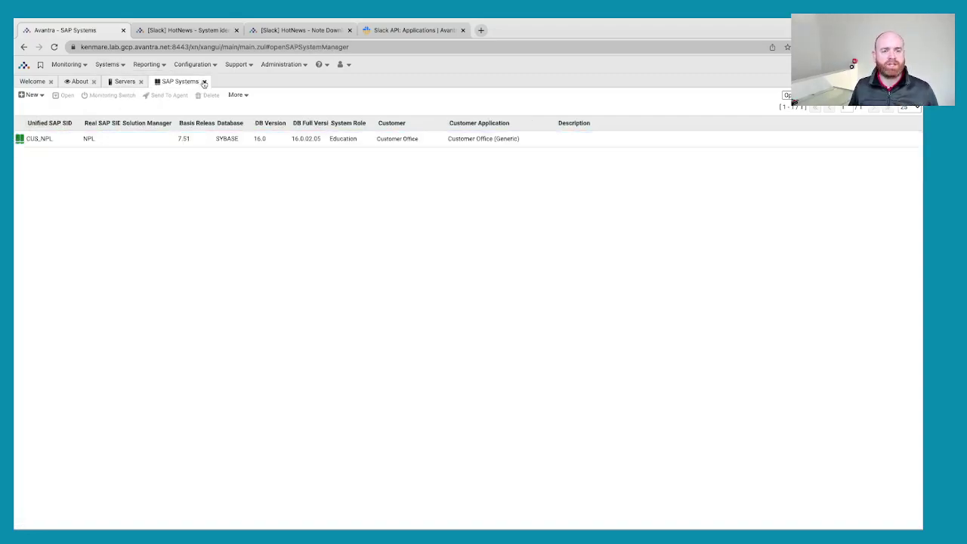
- Close the SAP Systems, Servers and About pages so that only the Welcome page remains open
click(204, 82)
click(140, 82)
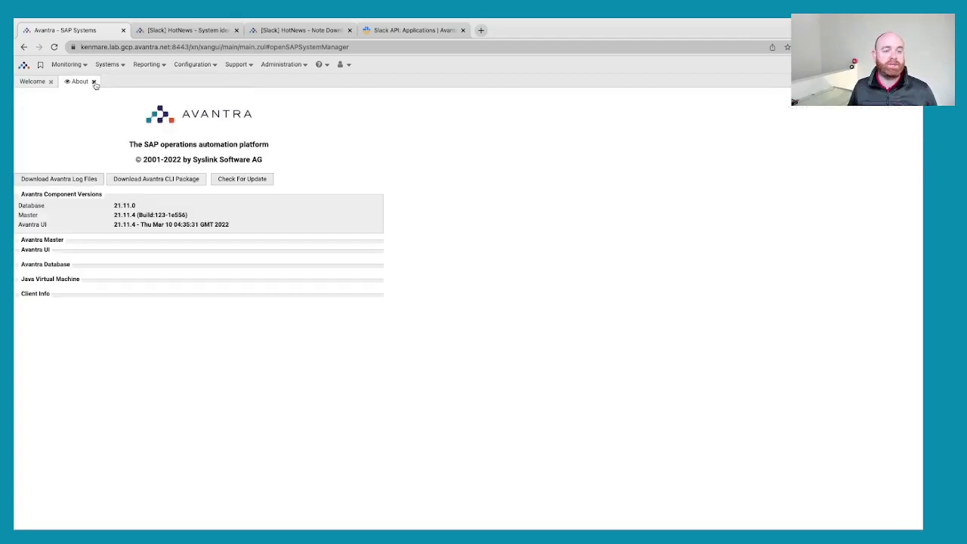
click(95, 81)
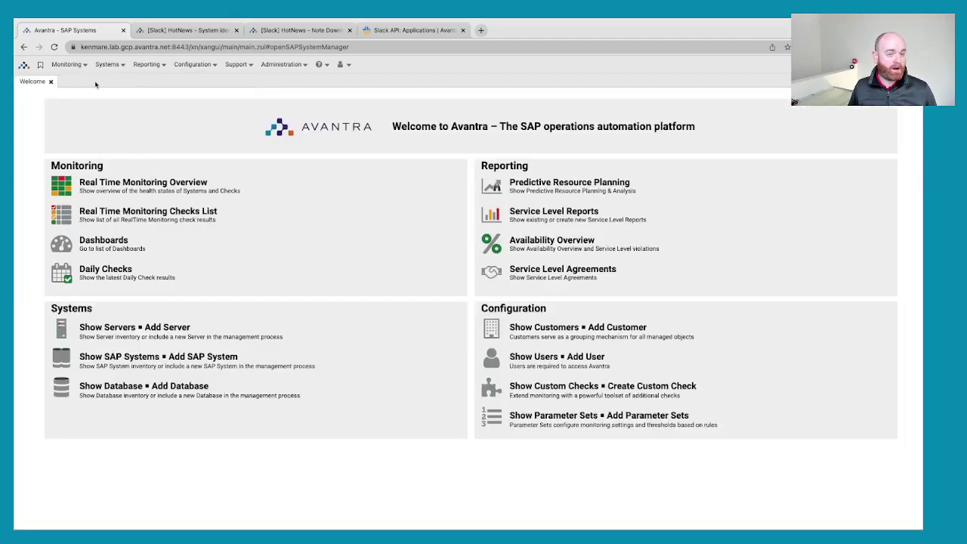
- Check the SAP Backbone integration's technical communication user and HotNews download settings, and close the integrations page
click(209, 66)
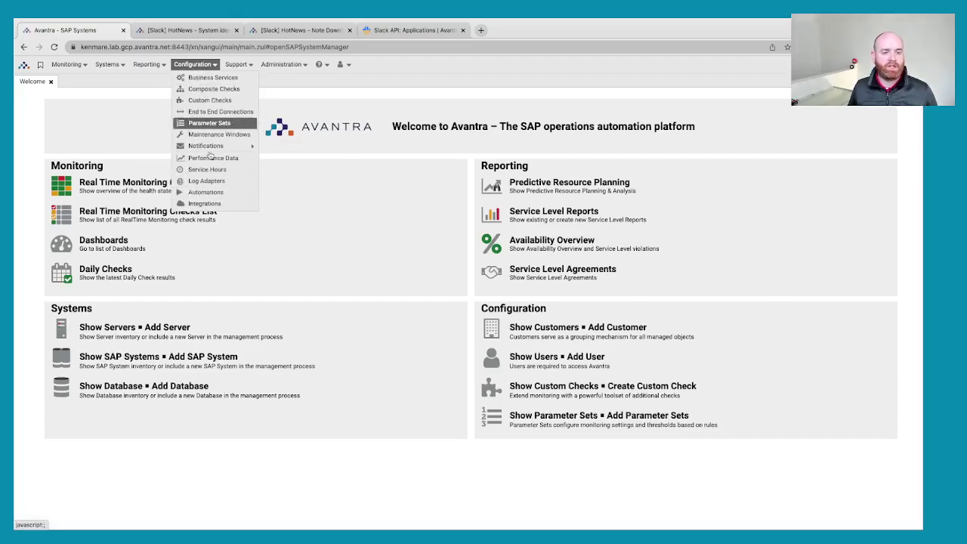
click(215, 204)
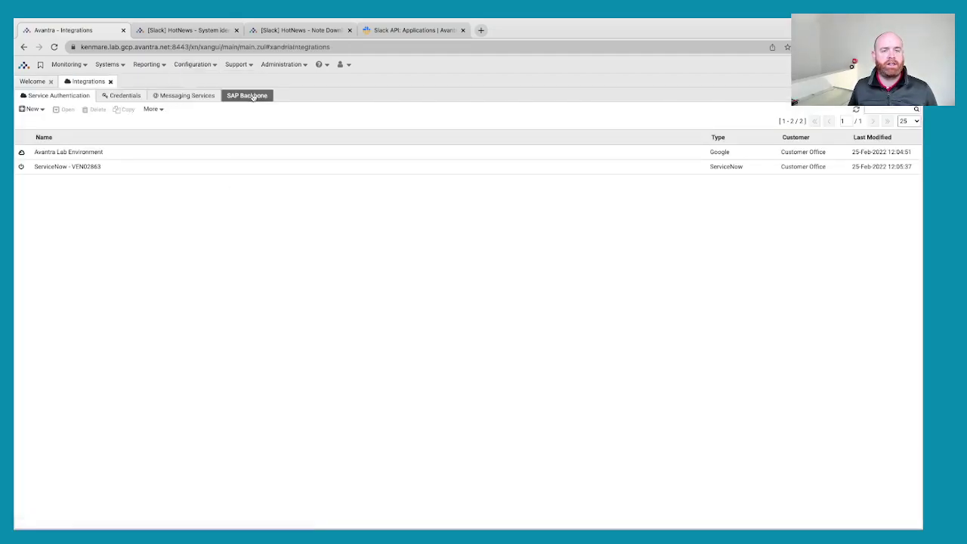
click(253, 97)
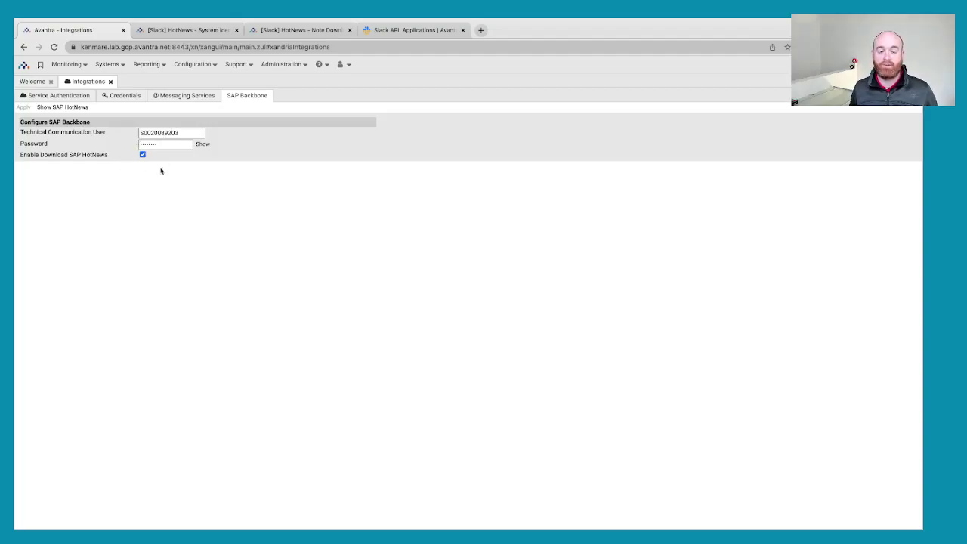
click(111, 82)
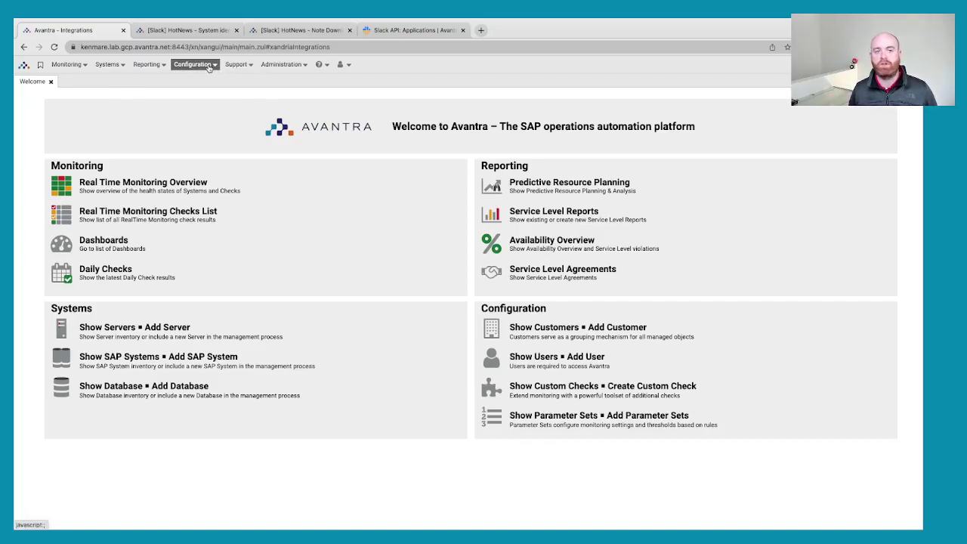
- Search the Avantra Master settings for "hot" to check the SAP HotNews synchronization time, and close the settings
click(286, 68)
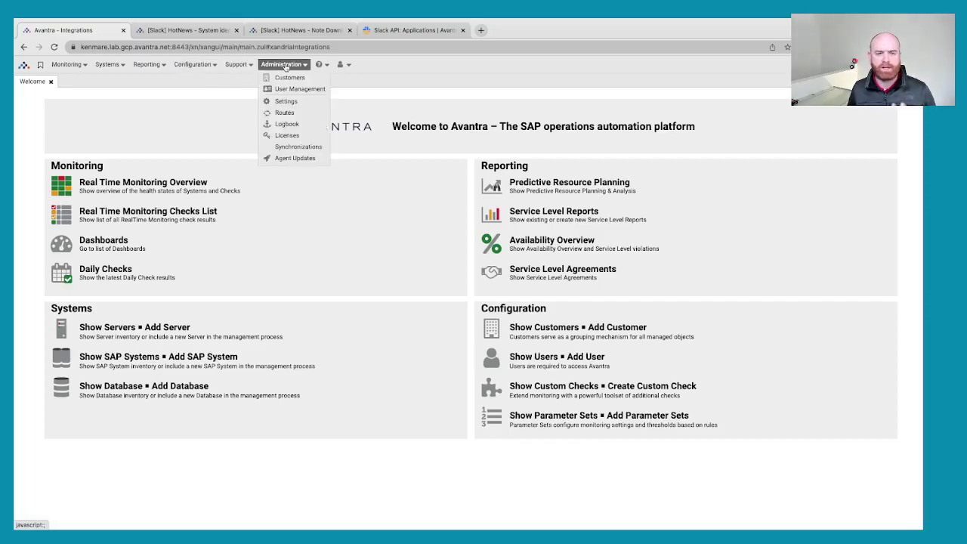
click(287, 103)
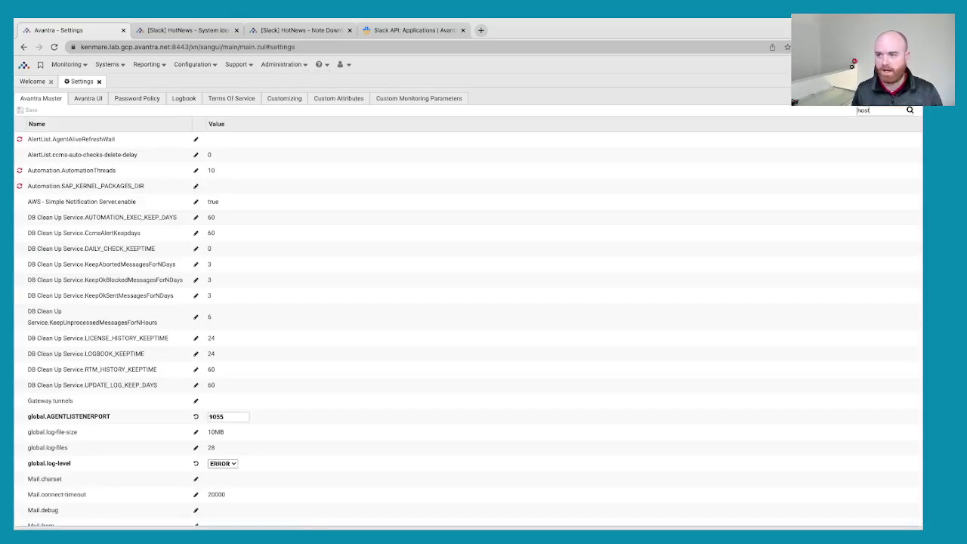
key(Return)
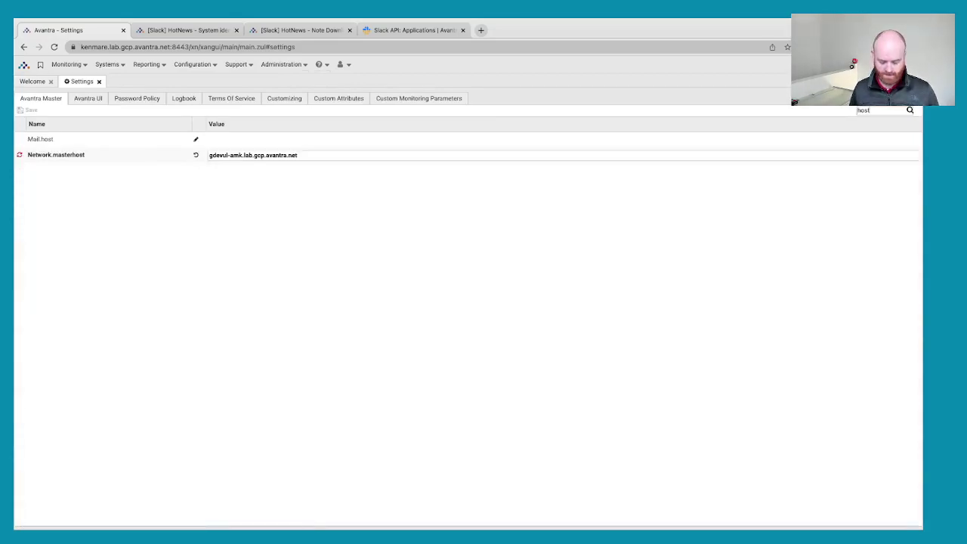
key(Return)
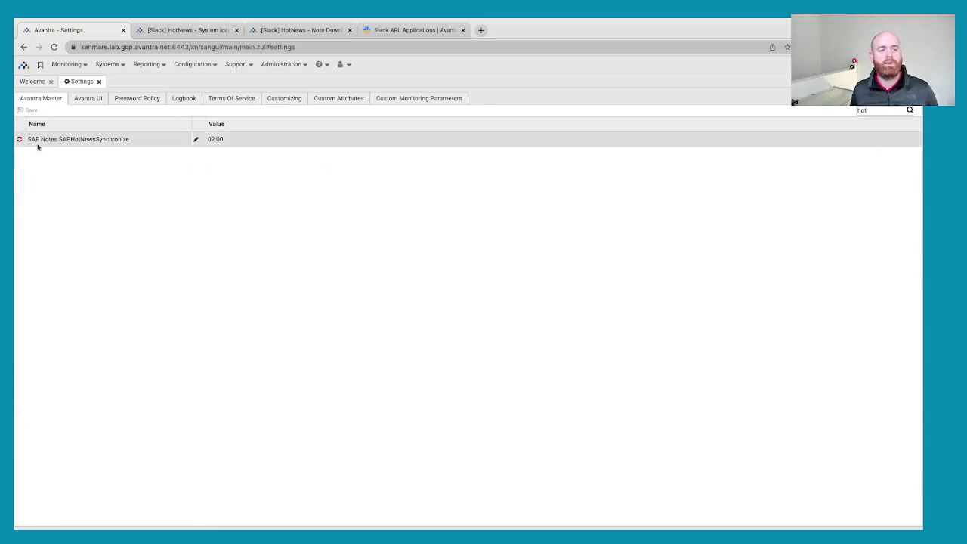
mouse_move(72, 139)
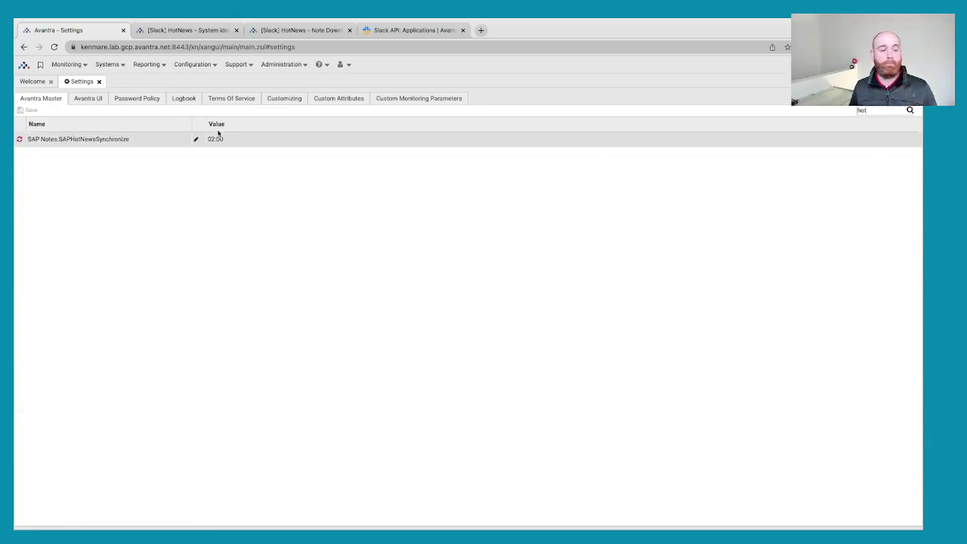
click(100, 83)
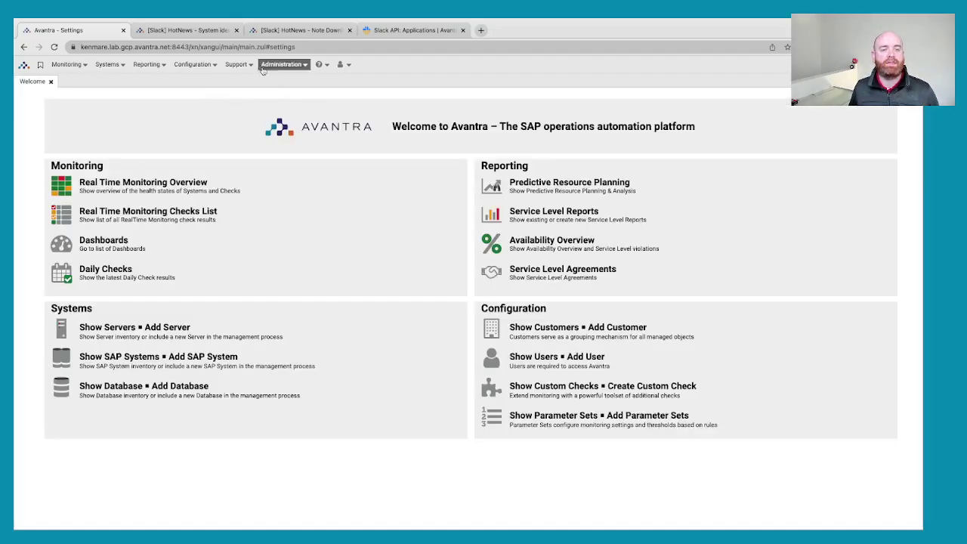
- View the SAP HotNews notes list under support and close it
click(244, 66)
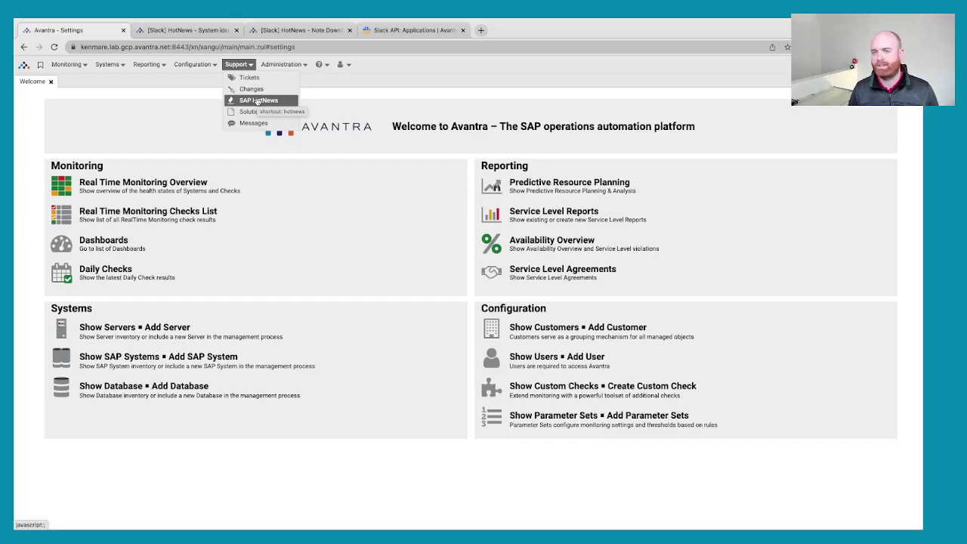
click(257, 101)
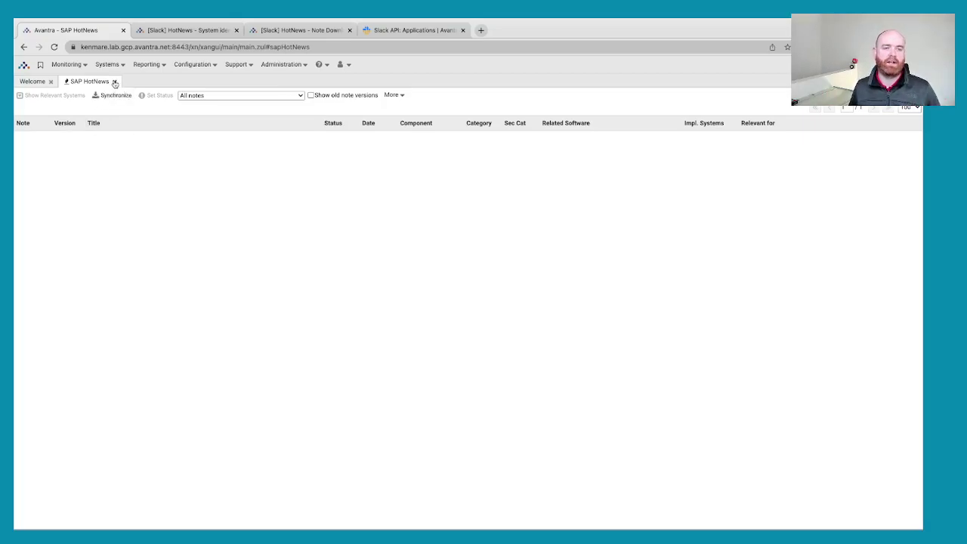
click(114, 81)
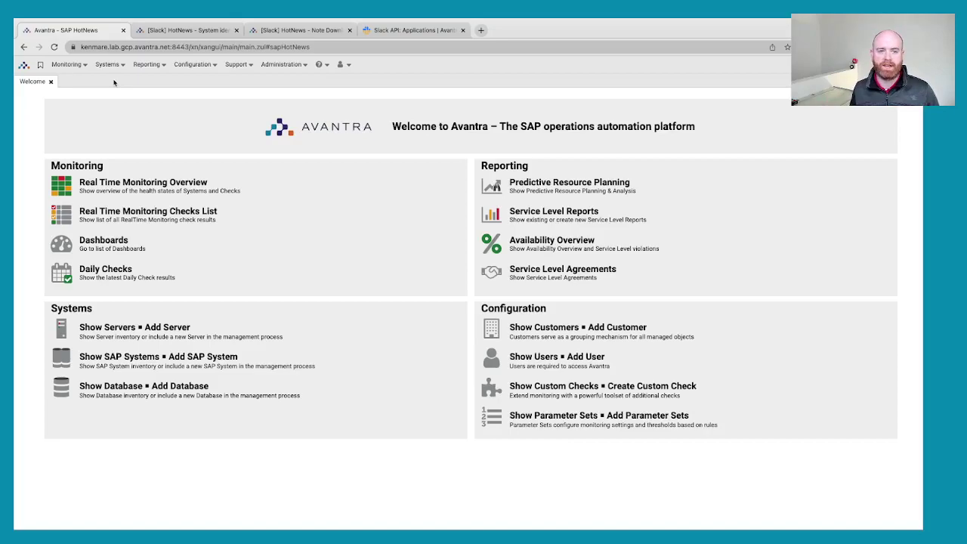
key(ctrl+Right)
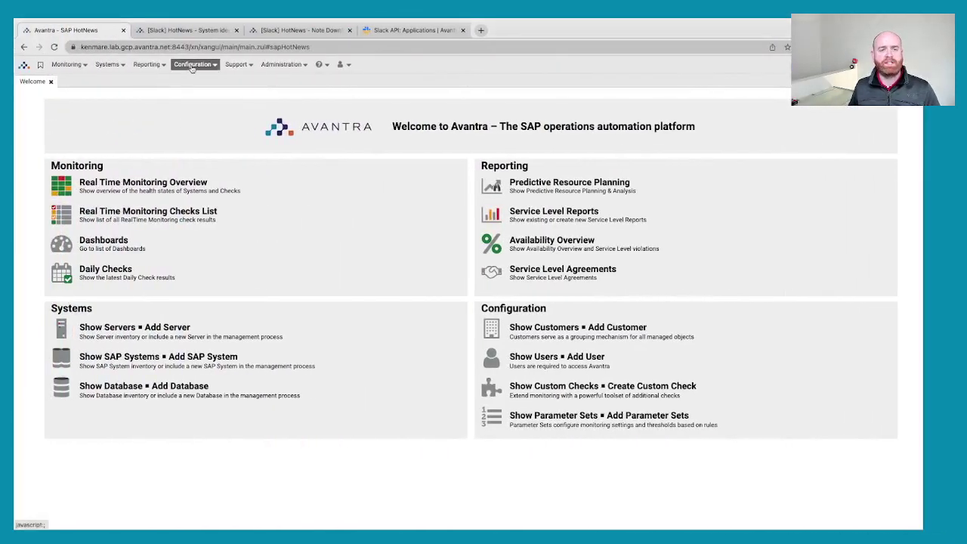
- Open the global notifications, check the available types of new actions, and show the output channels
click(193, 66)
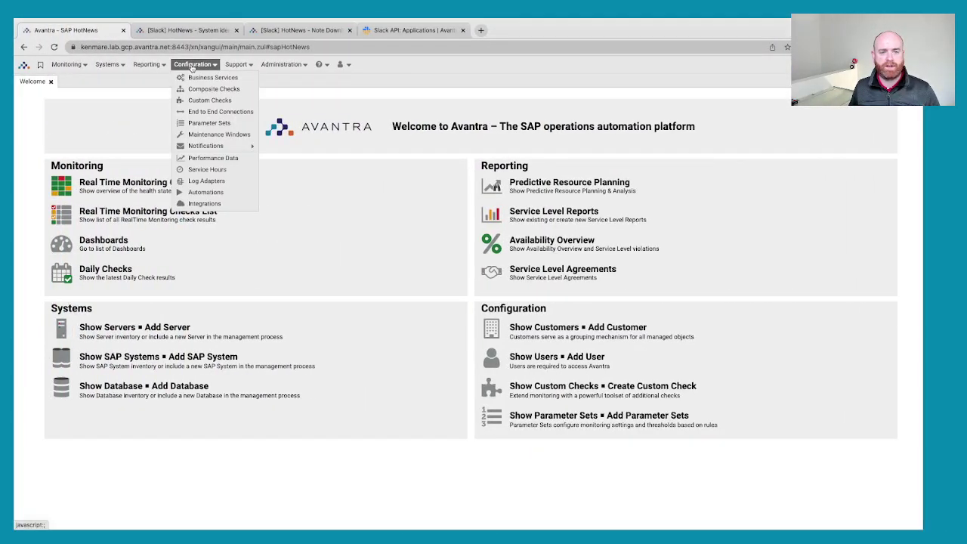
mouse_move(229, 148)
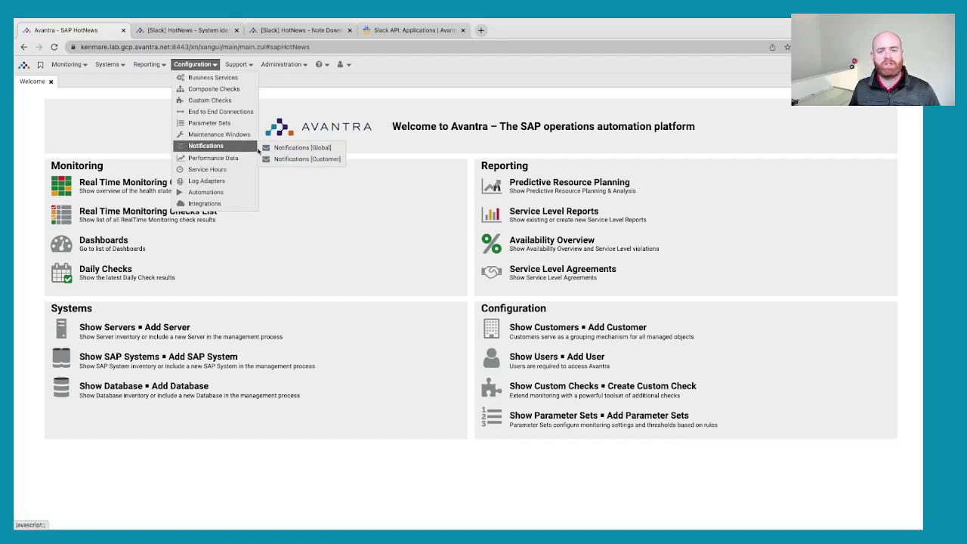
click(294, 149)
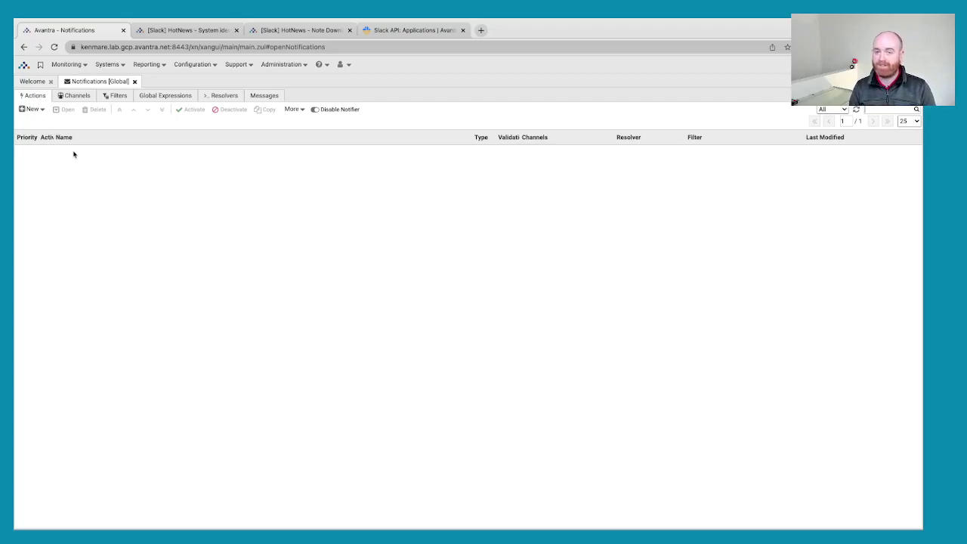
click(37, 111)
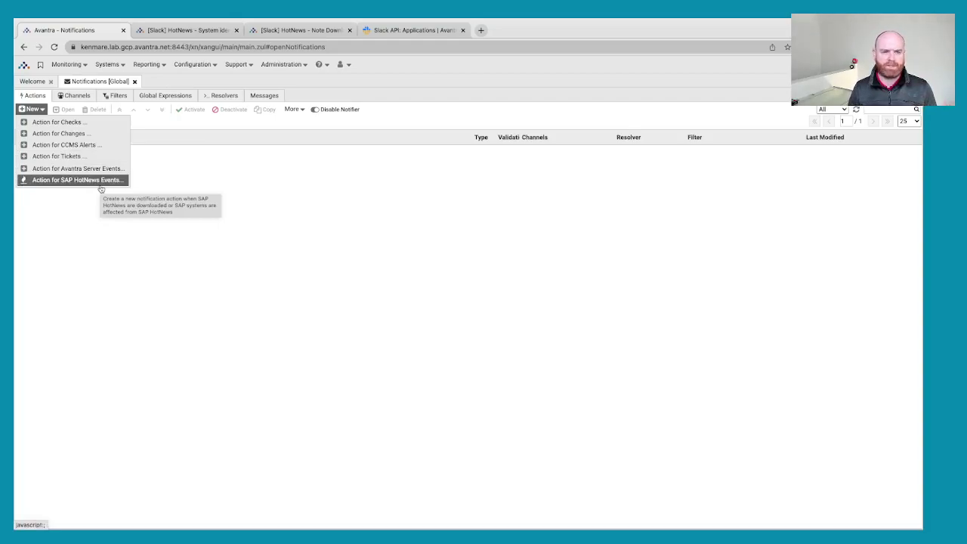
click(75, 89)
click(74, 96)
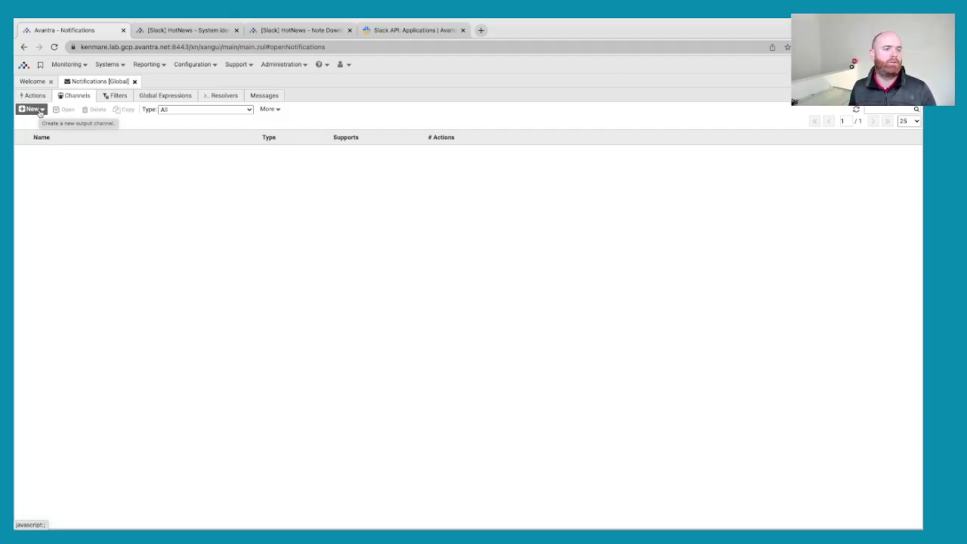
- Add a RESTful Web Service channel named "Slack - HotNews - note download complete", described as "Alert to slack channel when new SAP HotNews is downloaded from SAP."
click(40, 111)
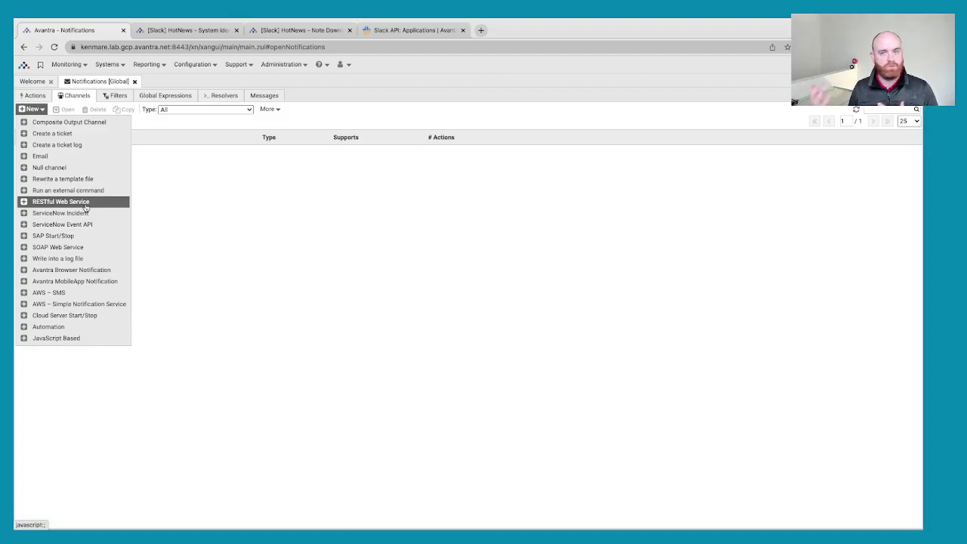
click(66, 205)
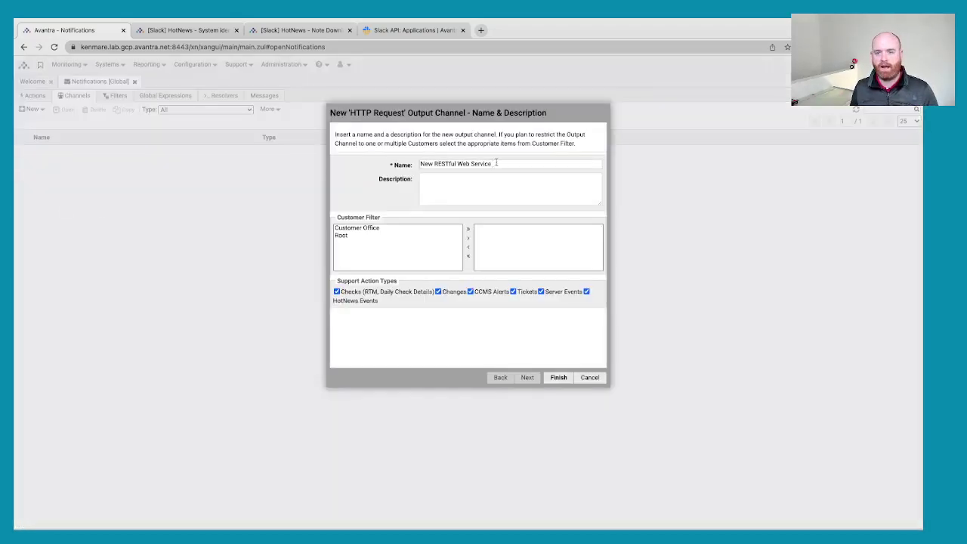
drag(496, 164, 372, 163)
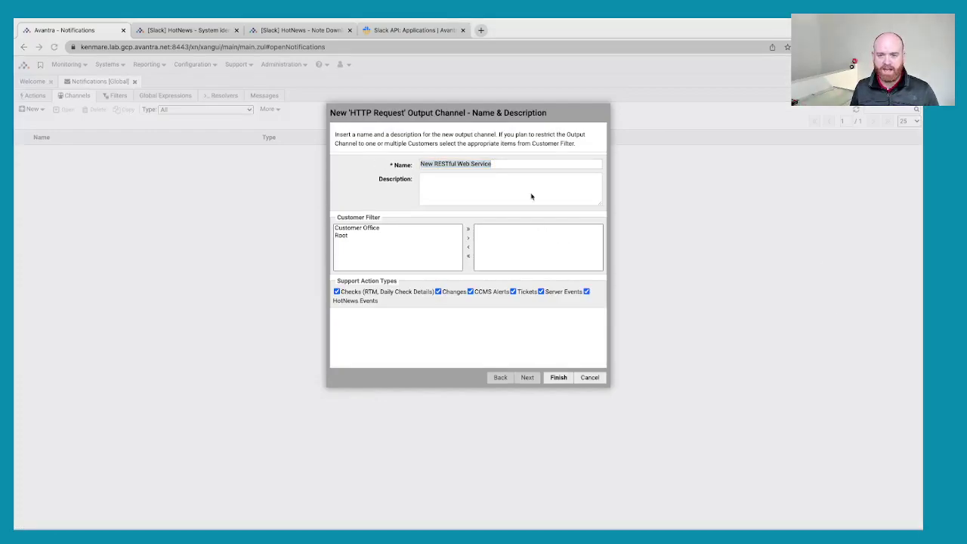
text(Slack - HotNews - note download complete)
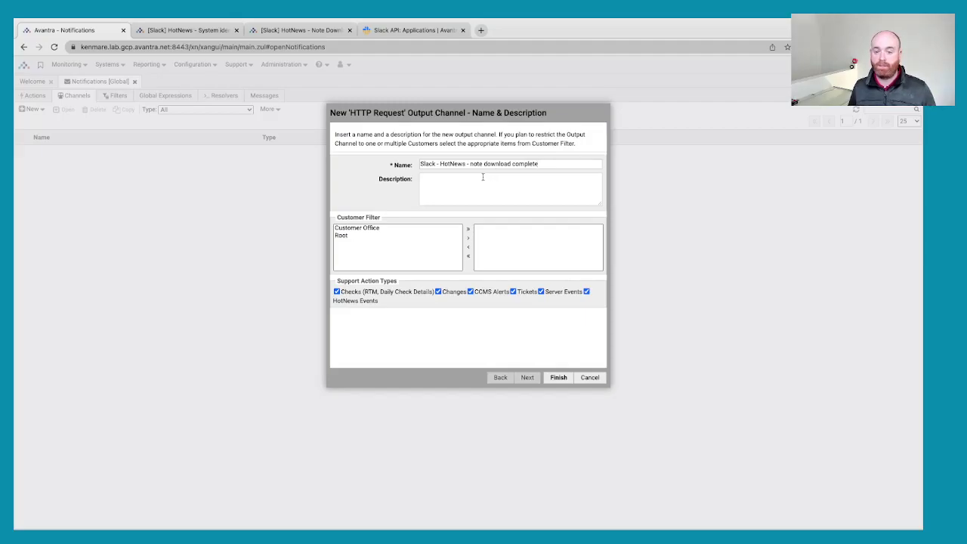
click(447, 178)
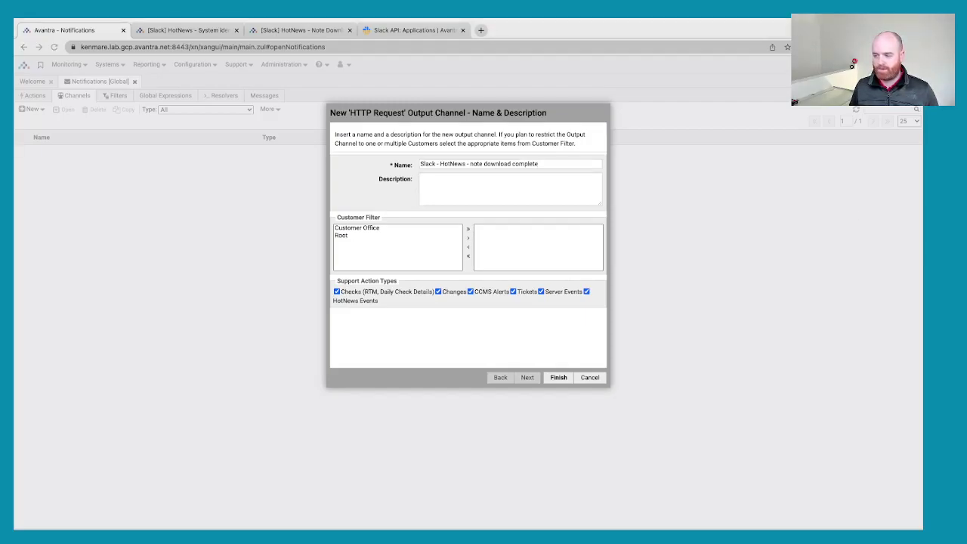
text(Alert to slack channel when new SAP HotNews is downloaded from SAP!)
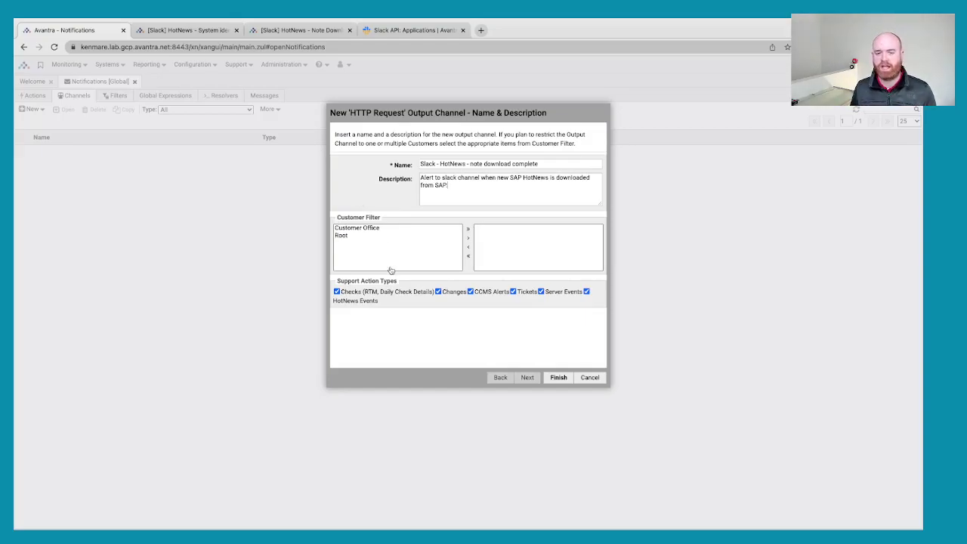
- Limit the new channel's supported action types to HotNews Events, finish creating it, and open its details as a separate page
click(389, 296)
click(458, 295)
click(499, 297)
click(524, 296)
click(554, 295)
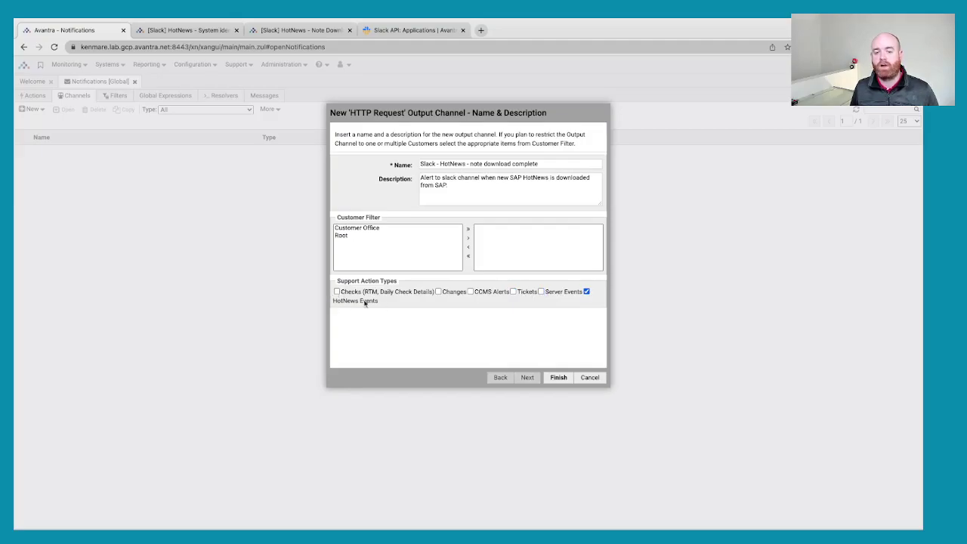
click(557, 379)
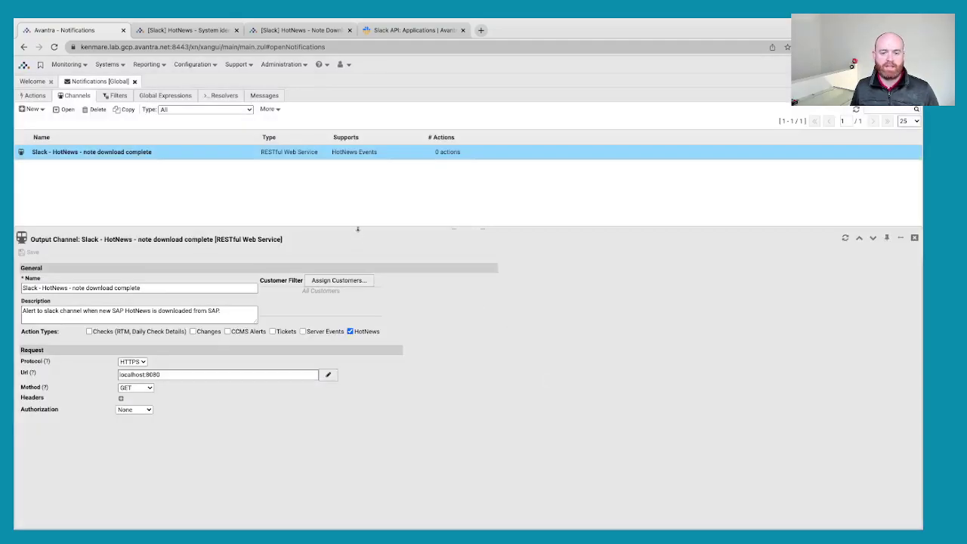
click(887, 237)
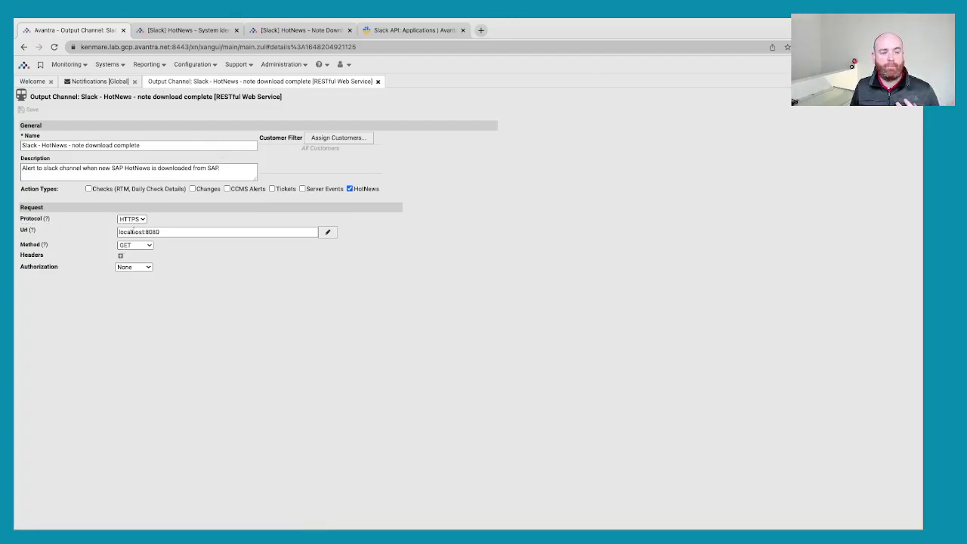
- Switch to the Slack API site and copy the incoming webhook URL of the #system-kenmare channel for the output channel's URL
drag(155, 232, 115, 232)
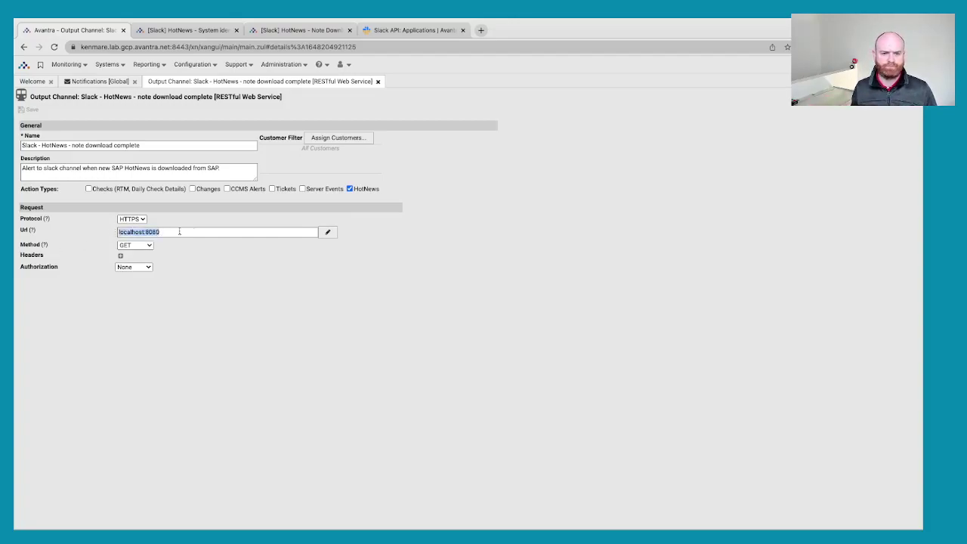
click(404, 31)
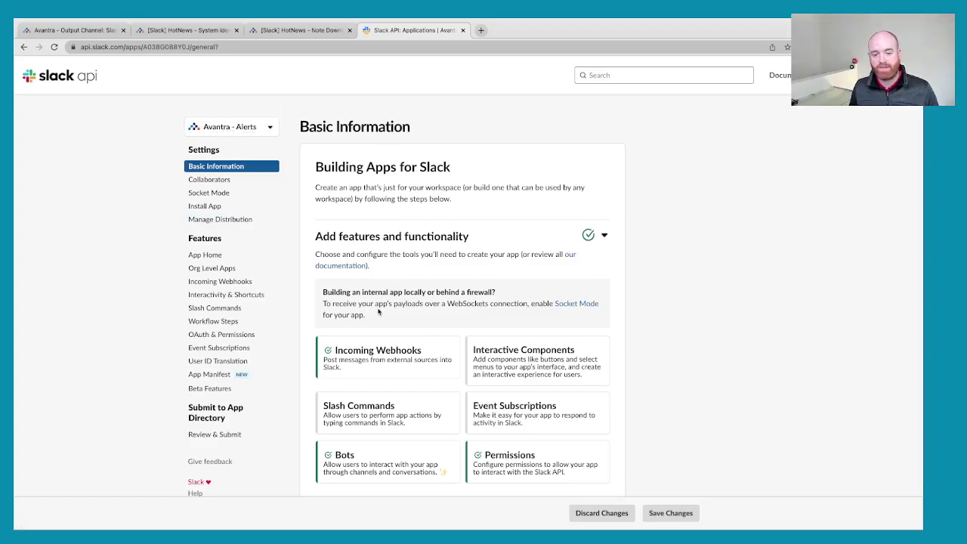
click(371, 363)
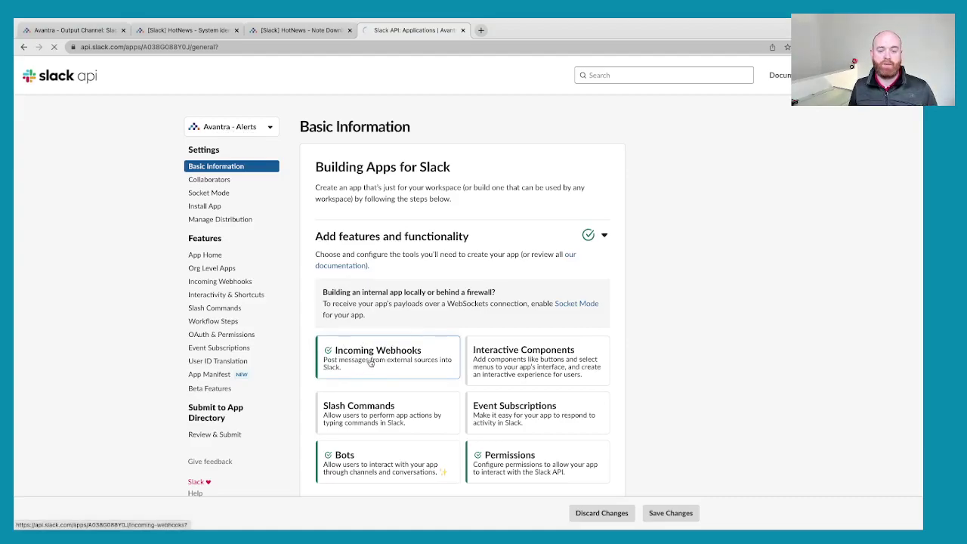
scroll(453, 303, down, 5)
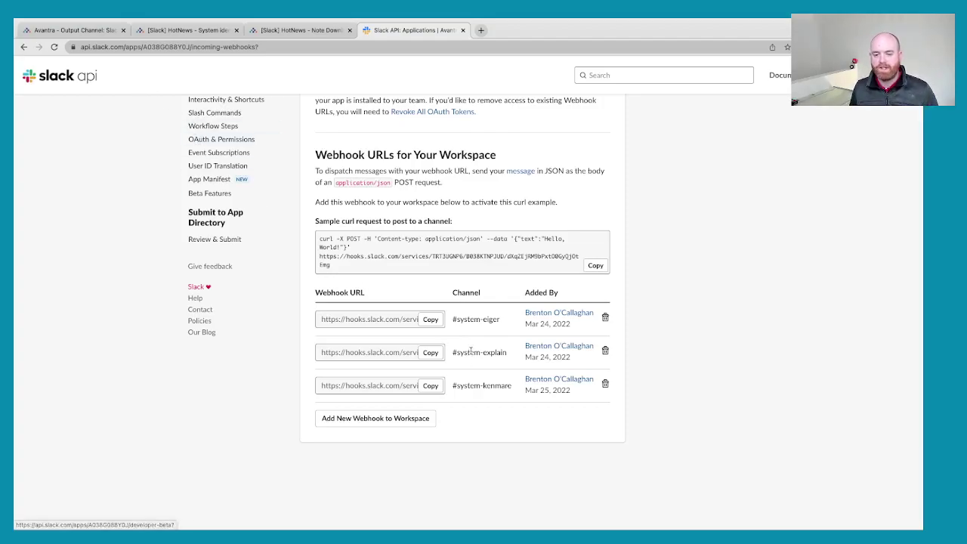
click(429, 386)
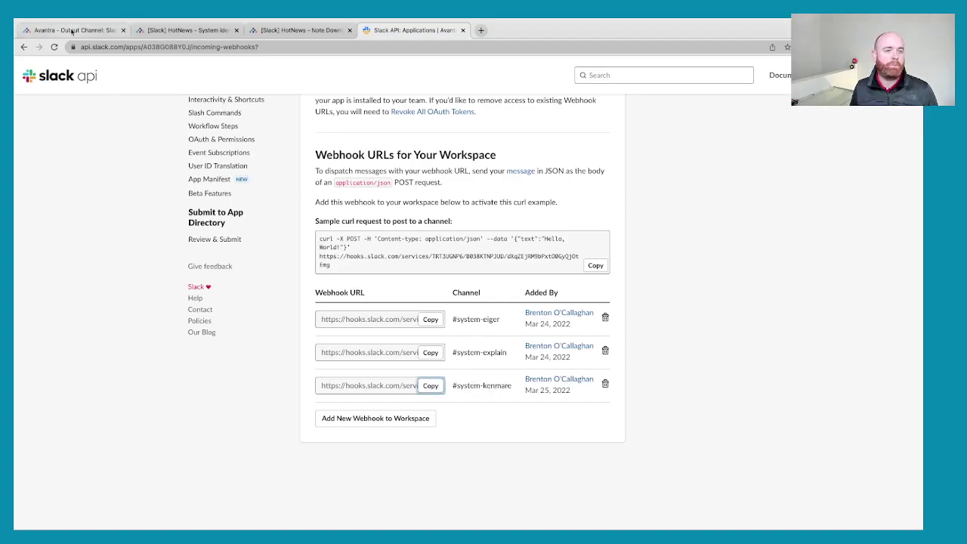
- Return to the Avantra output channel and paste the copied Slack webhook URL into its request URL
click(73, 30)
key(ctrl+v)
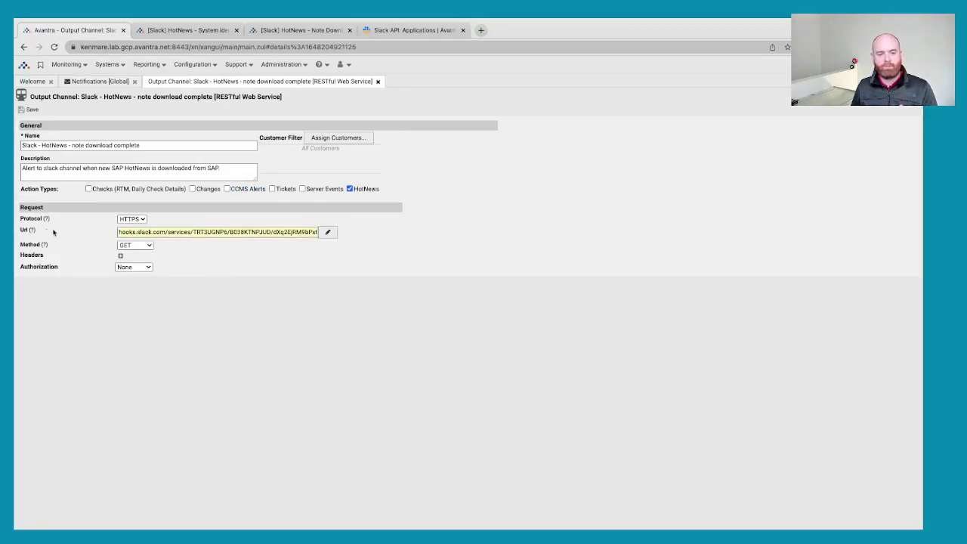
drag(134, 232, 87, 234)
click(87, 235)
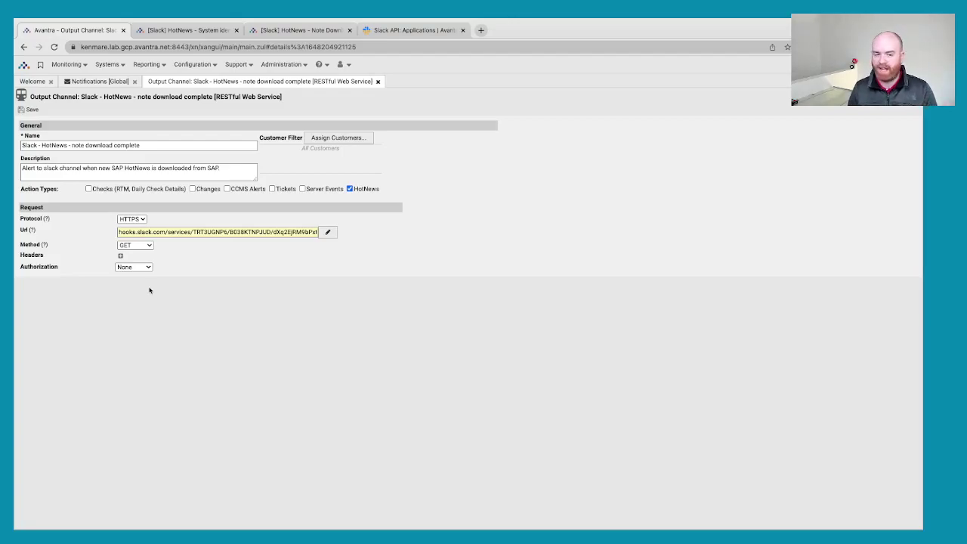
- Set the output channel's request method to POST
click(136, 248)
click(70, 313)
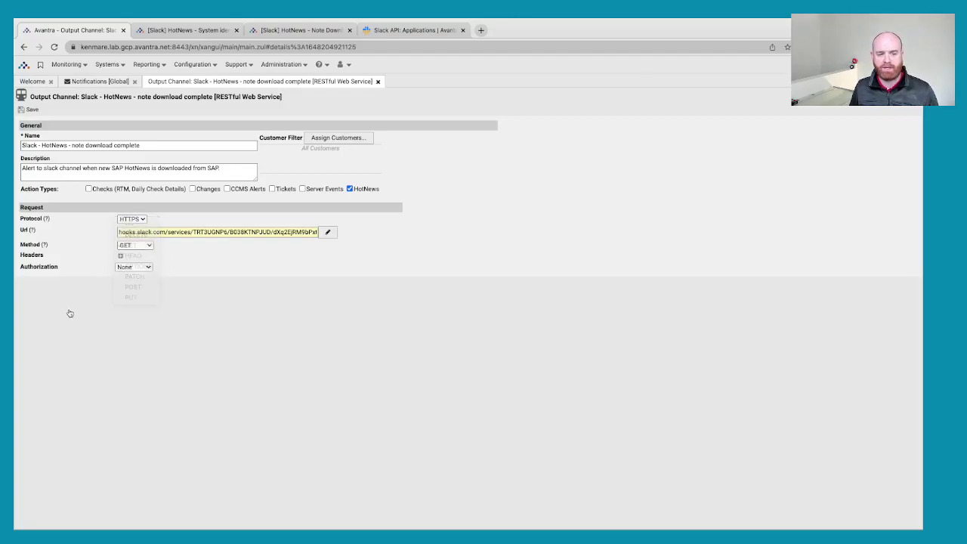
click(130, 249)
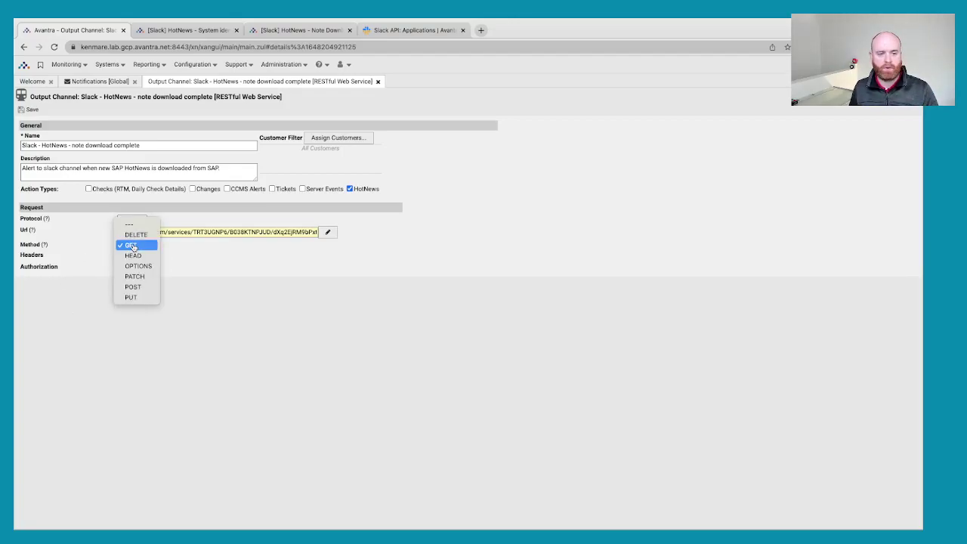
click(139, 288)
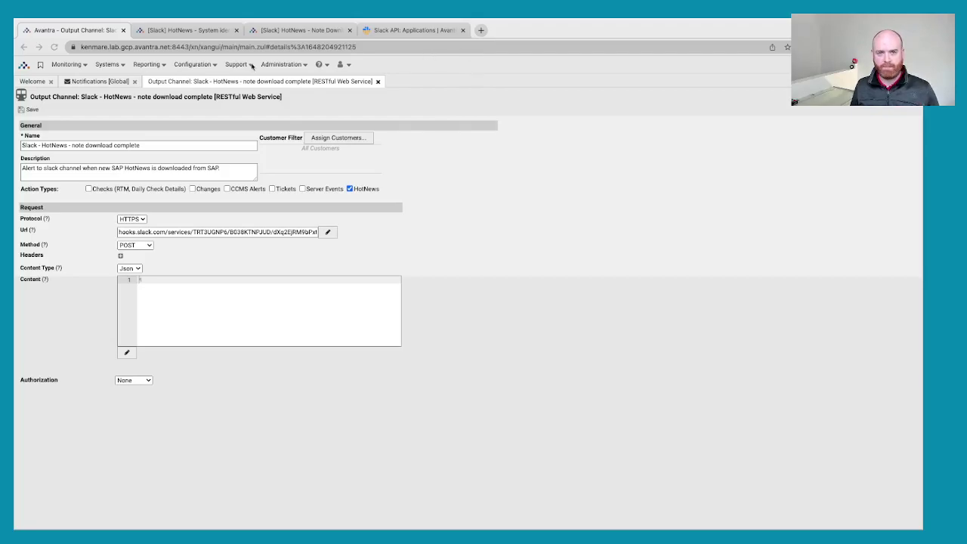
- Switch to the Avantra support site and find the Output Channel Examples among the knowledge base's Education topics
click(287, 32)
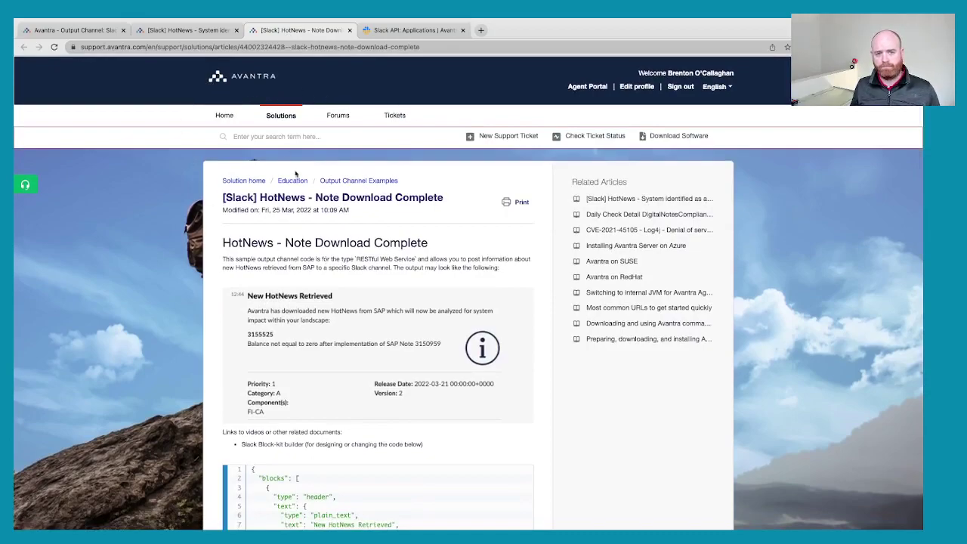
click(224, 117)
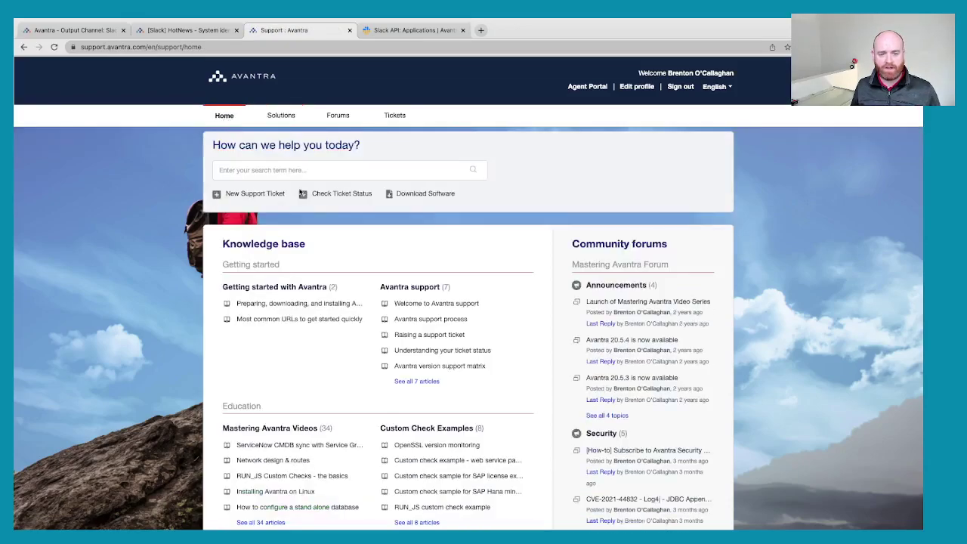
scroll(420, 278, down, 5)
scroll(412, 287, down, 6)
scroll(411, 287, down, 7)
scroll(376, 261, up, 10)
scroll(337, 257, up, 3)
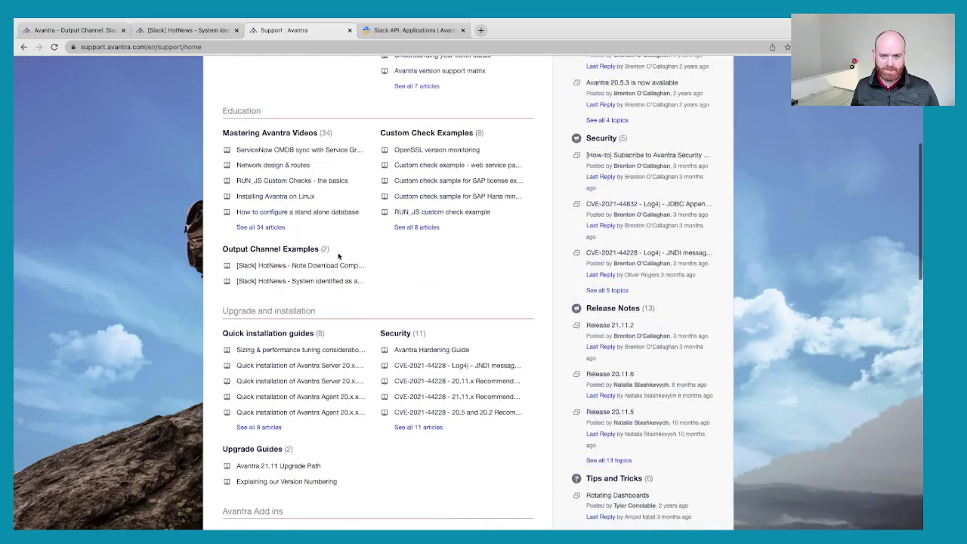
scroll(358, 195, up, 3)
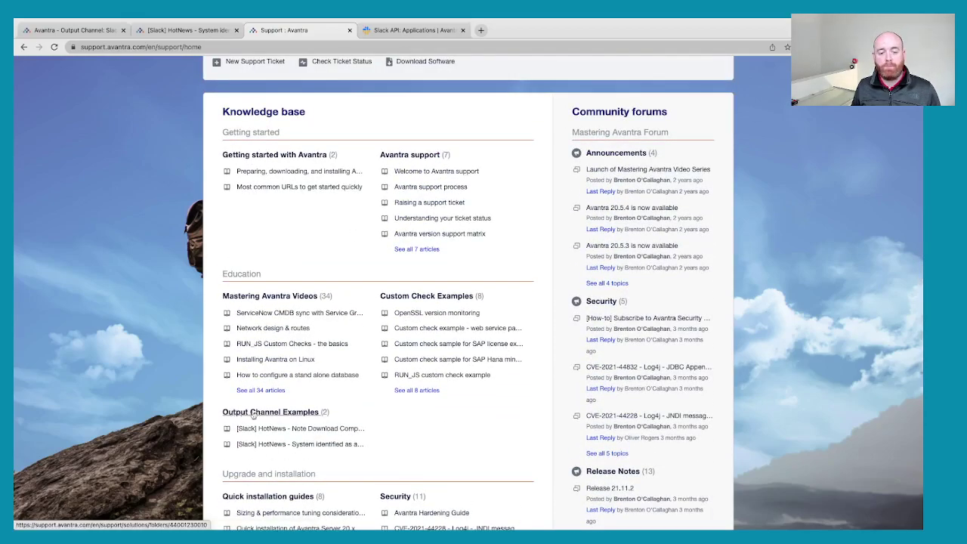
click(303, 414)
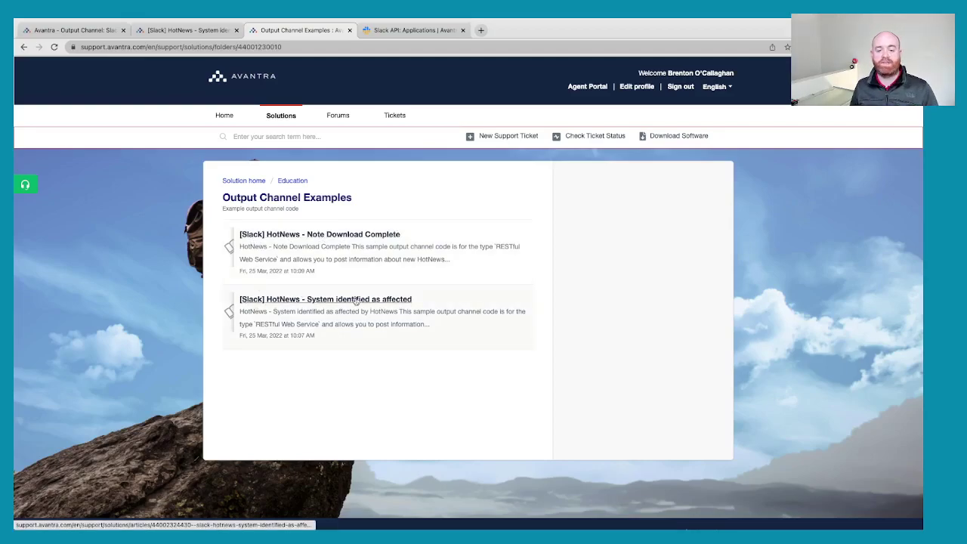
- Open the "[Slack] HotNews - Note Download Complete" article and examine its sample JSON code
click(337, 238)
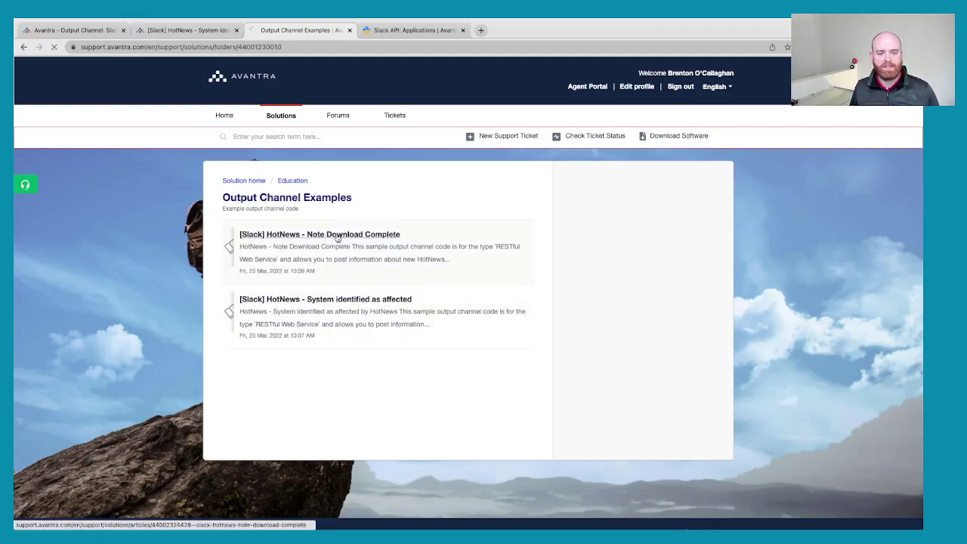
scroll(386, 361, down, 1)
scroll(386, 361, down, 5)
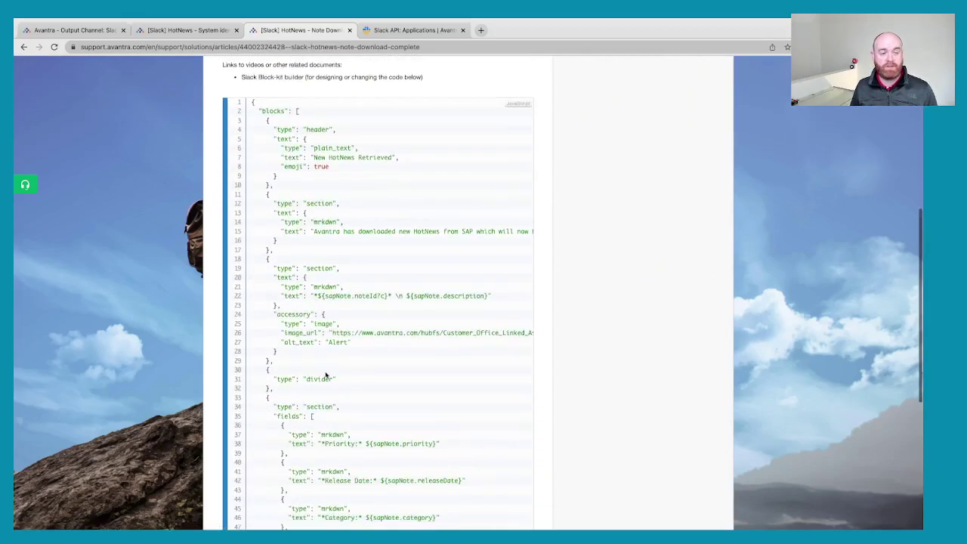
scroll(327, 326, down, 2)
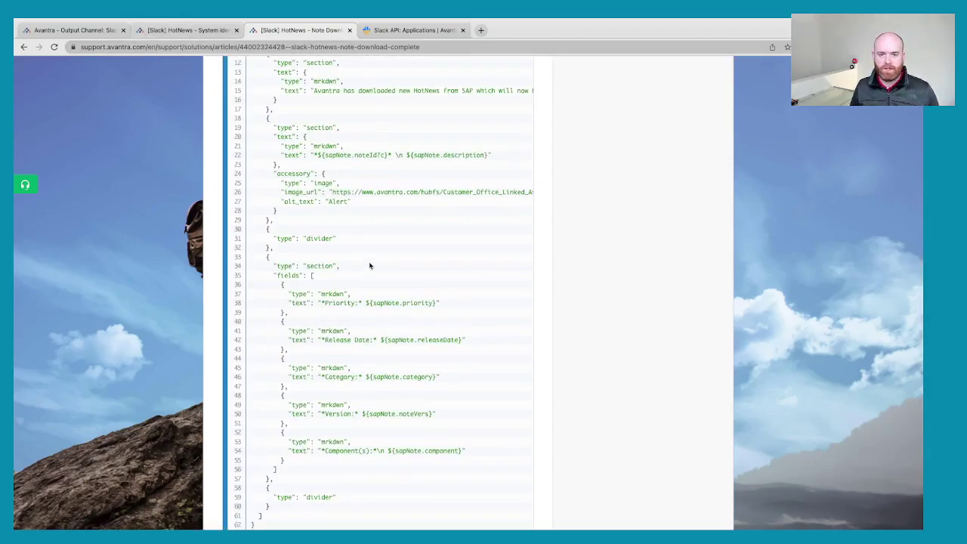
scroll(367, 264, up, 10)
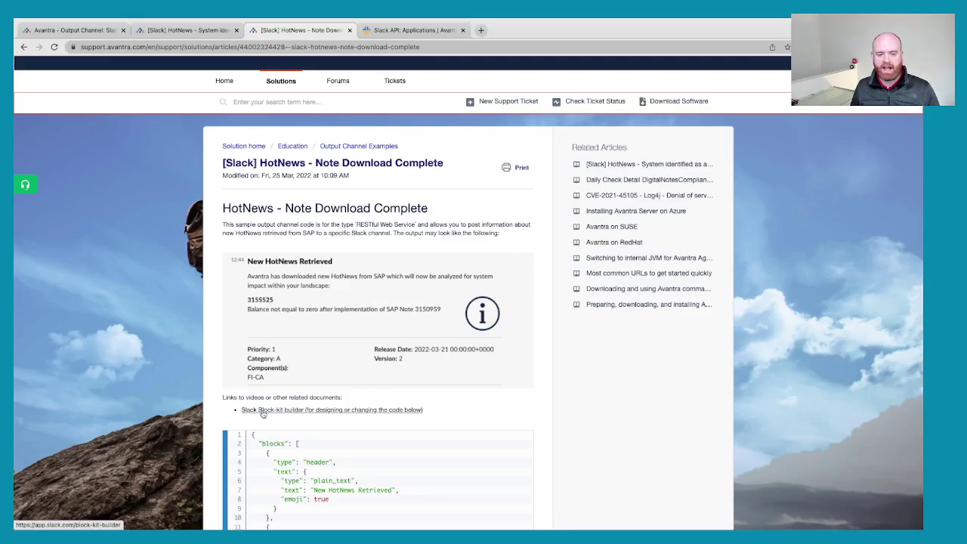
- Open the Slack Block Kit Builder linked in the article and replace its sample payload with the article's JSON code
click(263, 412)
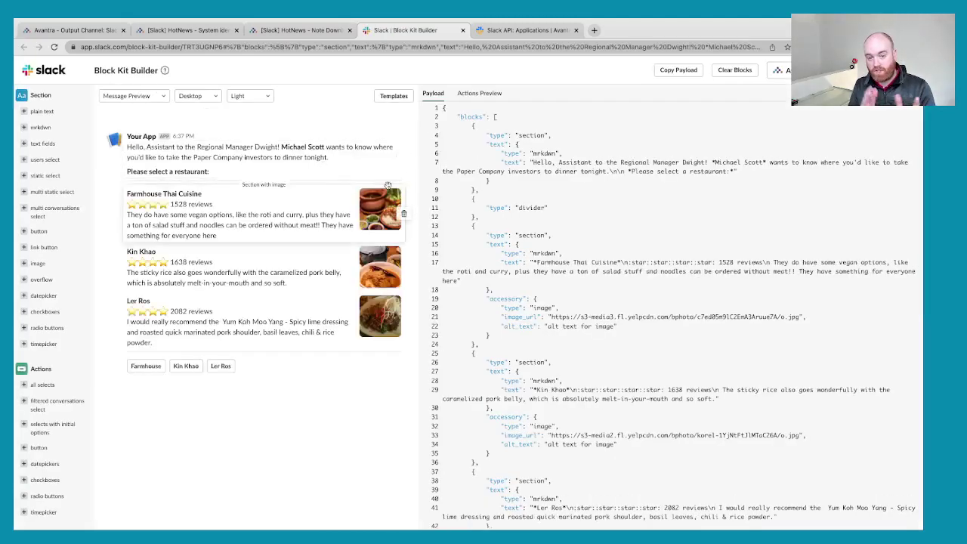
drag(553, 136, 673, 386)
click(672, 388)
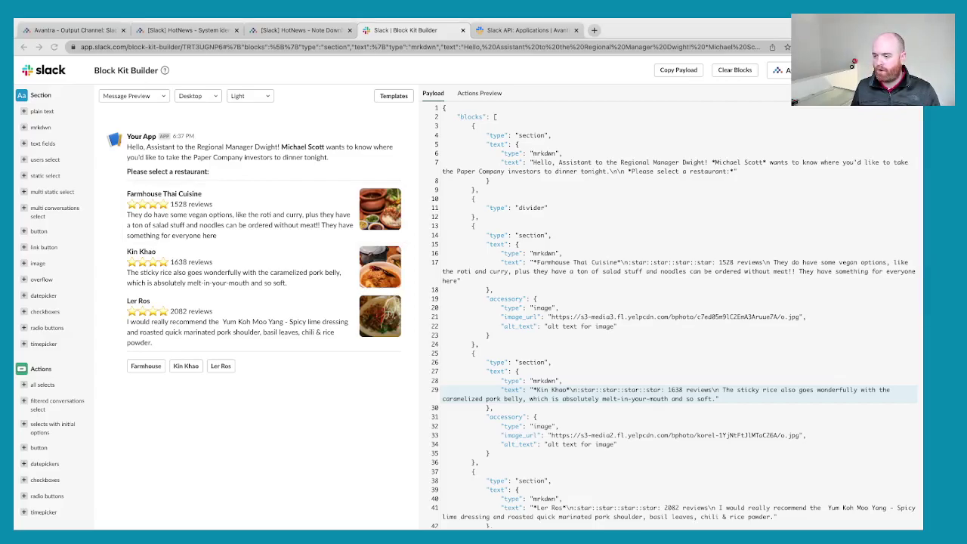
click(601, 235)
key(super+a)
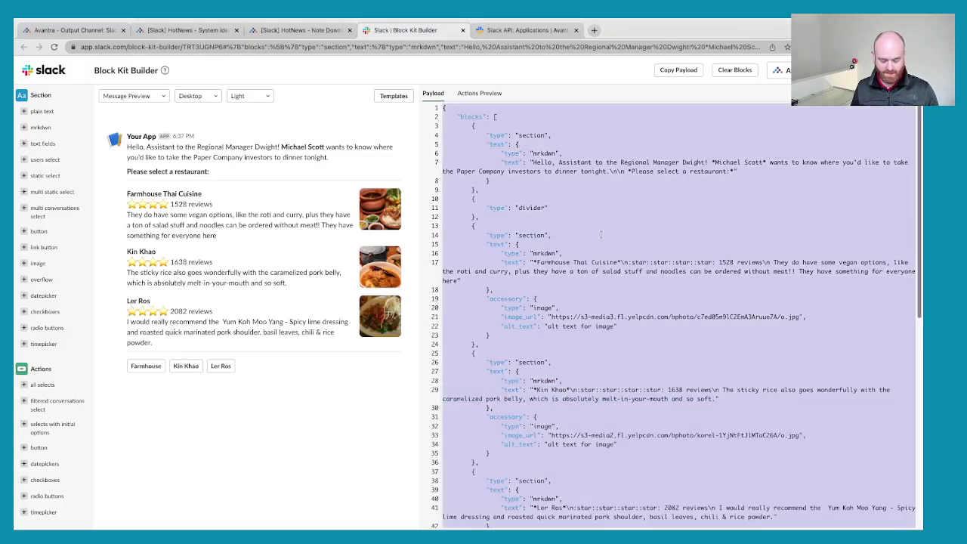
key(super+v)
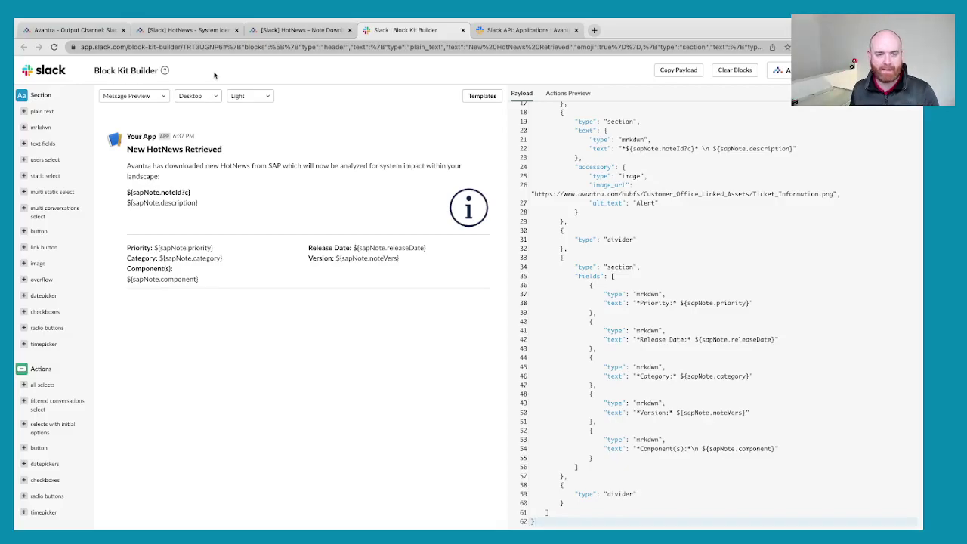
- Return to the Avantra output channel and paste the article's JSON code as the request content
click(94, 34)
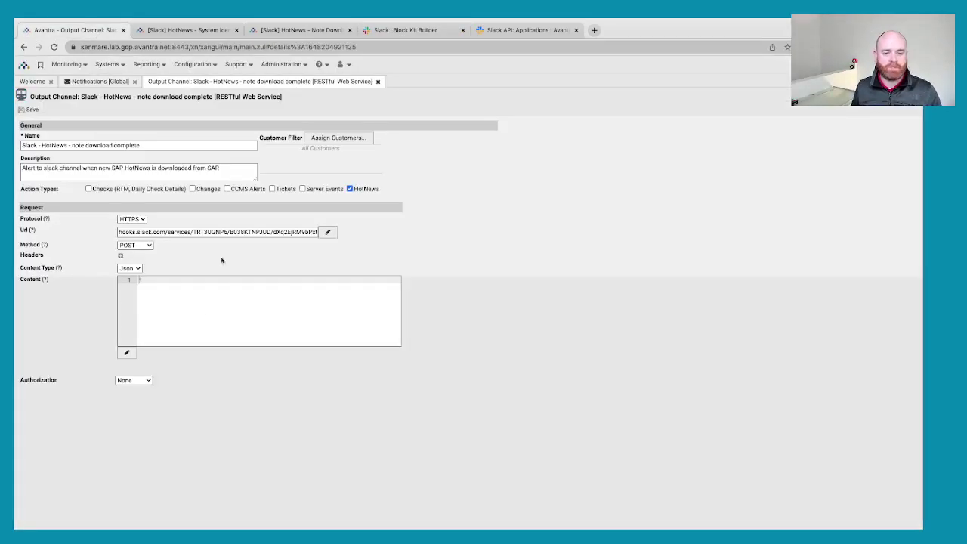
key(ctrl+v)
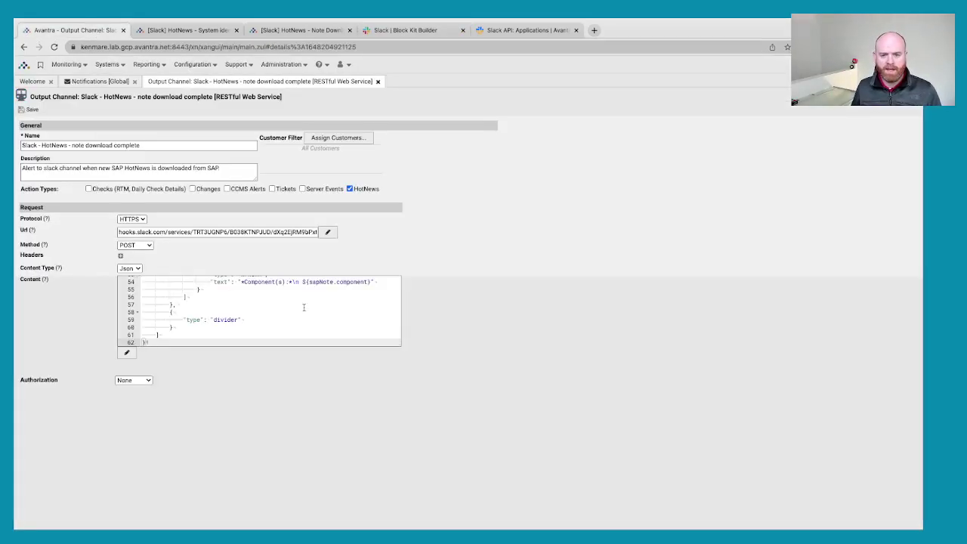
- Examine the sapNote variables used throughout the output channel's JSON content
scroll(216, 292, up, 2)
scroll(287, 303, down, 1)
drag(278, 295, 344, 297)
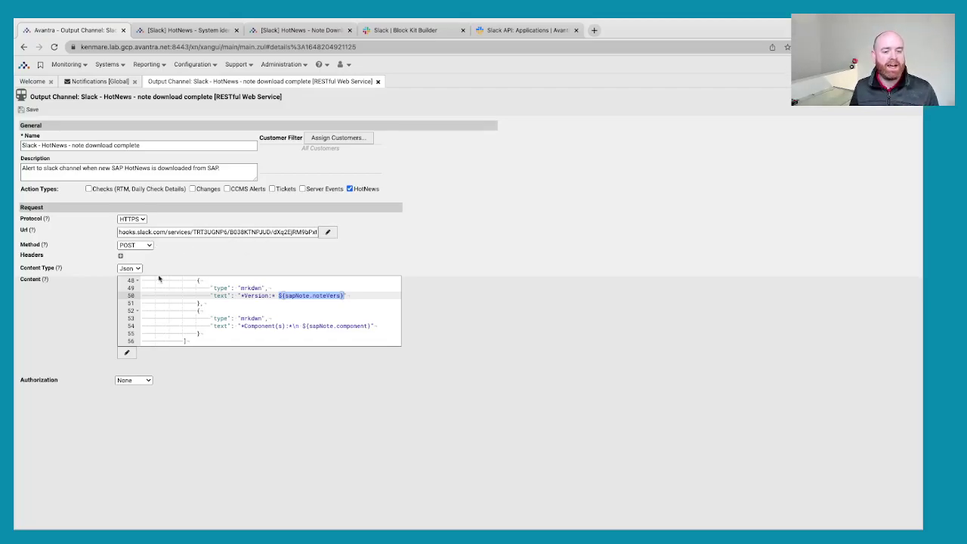
click(273, 301)
scroll(257, 306, up, 5)
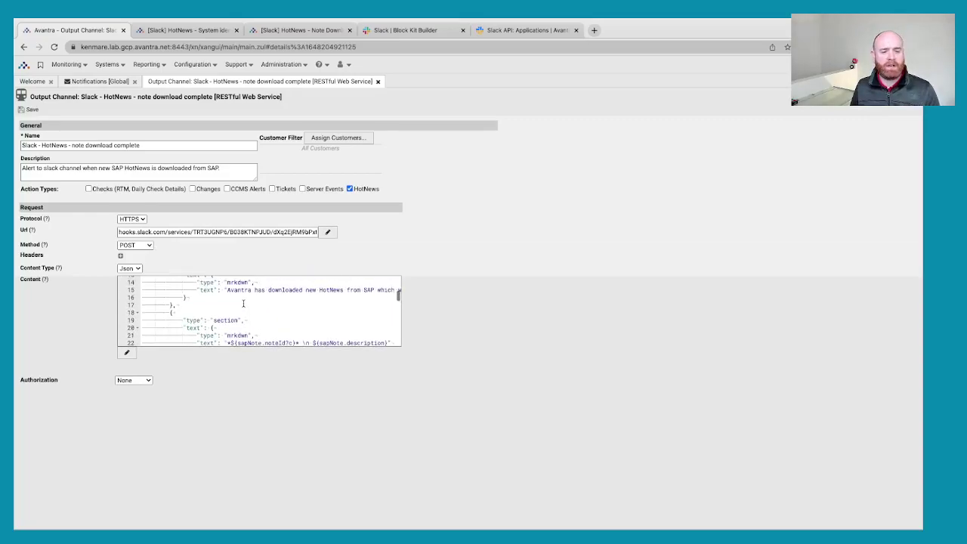
scroll(235, 302, up, 3)
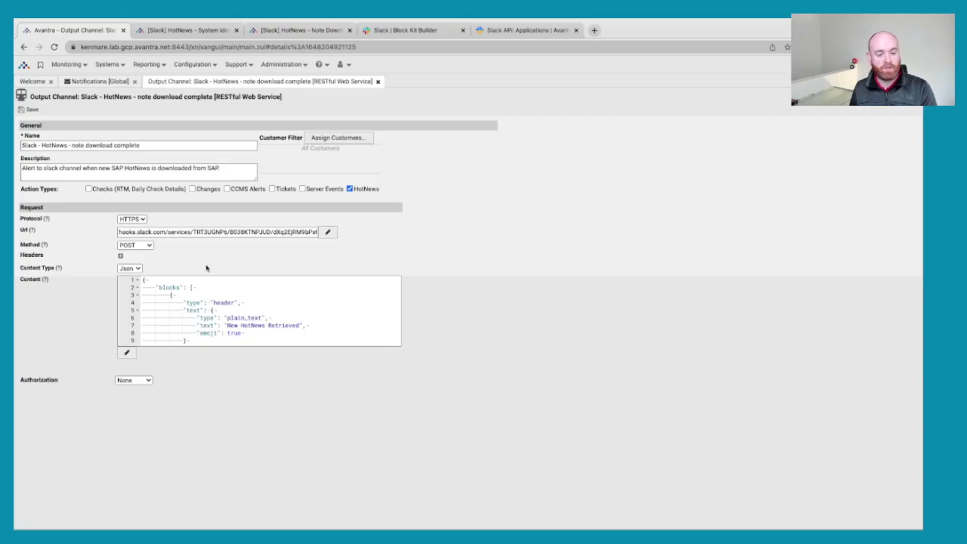
scroll(193, 326, down, 5)
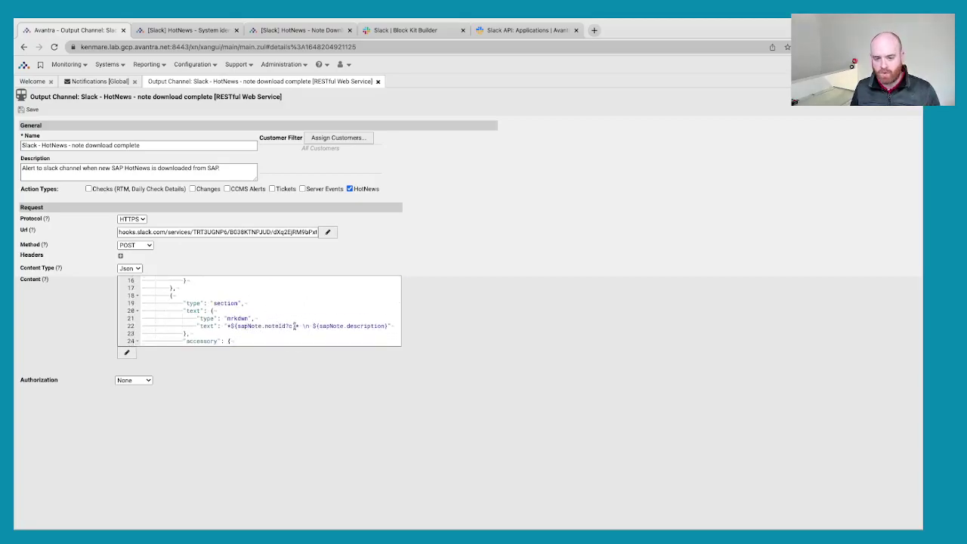
scroll(293, 326, down, 6)
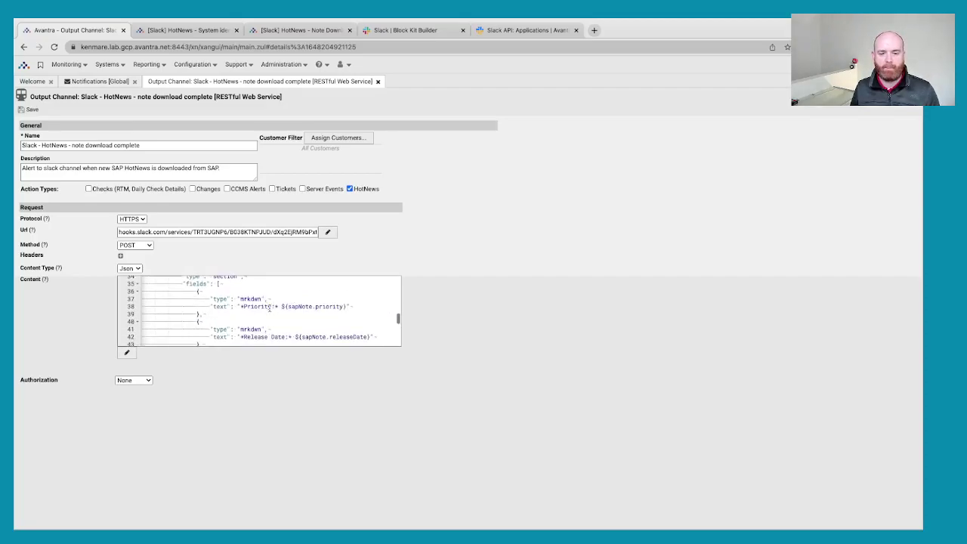
scroll(334, 332, down, 3)
scroll(250, 321, up, 14)
- Save and close the "Slack - HotNews - note download complete" channel, and make a copy of it from the channel list
click(29, 111)
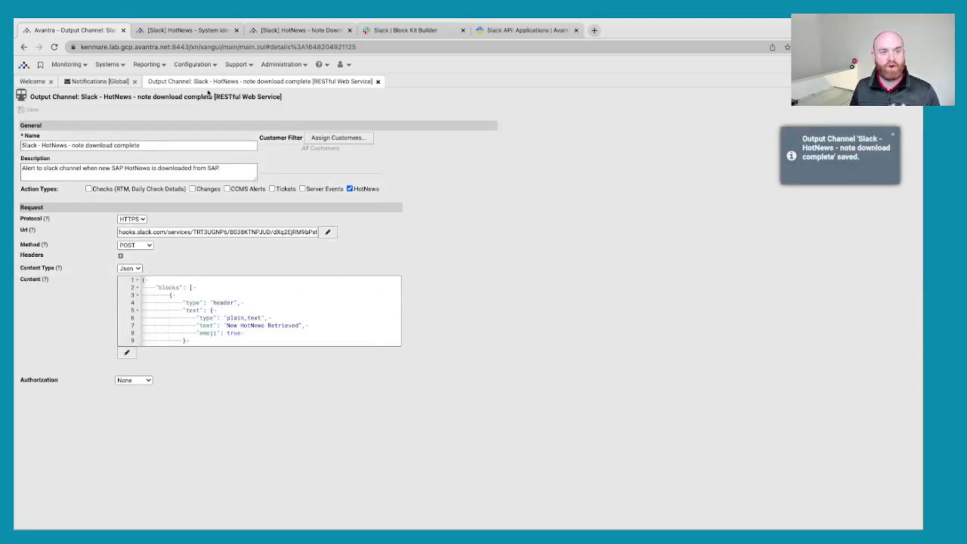
click(378, 82)
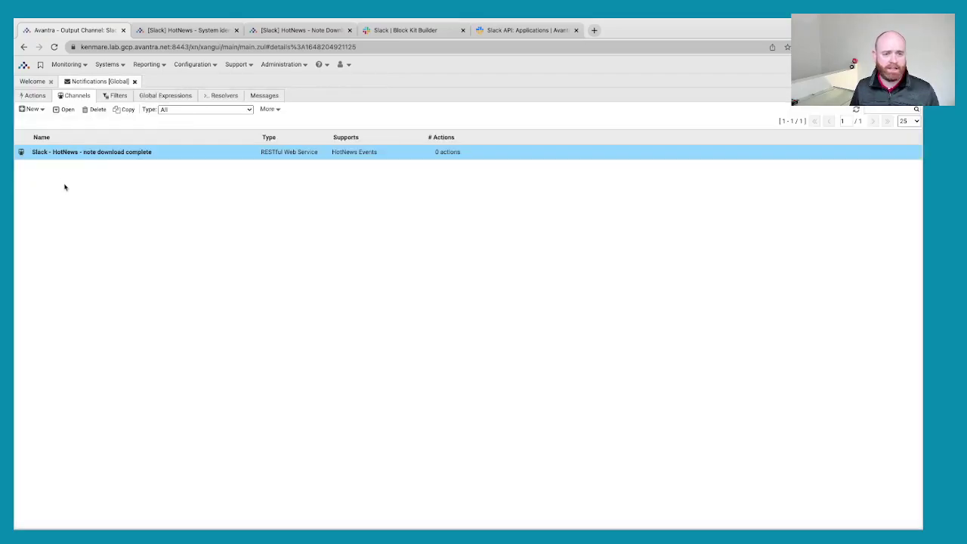
double_click(140, 156)
right_click(139, 158)
click(162, 186)
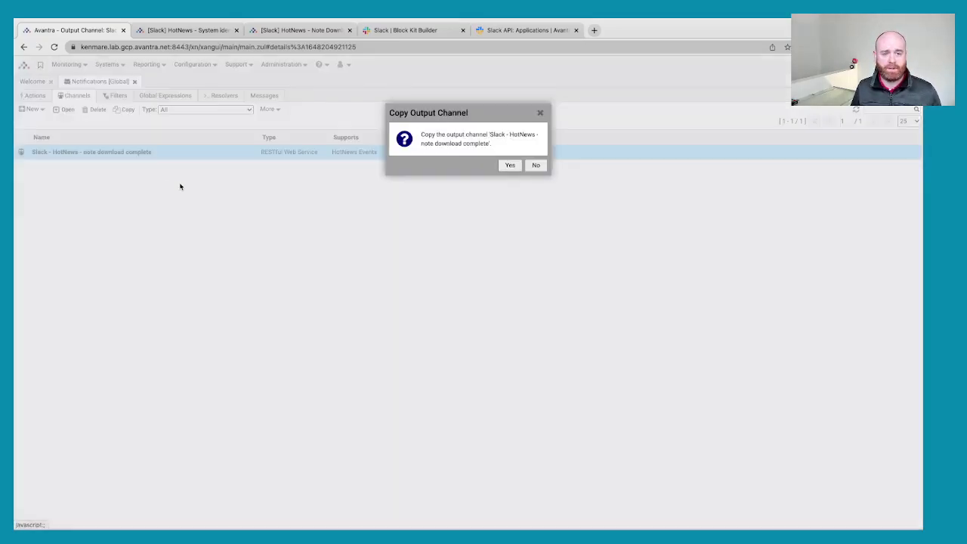
click(510, 165)
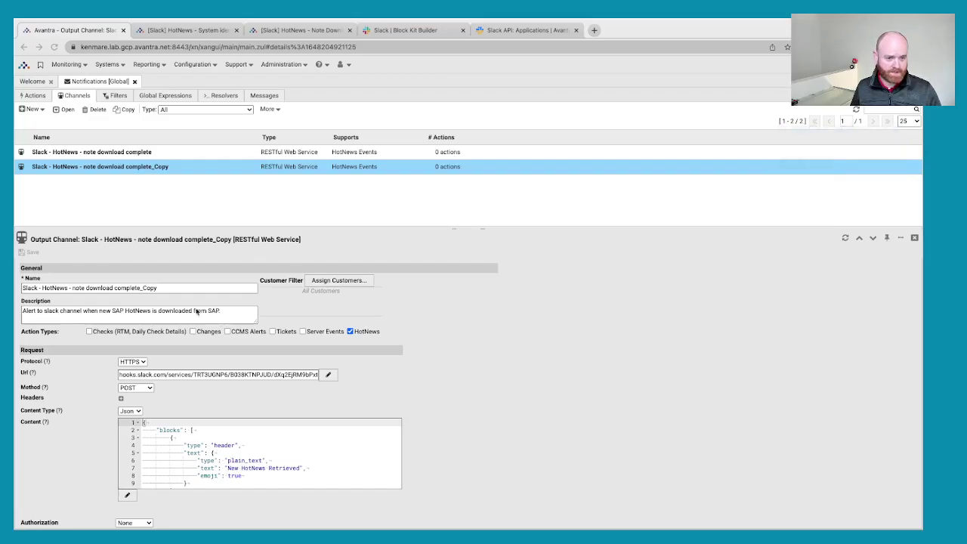
- Rename the copied channel "Slack - HotNews - system impacted" and describe it as "Alert via Slack when an SAP system is deemed to be affected by HotNews"
click(166, 288)
drag(166, 288, 21, 288)
text(Slack - HotNews - system impacted)
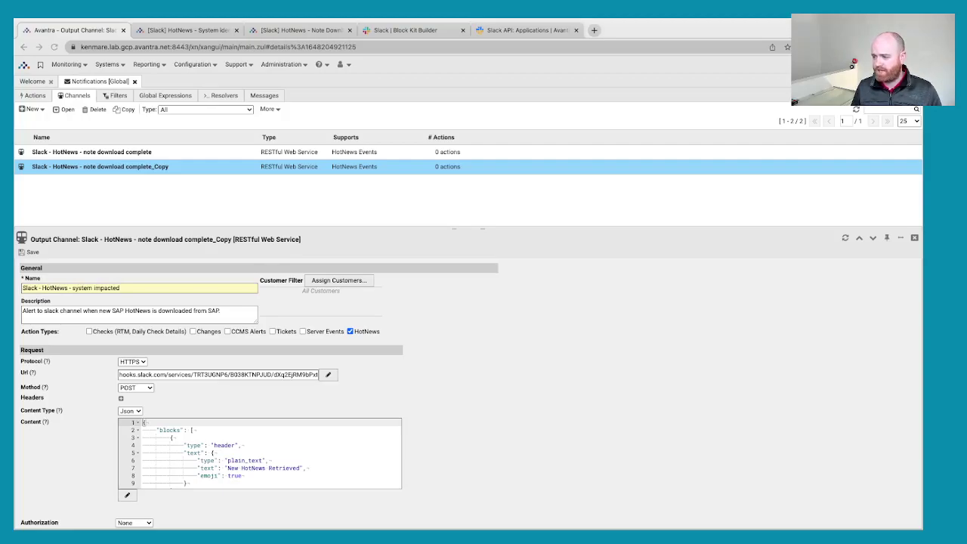
drag(223, 311, 22, 315)
key(ctrl+v)
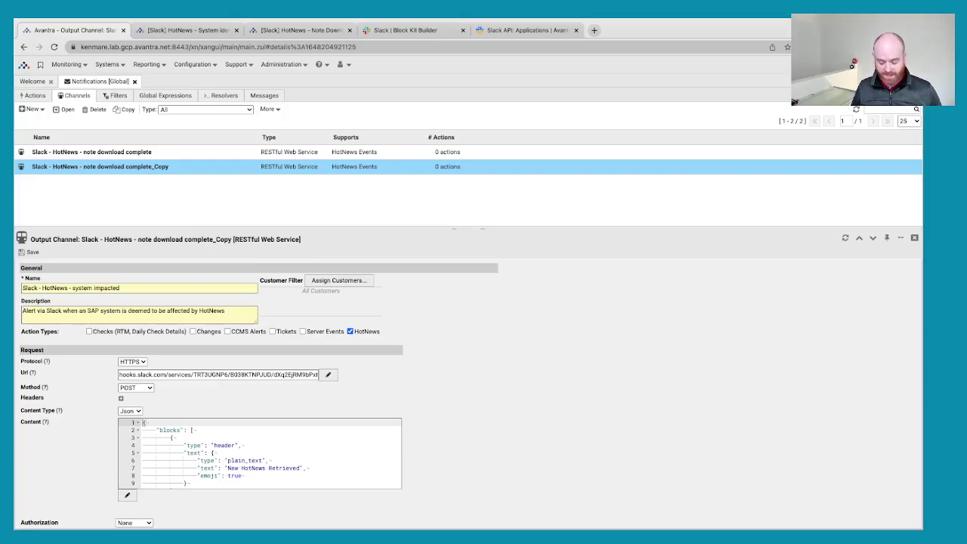
- Prefix the "Slack - HotNews - system impacted" channel's description with "#system-kenmare - " and save the channel
text(# )
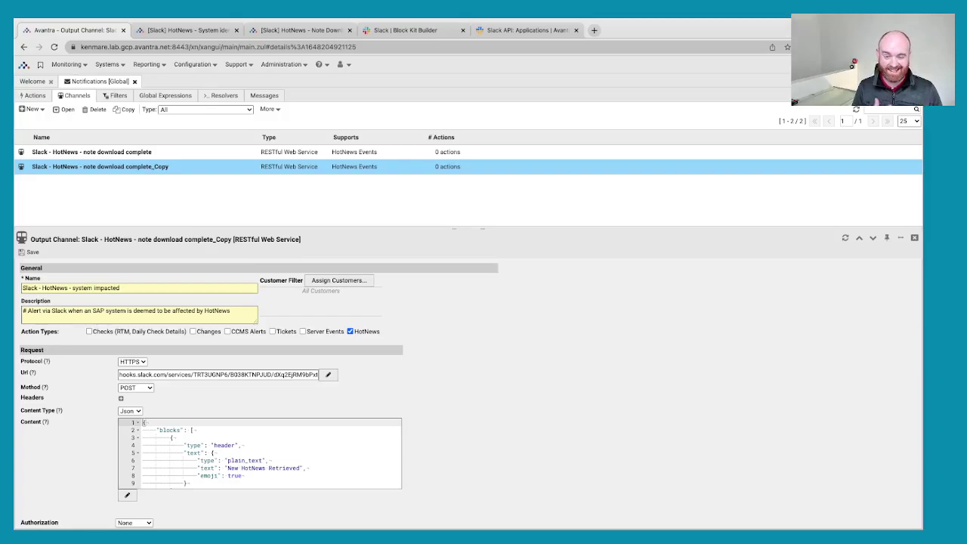
text(system)
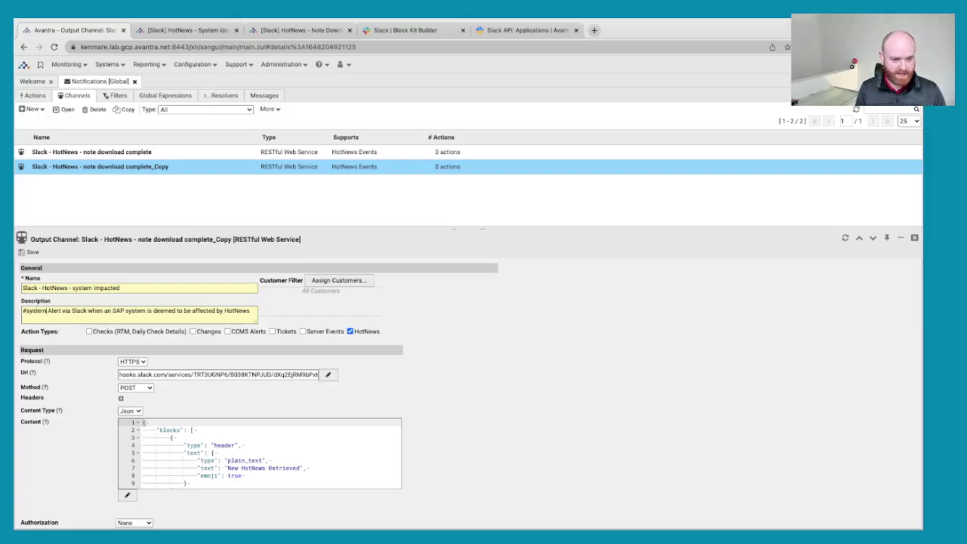
text(-kenamre)
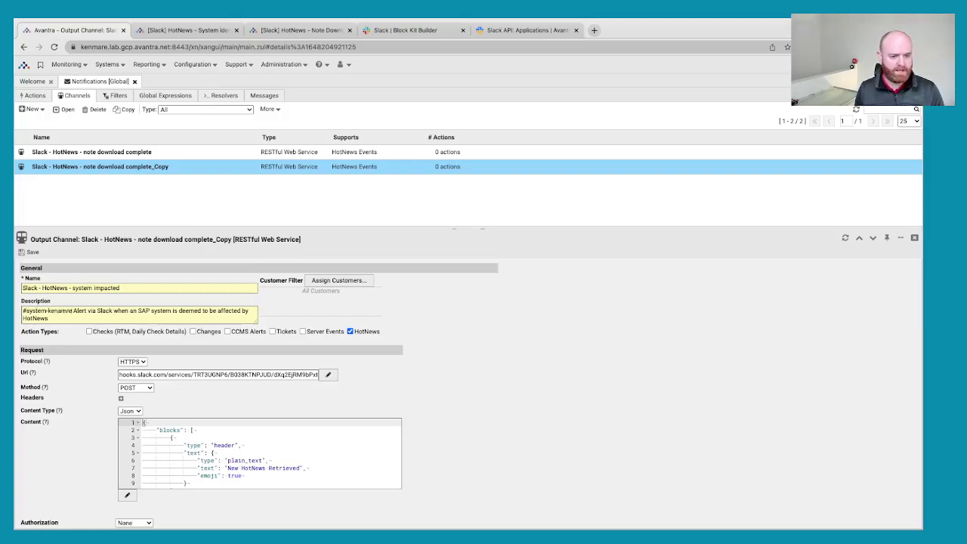
key(BackSpace)
key(BackSpace)
key(BackSpace)
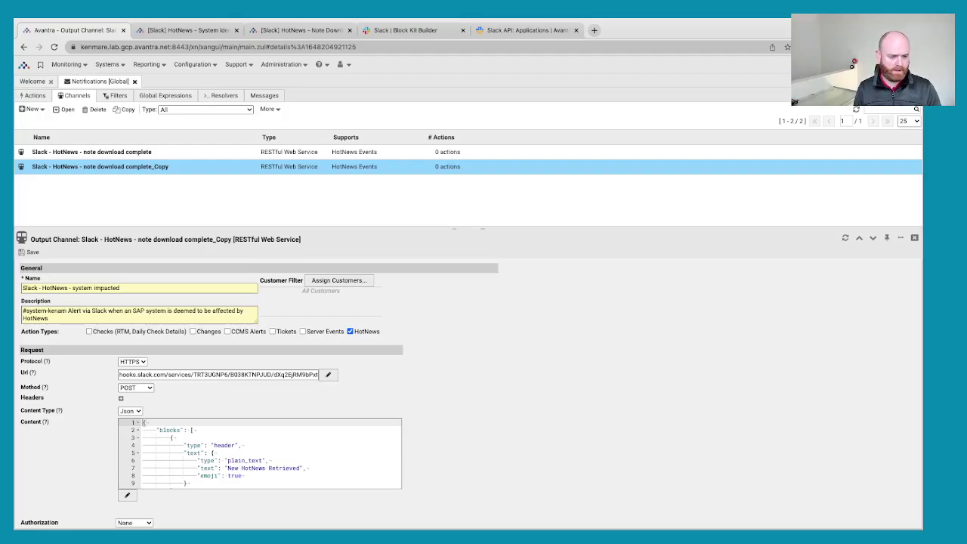
key(BackSpace)
text(mare -)
key(shift+Home)
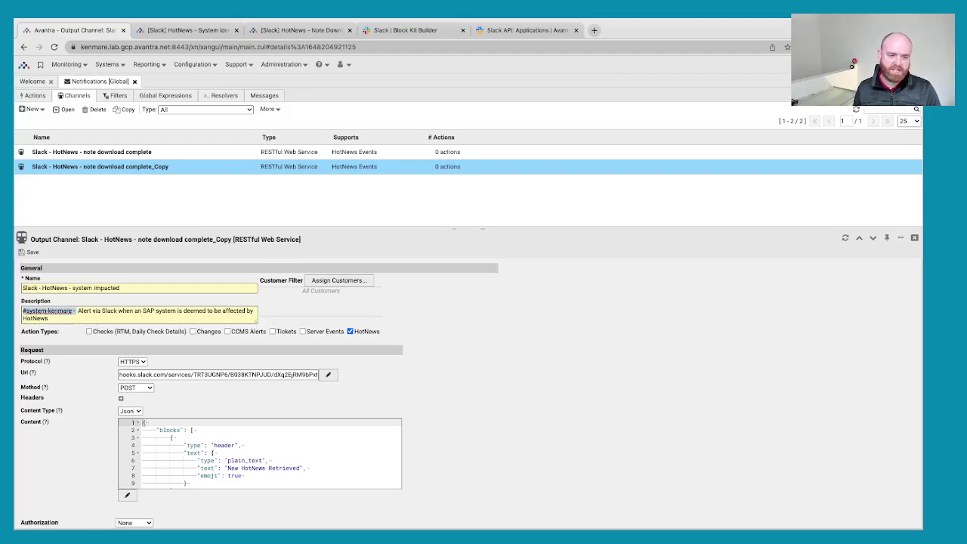
click(30, 252)
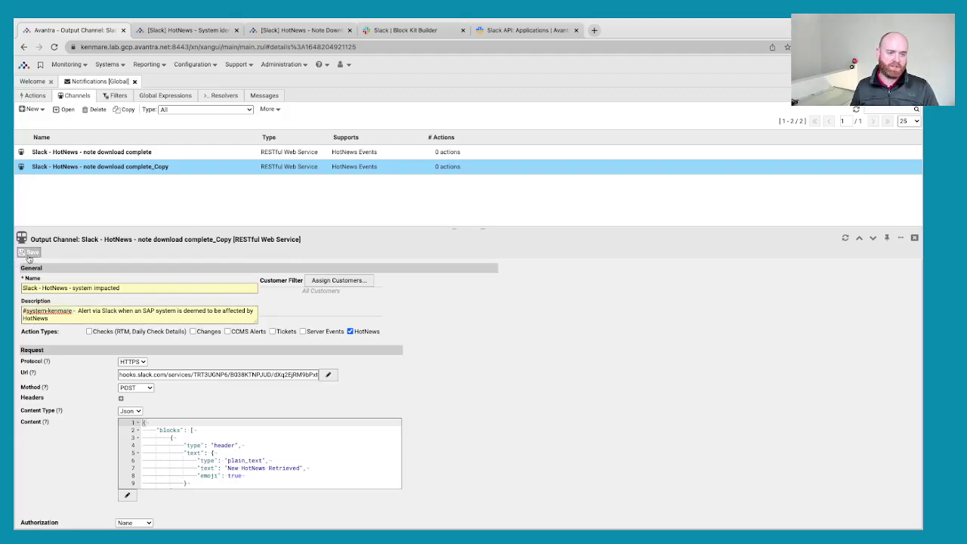
- Add the same "#system-kenmare - " prefix to the description of the "Slack - HotNews - note download complete" channel and save it
click(92, 153)
click(22, 311)
key(ctrl+v)
click(32, 253)
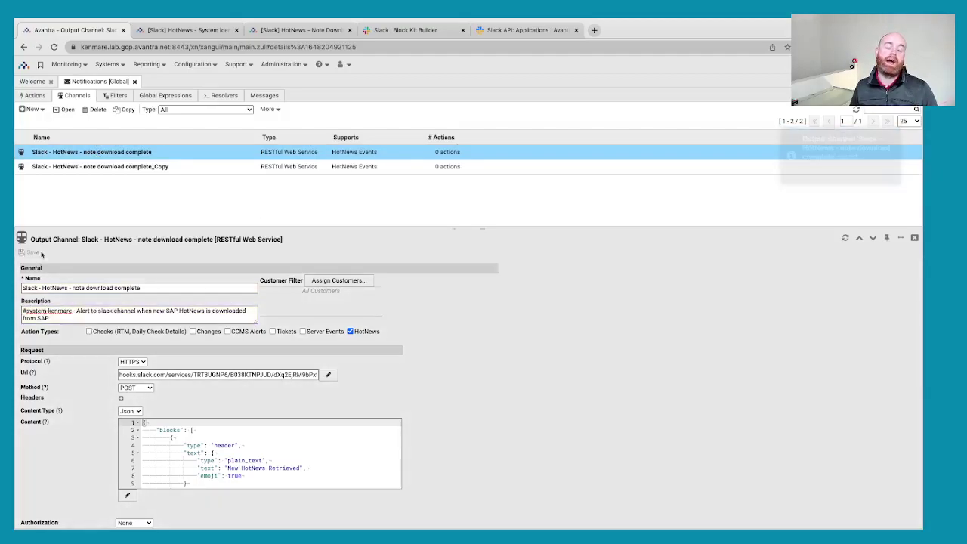
- Reopen the copied system impacted channel and refresh the channel list
click(101, 169)
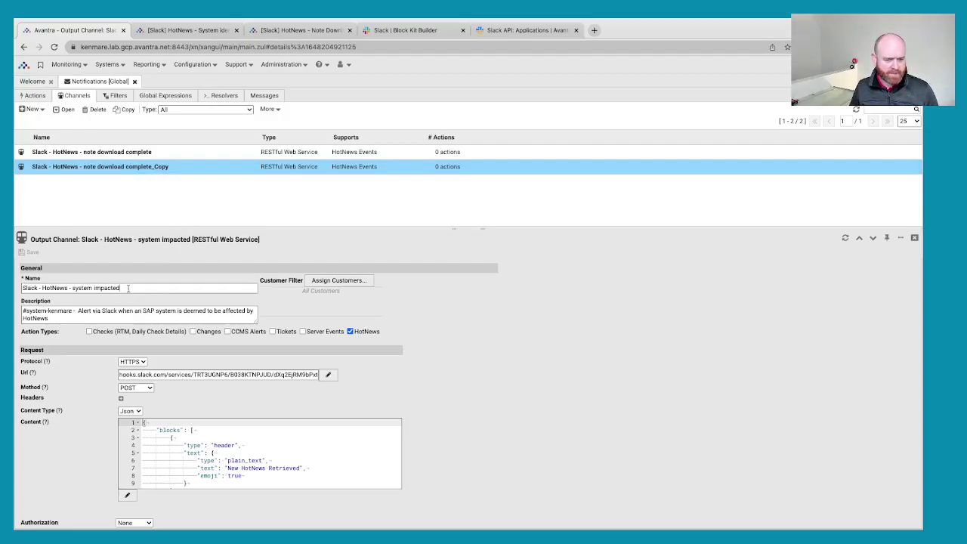
scroll(102, 384, down, 1)
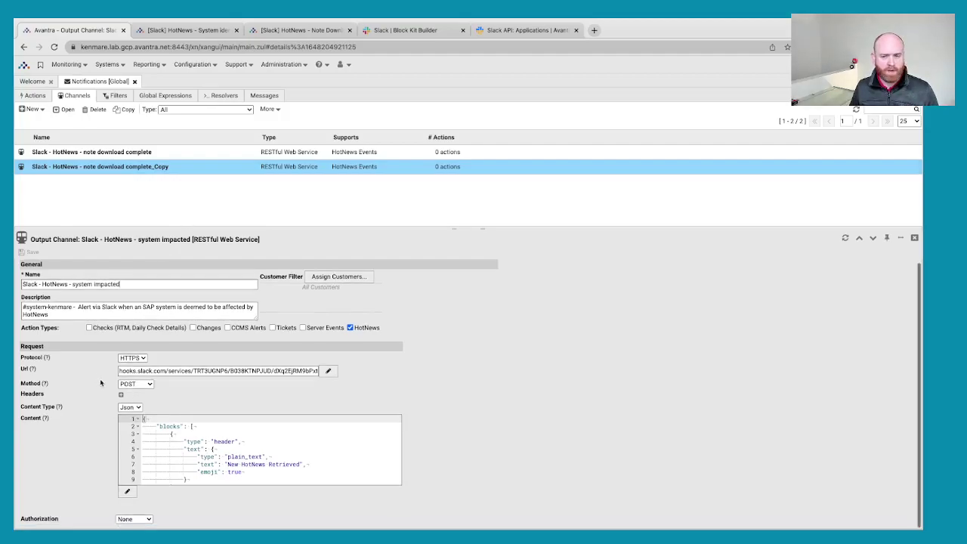
click(856, 109)
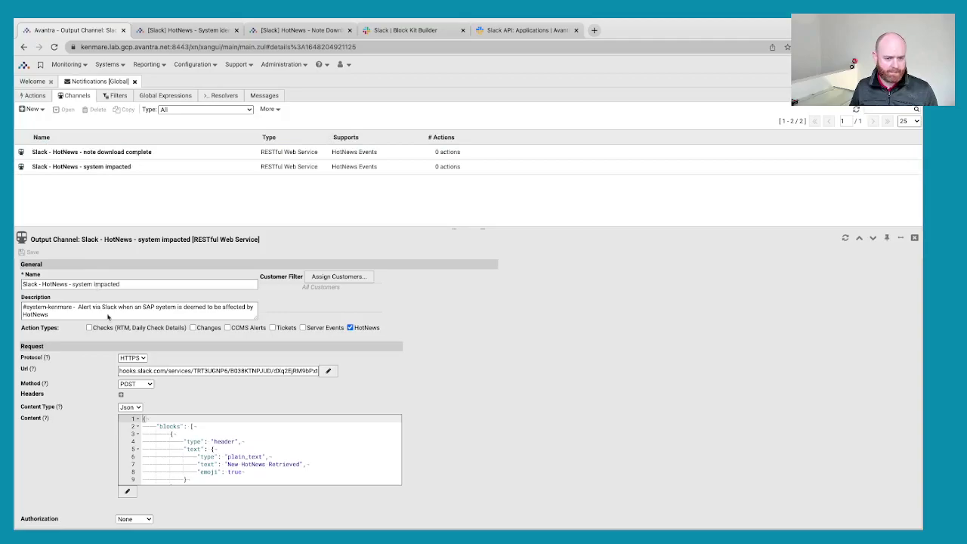
- Switch to Slack's Block Kit Builder and replace the payload with the HotNews Impact Alert JSON to preview the message
click(183, 441)
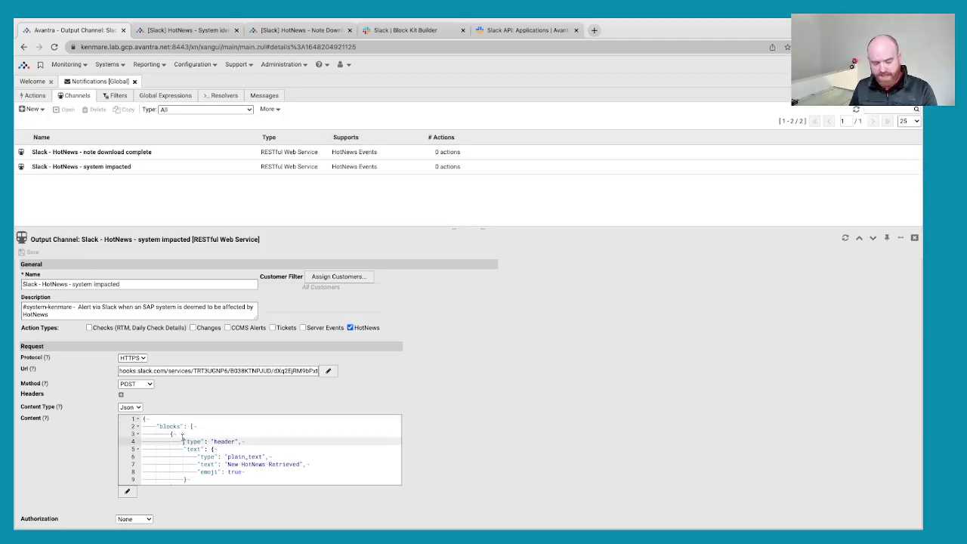
click(538, 31)
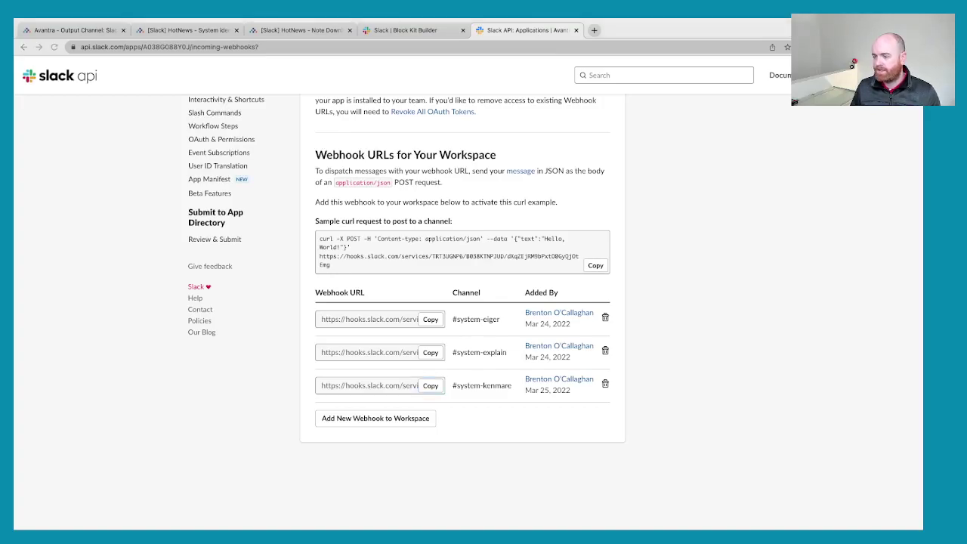
click(407, 31)
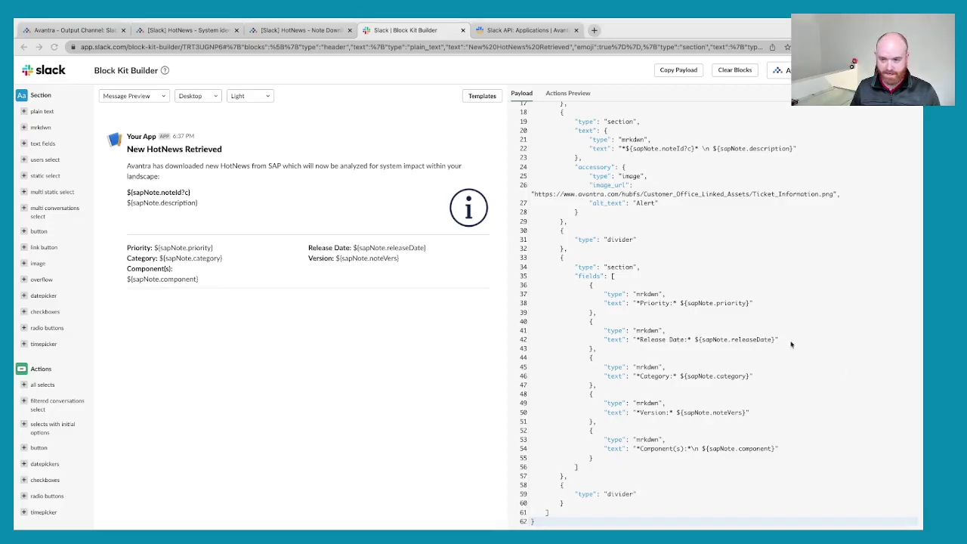
click(650, 259)
key(ctrl+a)
key(ctrl+v)
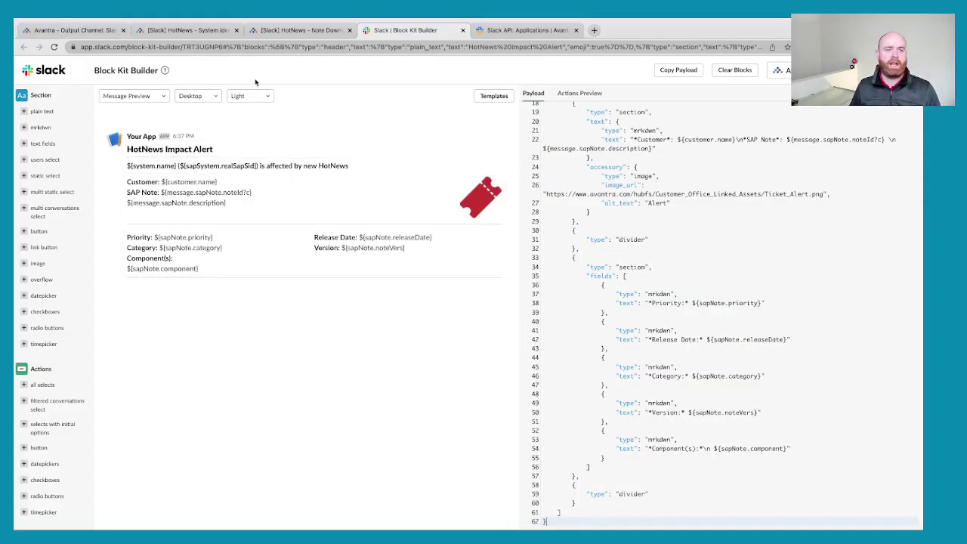
- Return to Avantra, replace the system impacted channel's request content with the HotNews Impact Alert JSON, and save it
click(75, 30)
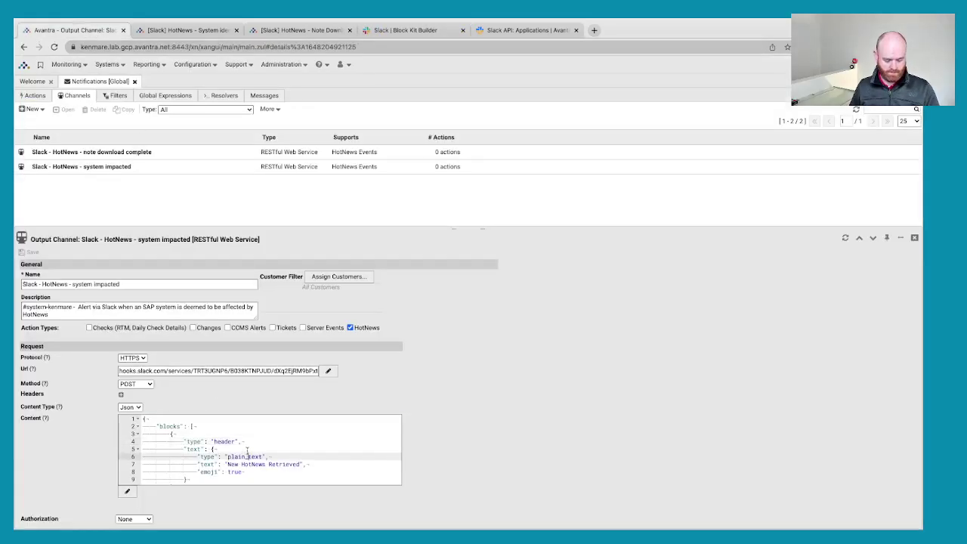
key(ctrl+a)
key(ctrl+v)
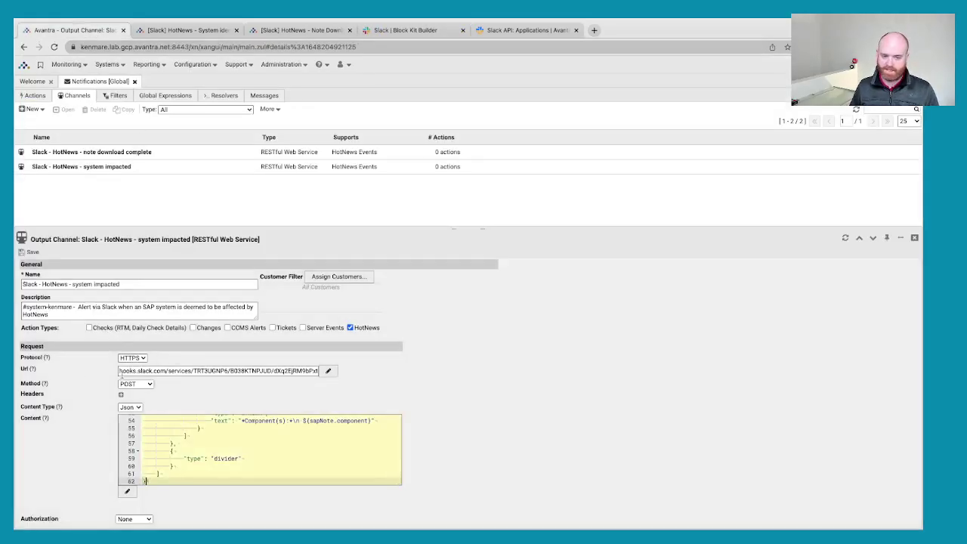
click(32, 253)
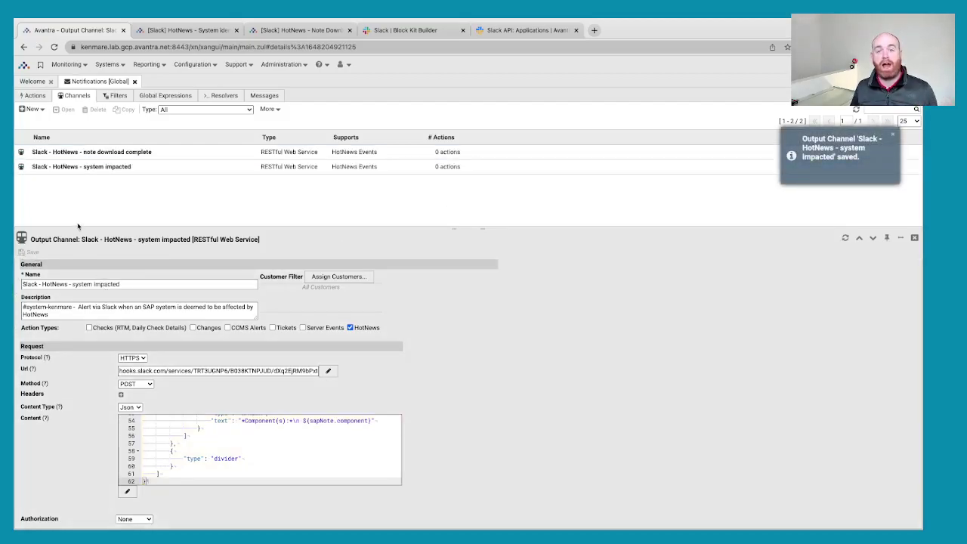
click(97, 152)
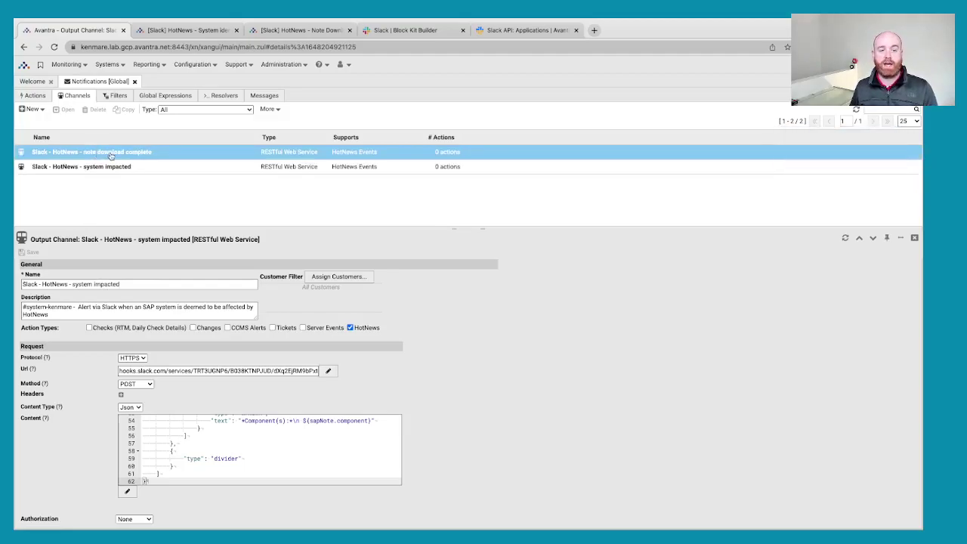
click(91, 168)
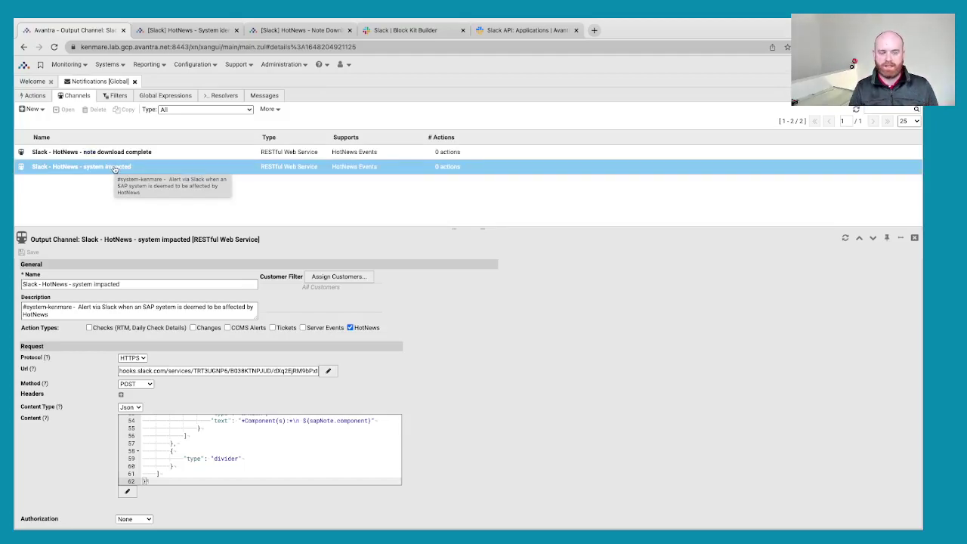
- Create a new HotNews event notification action and name it "SAP HotNews - New Note Downloaded"
click(34, 97)
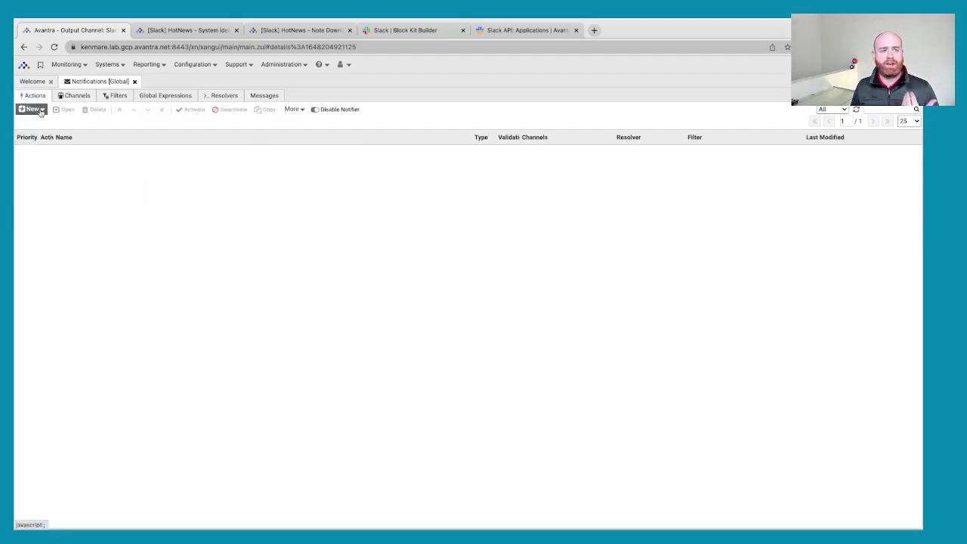
click(32, 109)
click(84, 183)
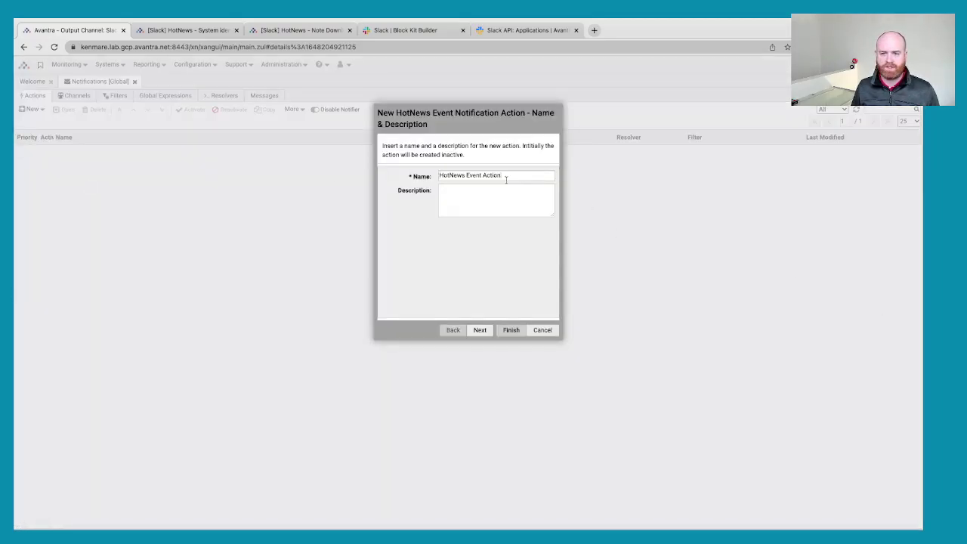
drag(523, 174, 378, 173)
text(SAP hot)
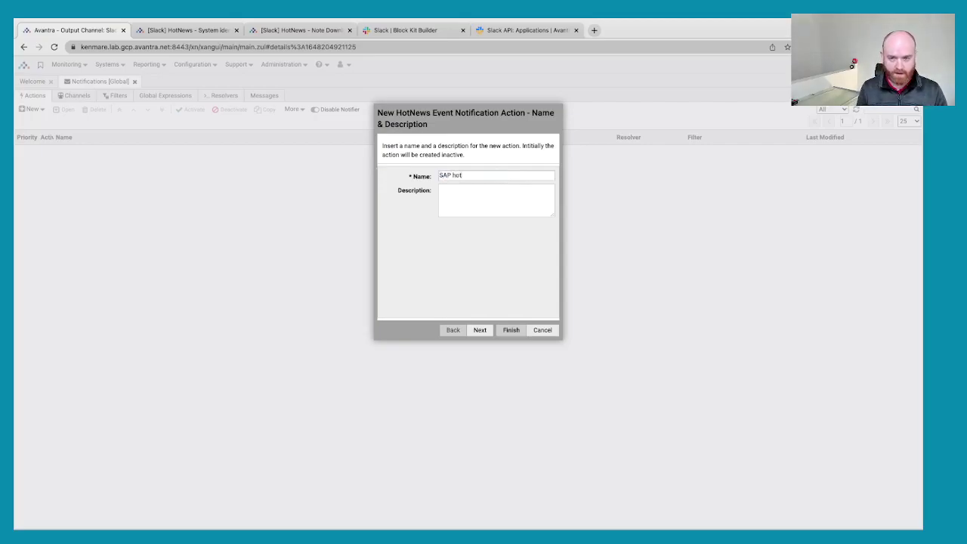
text(News - New)
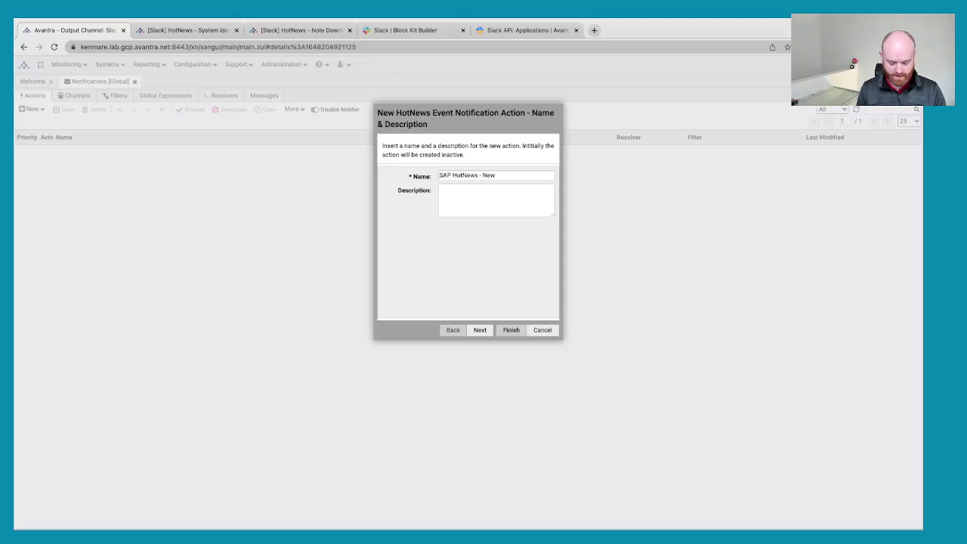
text( Down)
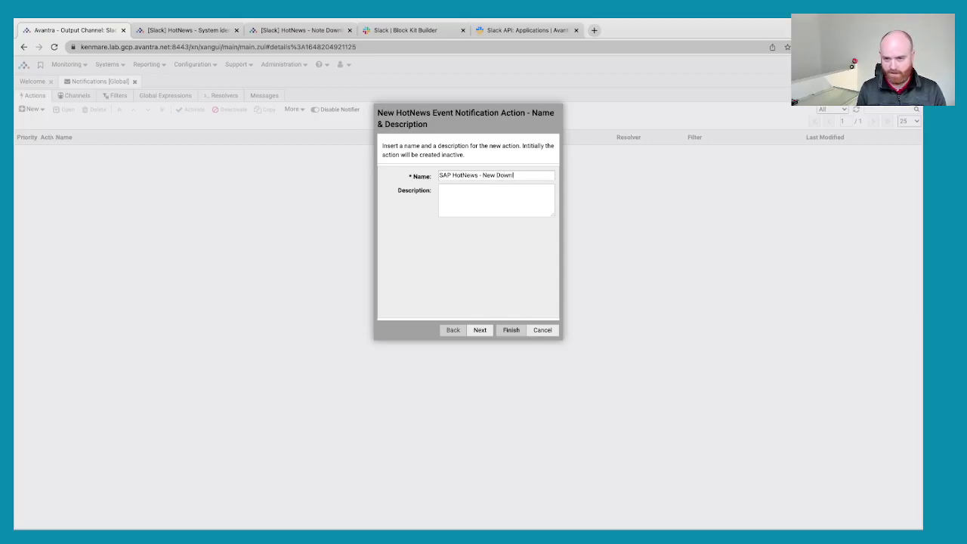
key(BackSpace)
key(BackSpace)
key(BackSpace)
key(BackSpace)
text(Note)
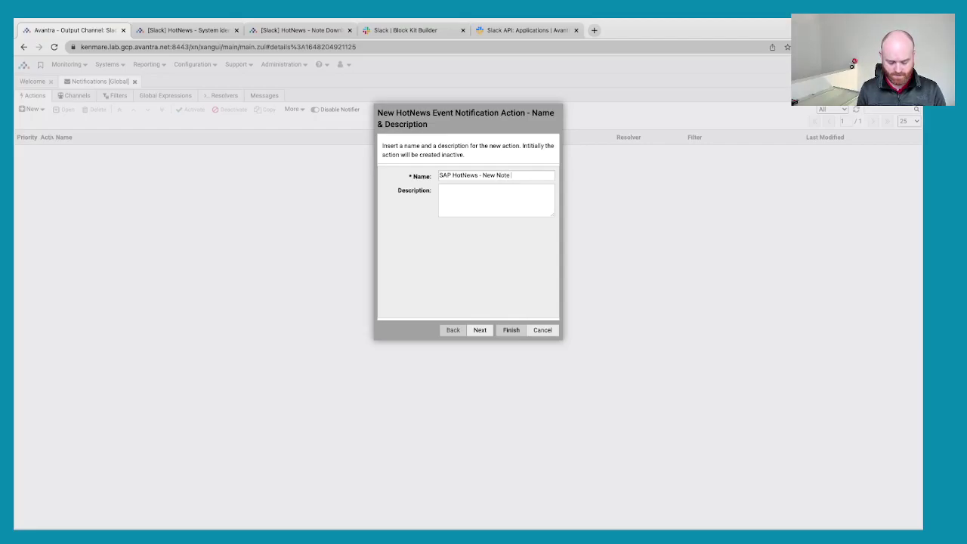
text( Downloaded)
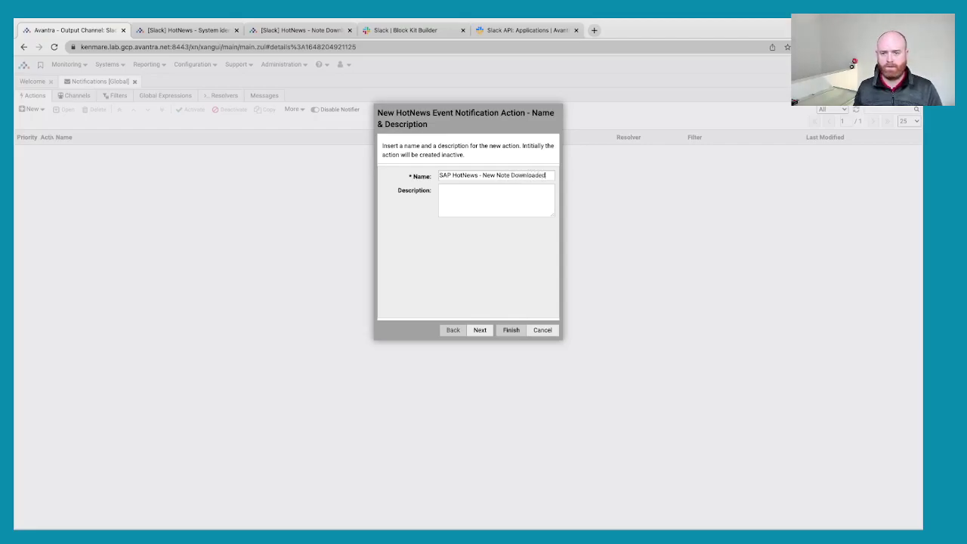
- Describe the action as "Action for when new HotNews is downloaded from SAP." and continue to the output channel selection
click(481, 189)
text(Action for when)
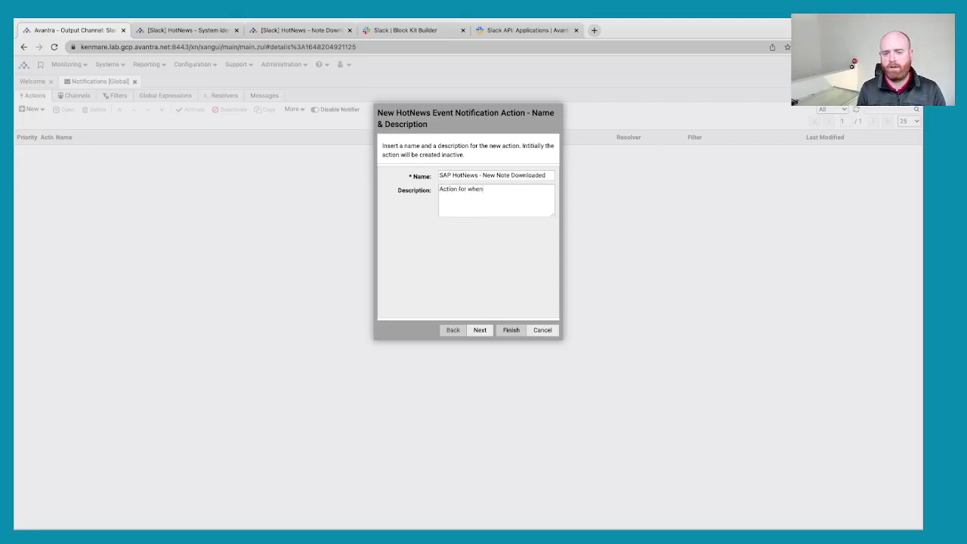
text( new HotNews is downloaded from SAP.)
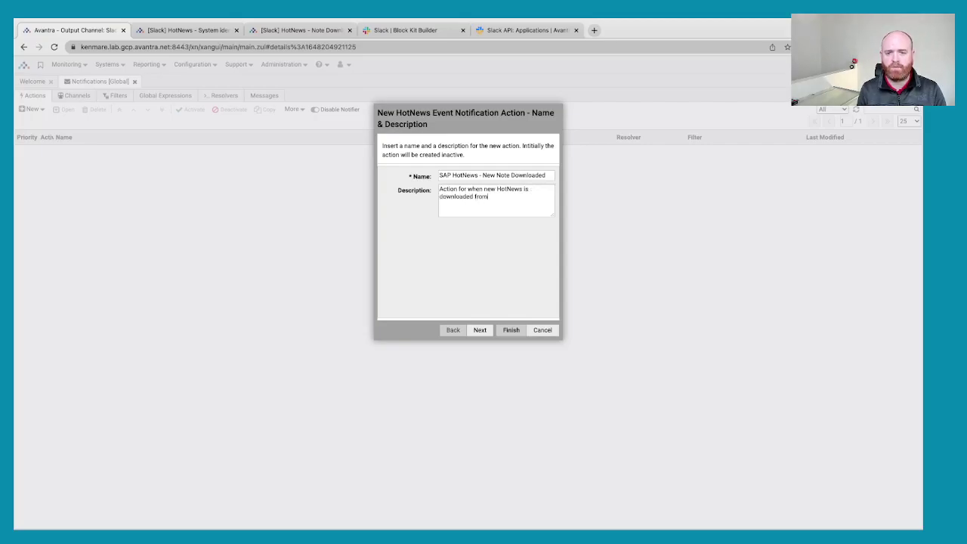
click(480, 330)
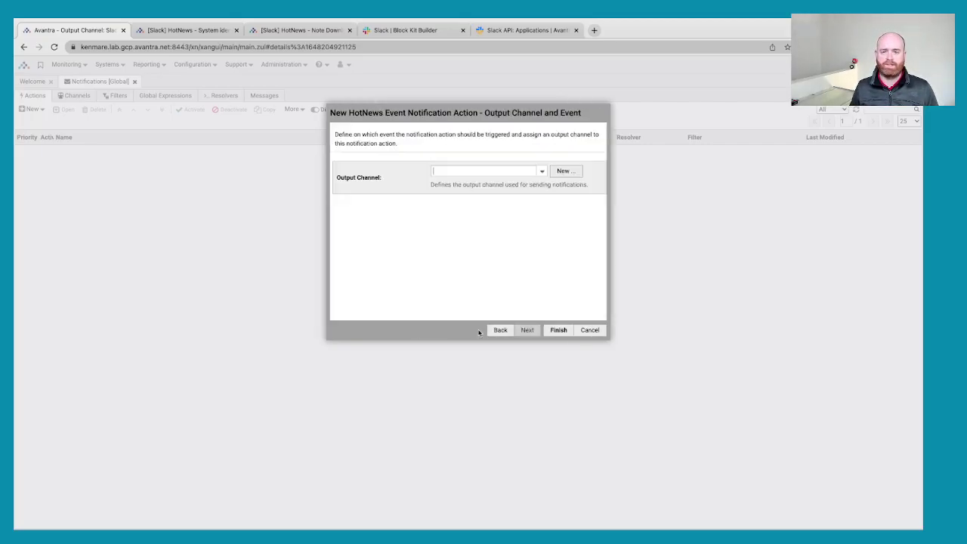
- Assign "Slack - HotNews - note download complete" as the action's output channel and finish creating the action
click(542, 172)
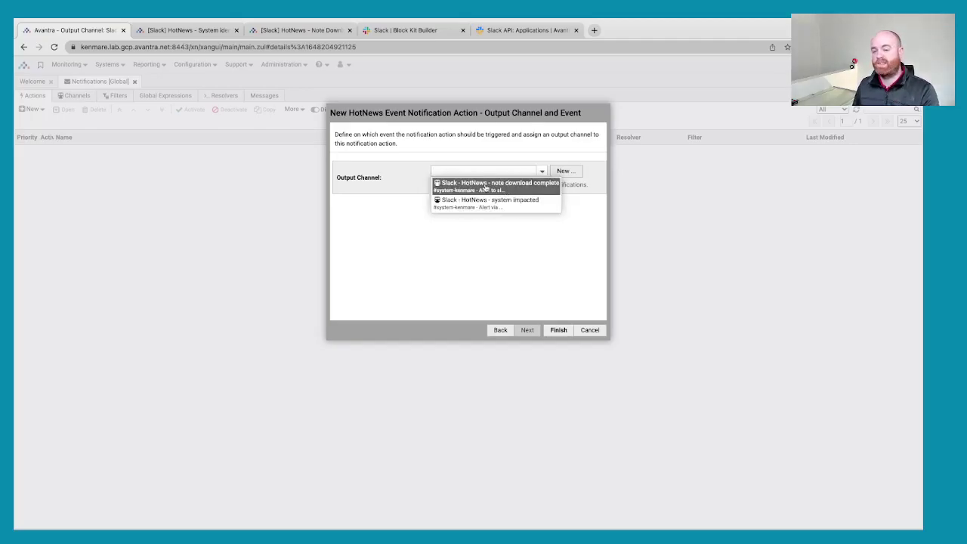
click(508, 187)
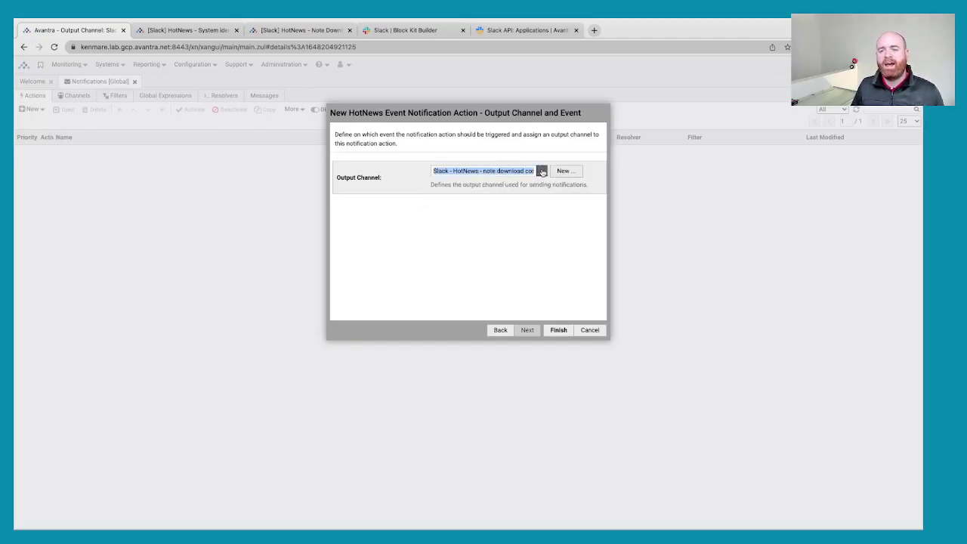
click(542, 171)
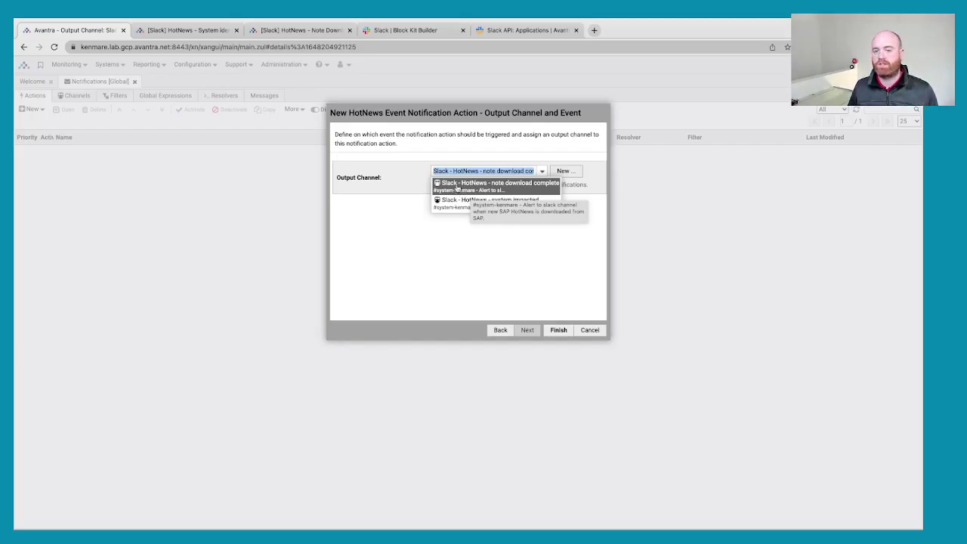
click(457, 189)
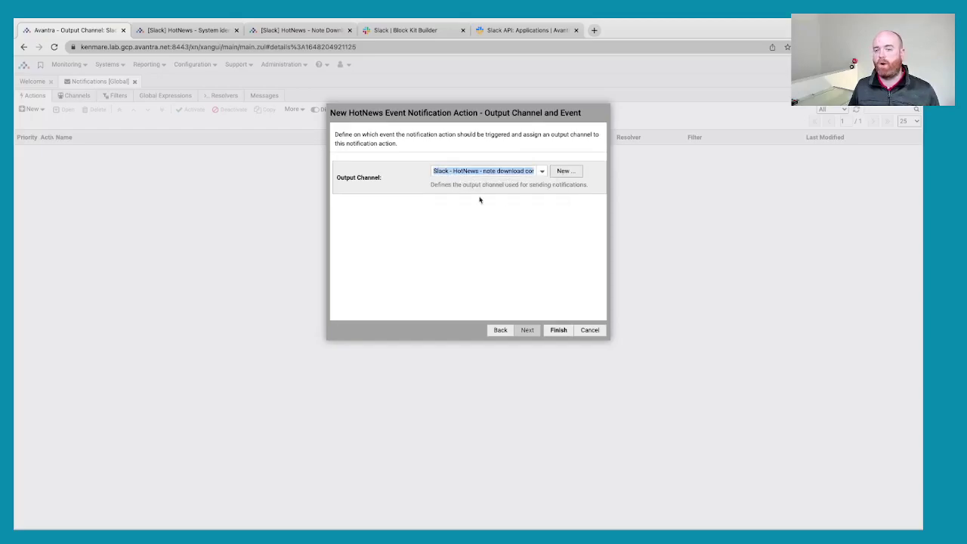
click(557, 331)
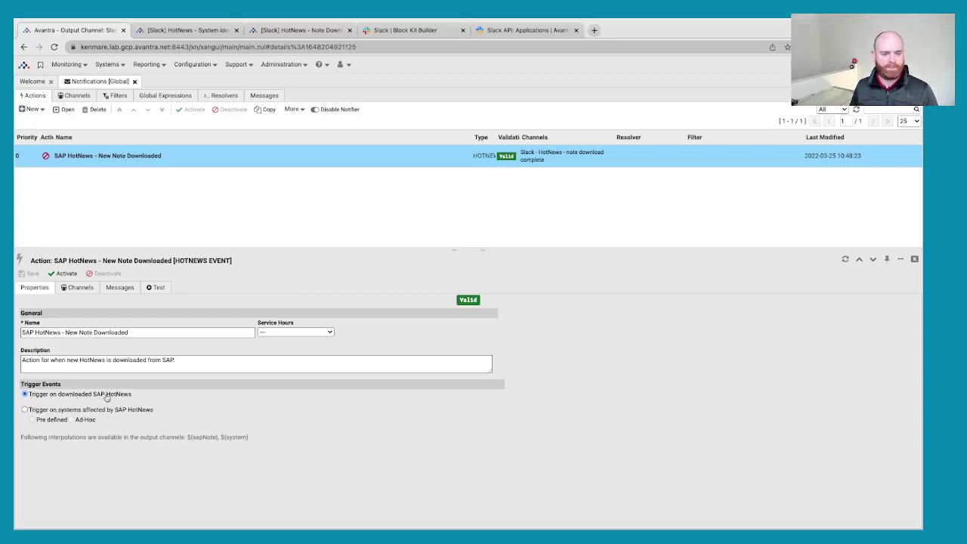
- Set the new note downloaded action's service hours to 7 x 24 hours, and save and activate the action
click(306, 333)
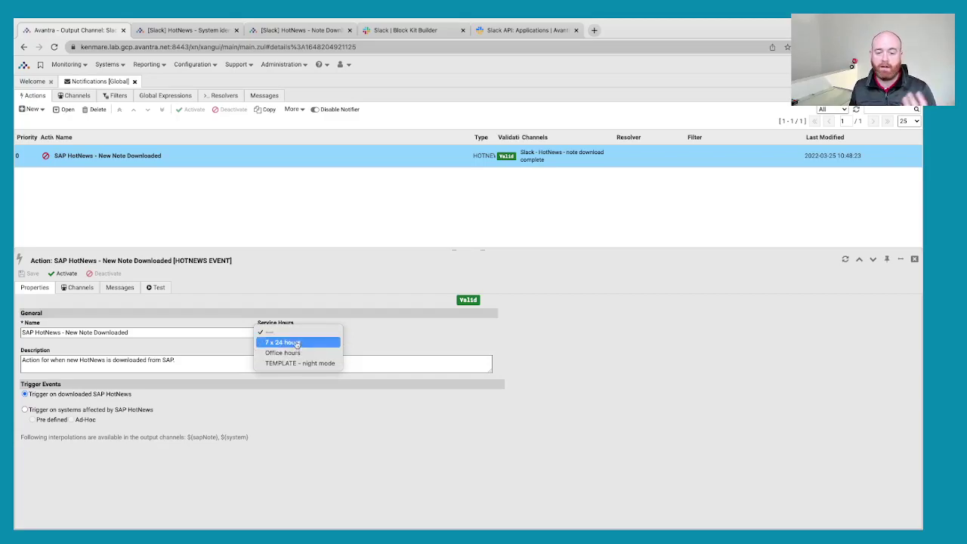
click(293, 342)
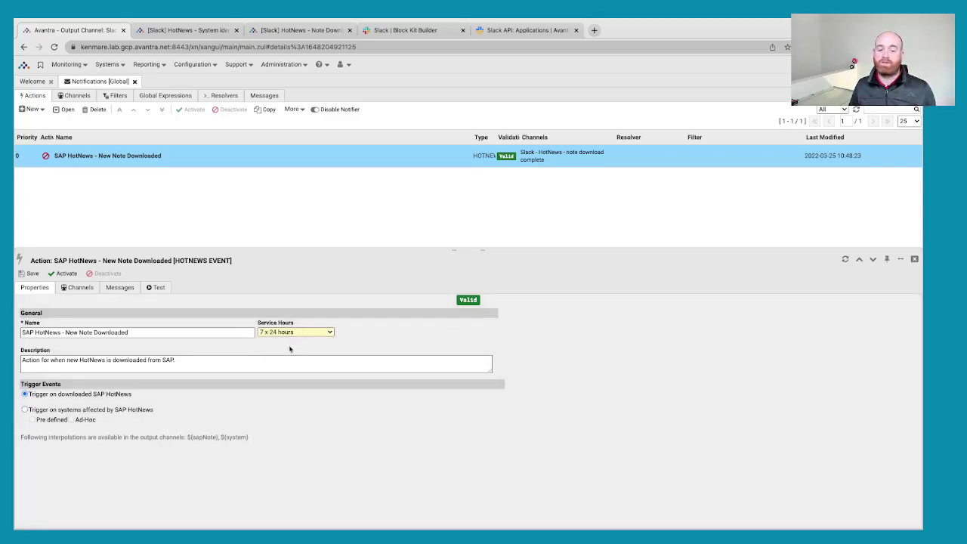
click(82, 292)
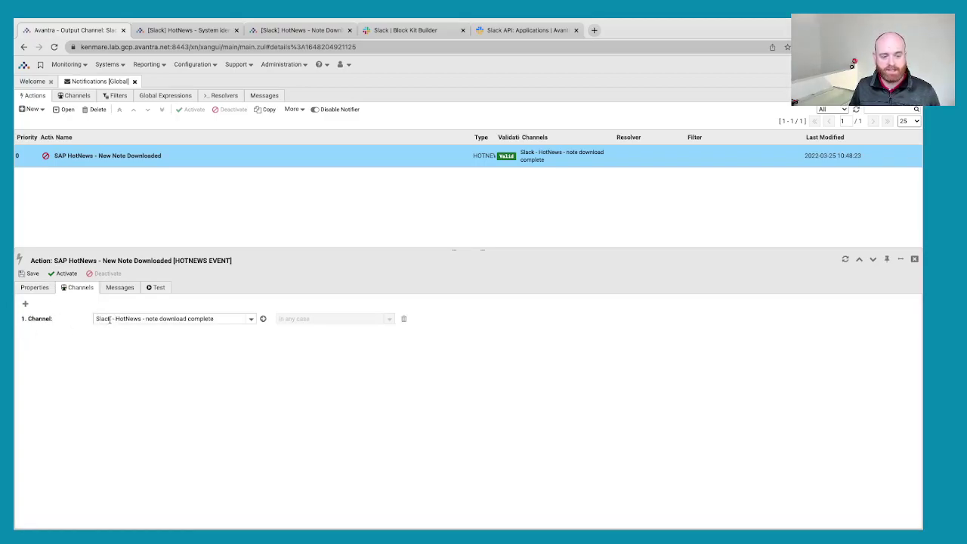
click(42, 292)
click(30, 275)
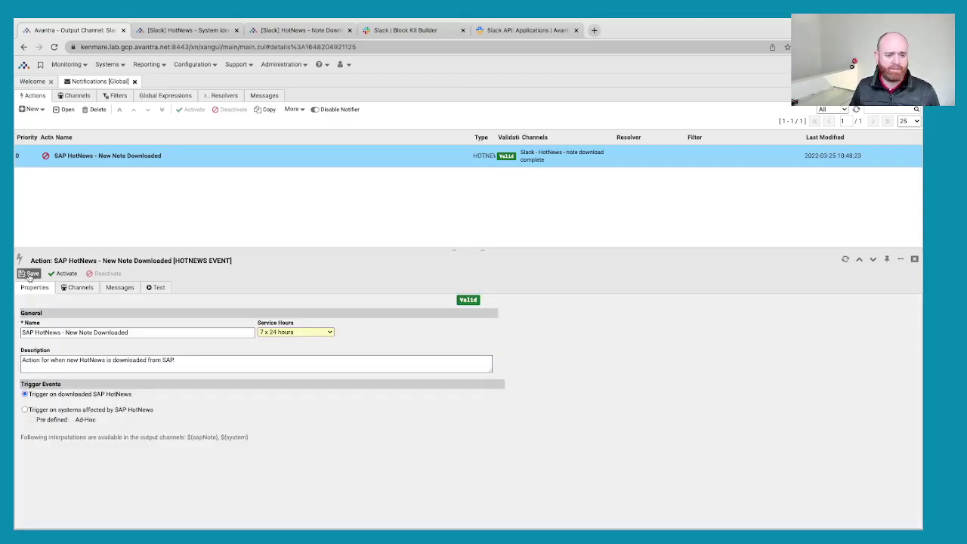
click(65, 275)
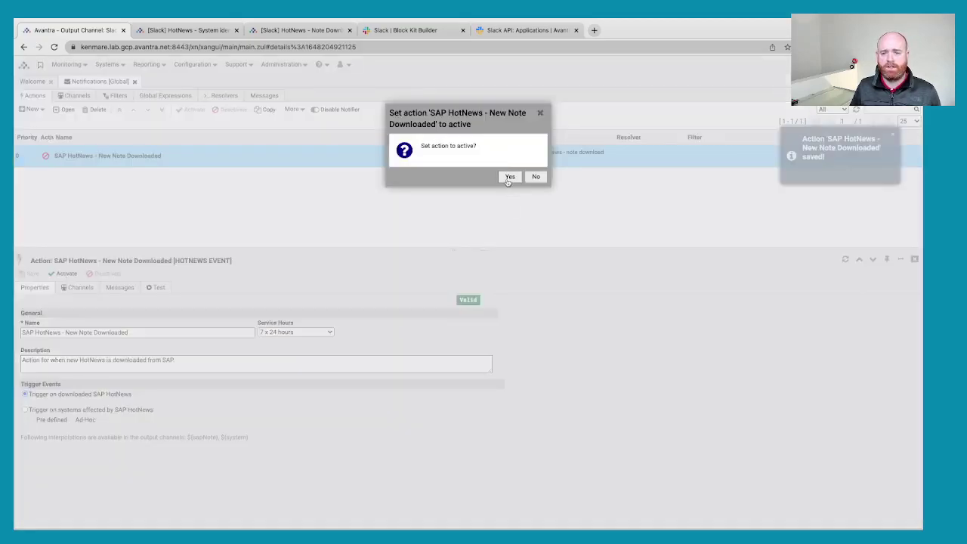
click(509, 178)
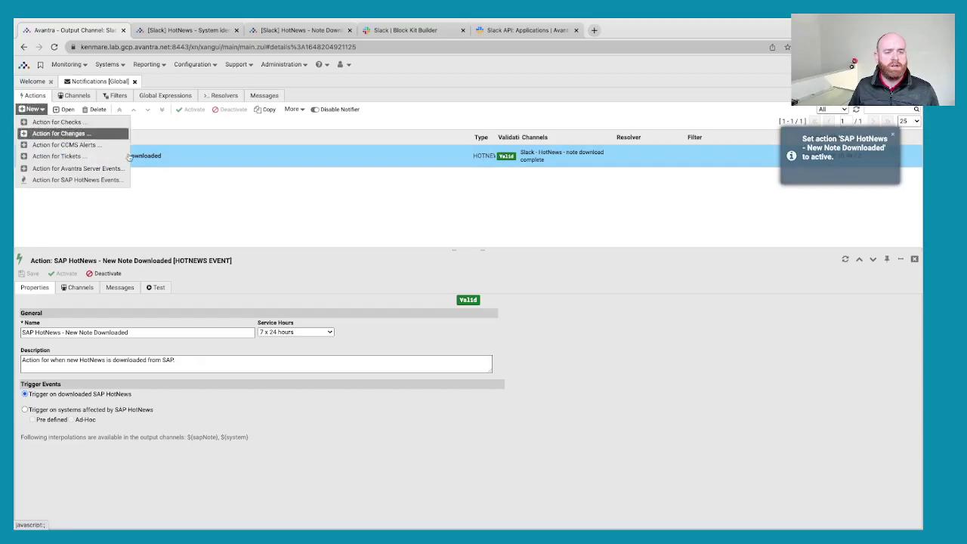
- Copy the new note downloaded action and name the copy "SAP HotNews - System Impact Identified"
right_click(182, 161)
click(177, 166)
right_click(177, 164)
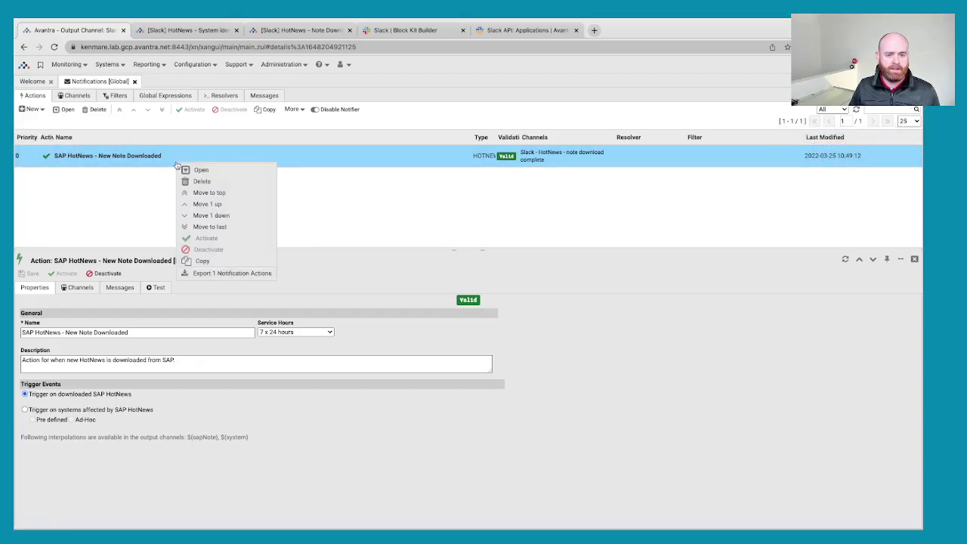
click(216, 262)
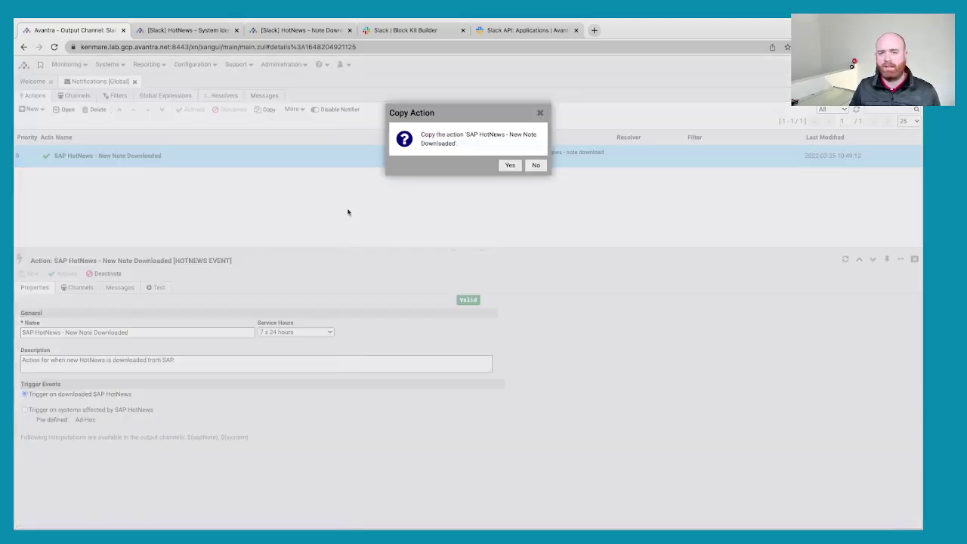
click(509, 165)
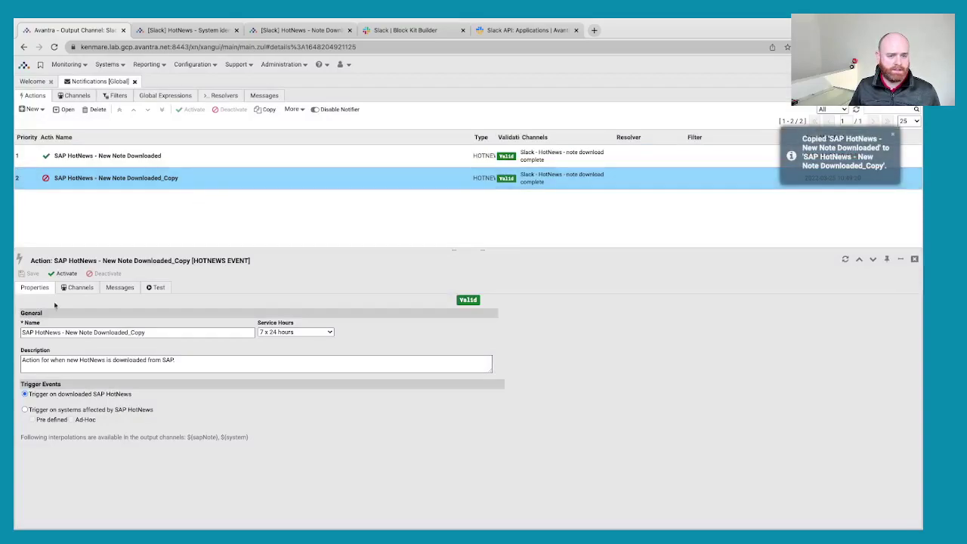
drag(66, 332, 254, 333)
text(System Impact Identifie)
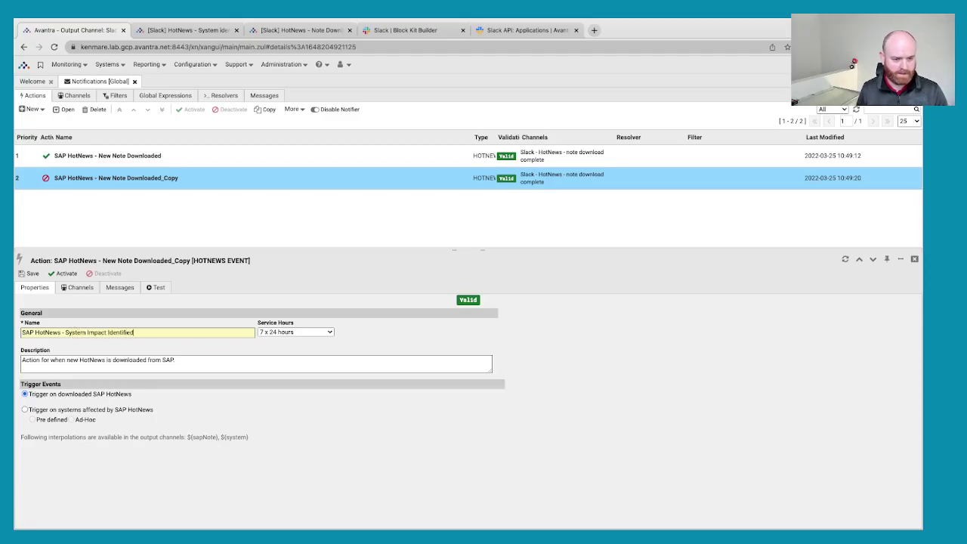
- Change the copied action's description to "Action for when HotNews is found to affect a landscape system."
drag(67, 361, 196, 355)
key(shift+Home)
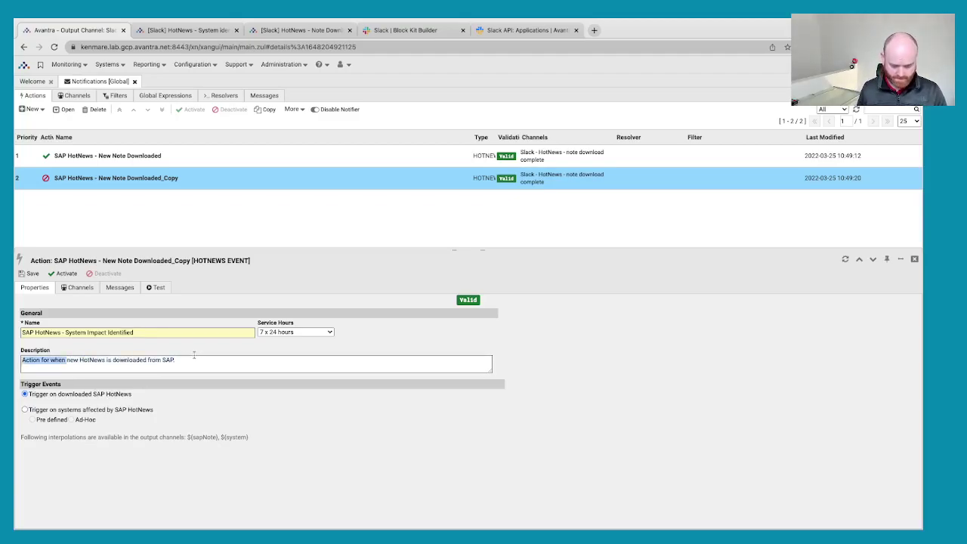
key(shift+End)
text(Hotn)
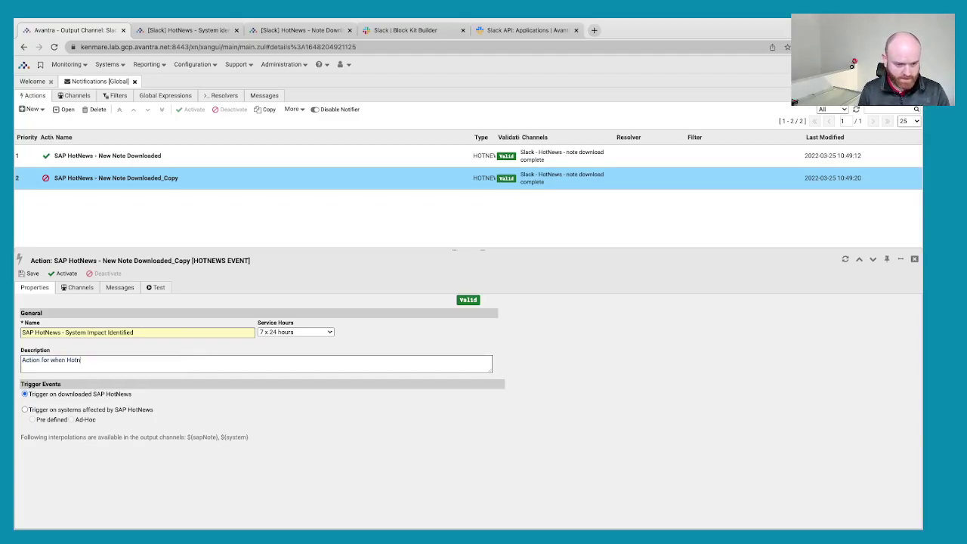
text(News is found)
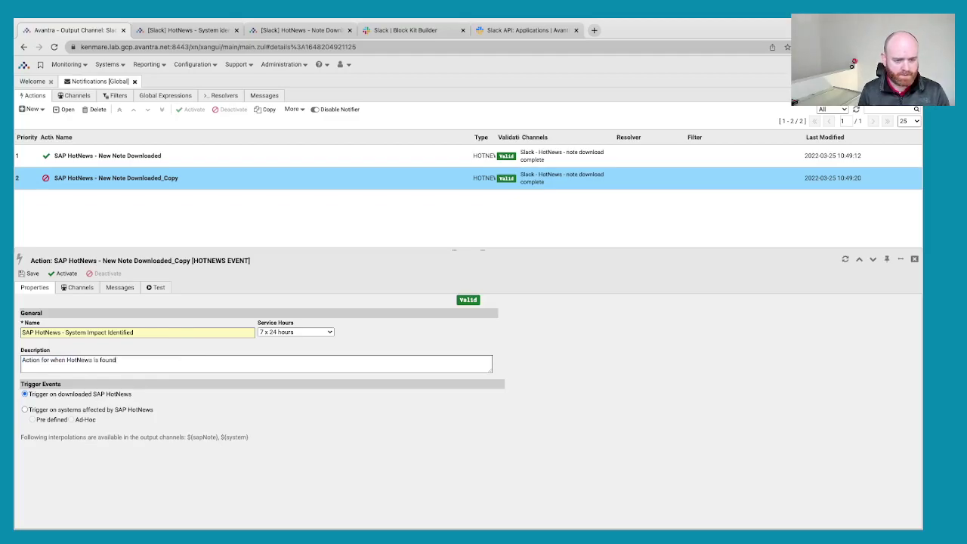
text( to affect a la)
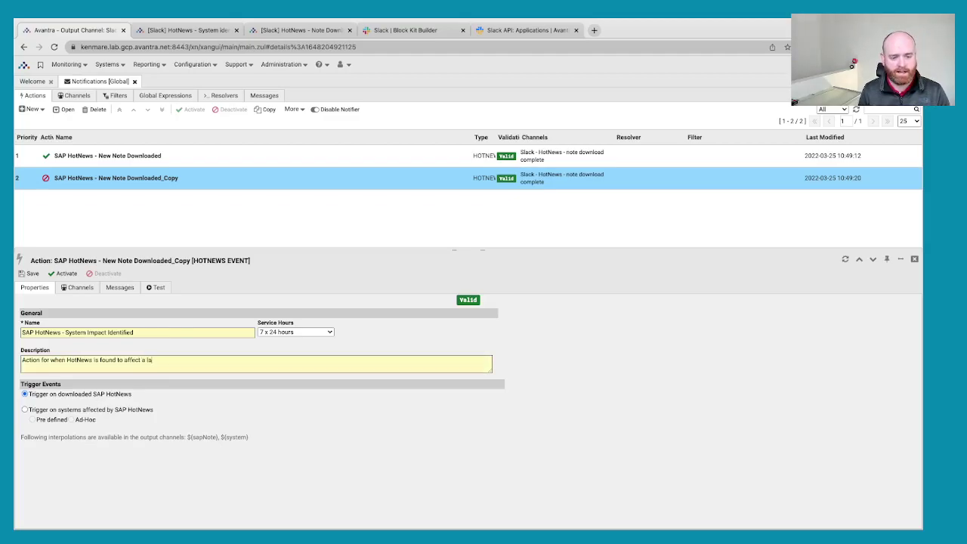
text(ndscape system)
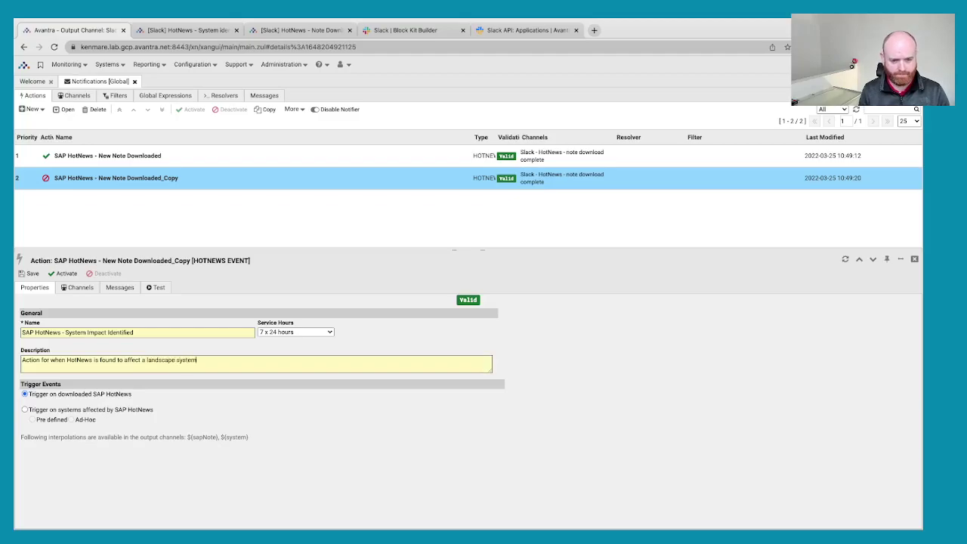
text(.)
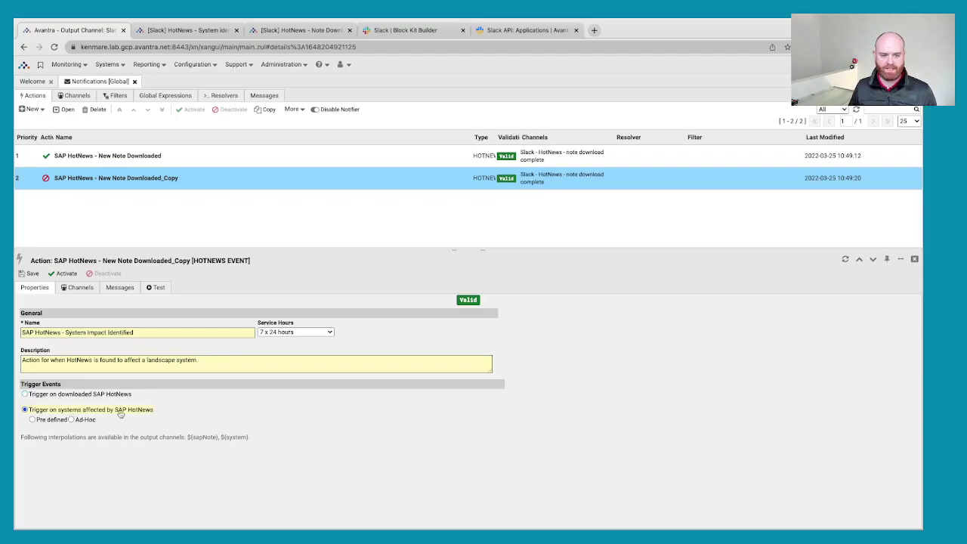
- Make the copied action trigger on systems affected by SAP HotNews, using an ad-hoc SAP System selection
click(72, 420)
click(62, 430)
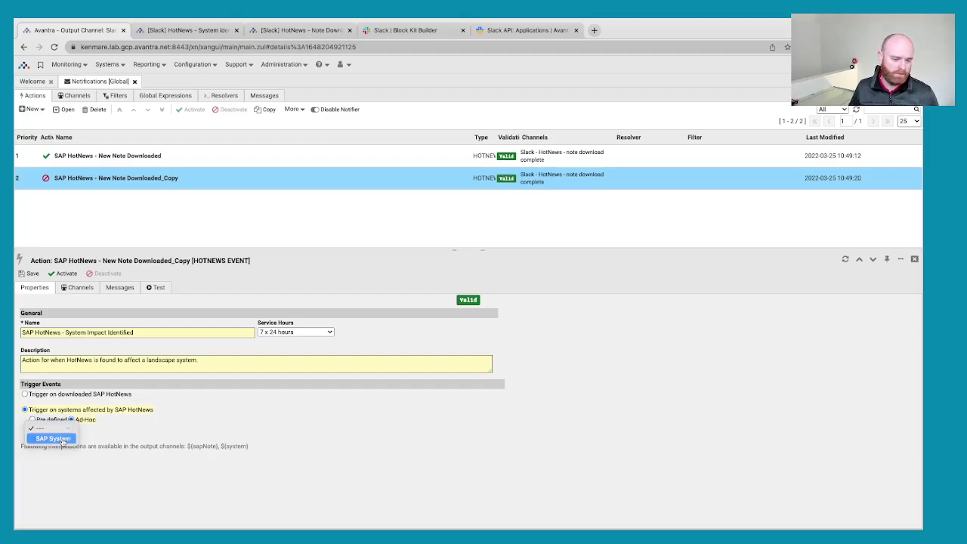
click(60, 439)
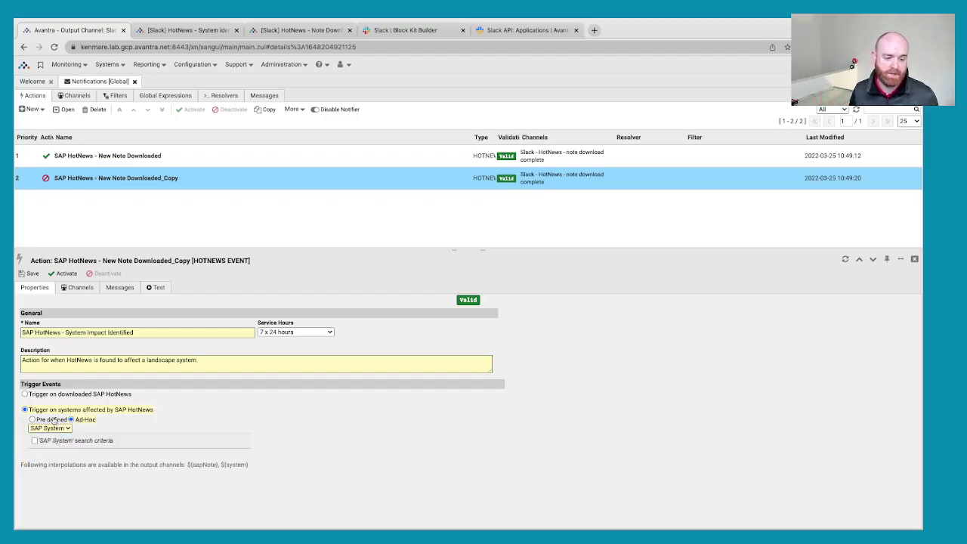
click(50, 421)
click(81, 429)
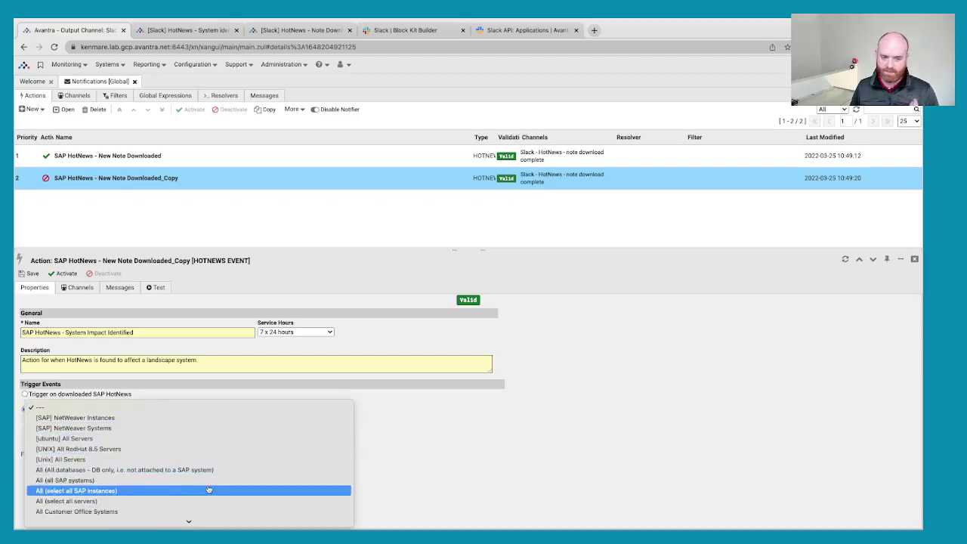
click(412, 428)
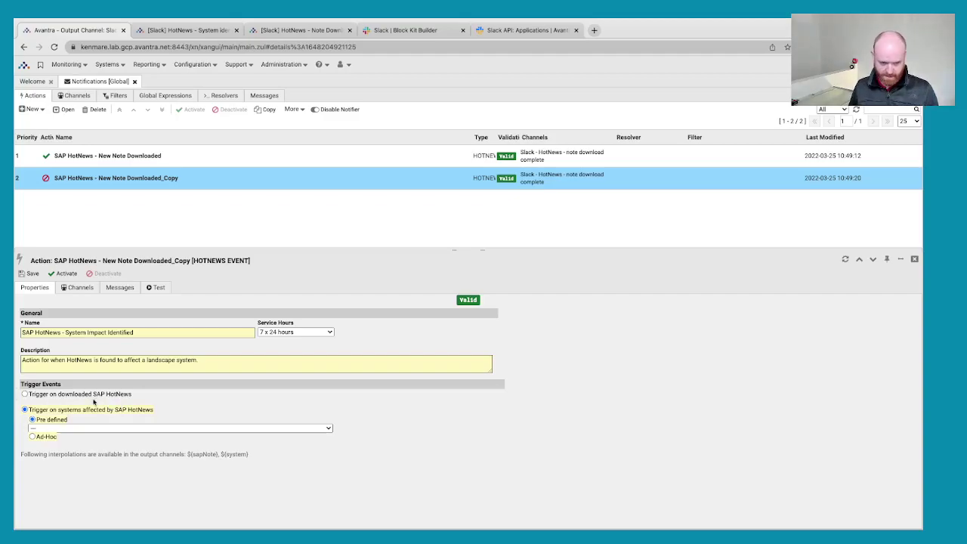
click(32, 437)
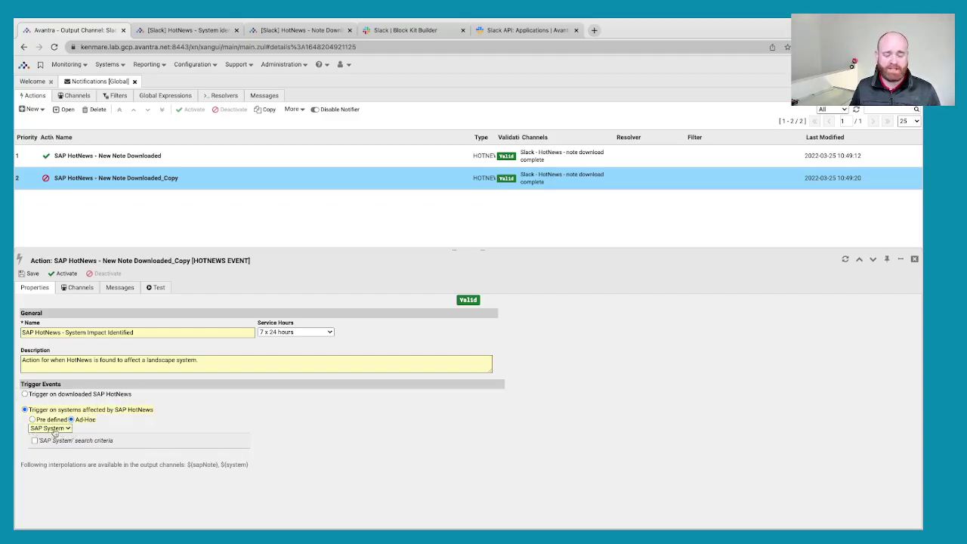
- Assign "Slack - HotNews - system impacted" as the copied action's output channel, save and activate the action, and close its details
click(32, 273)
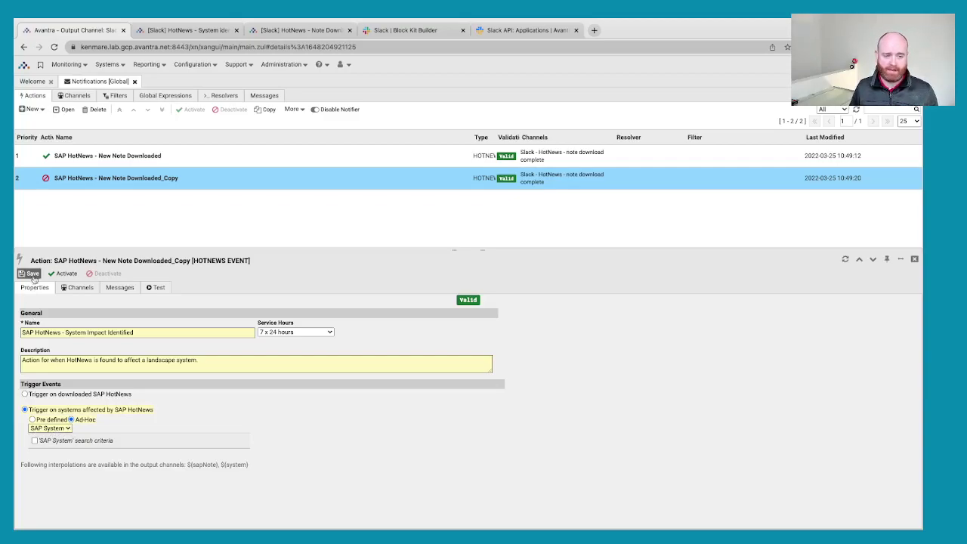
click(77, 287)
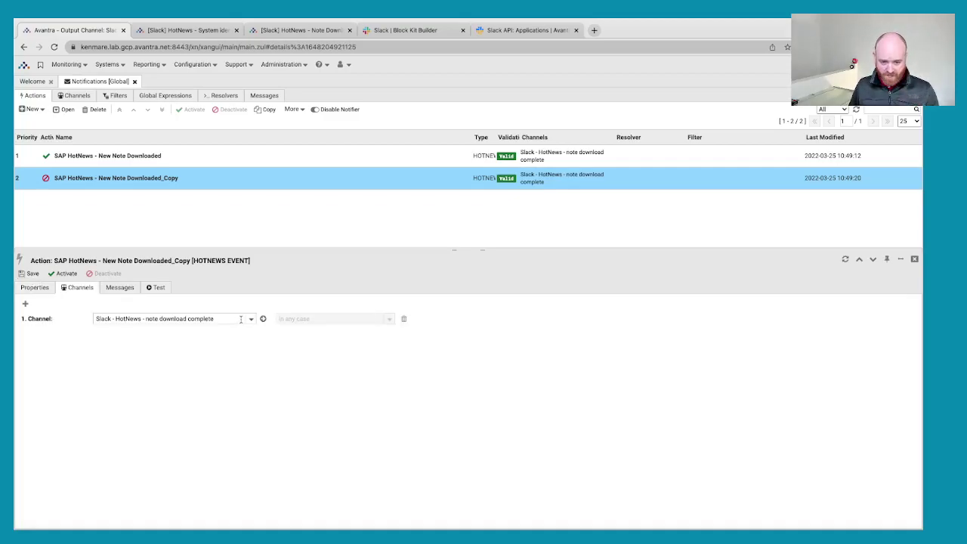
click(251, 319)
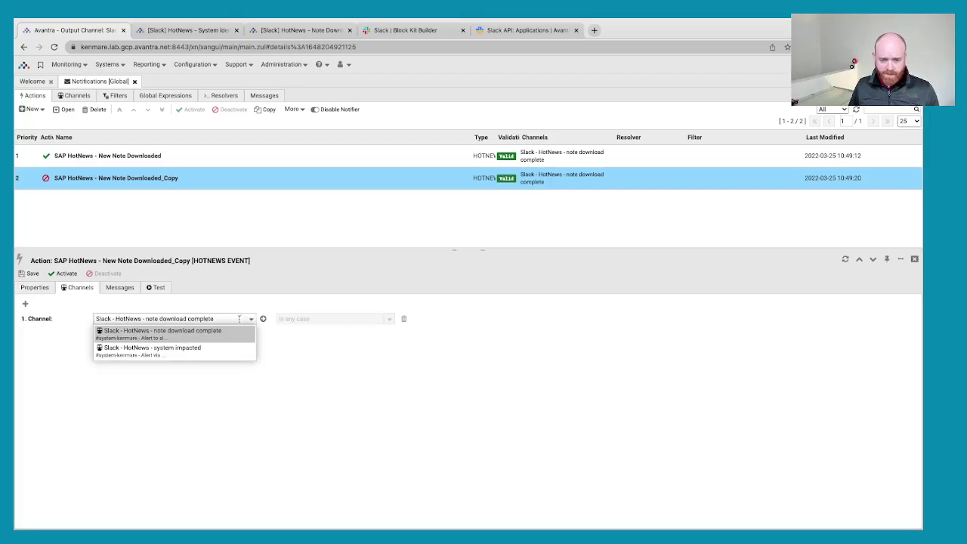
click(174, 352)
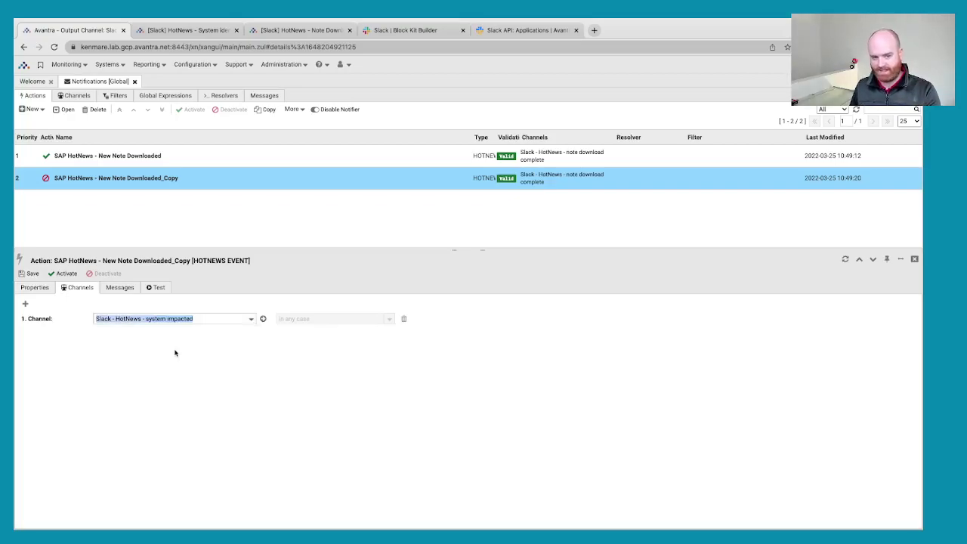
click(32, 273)
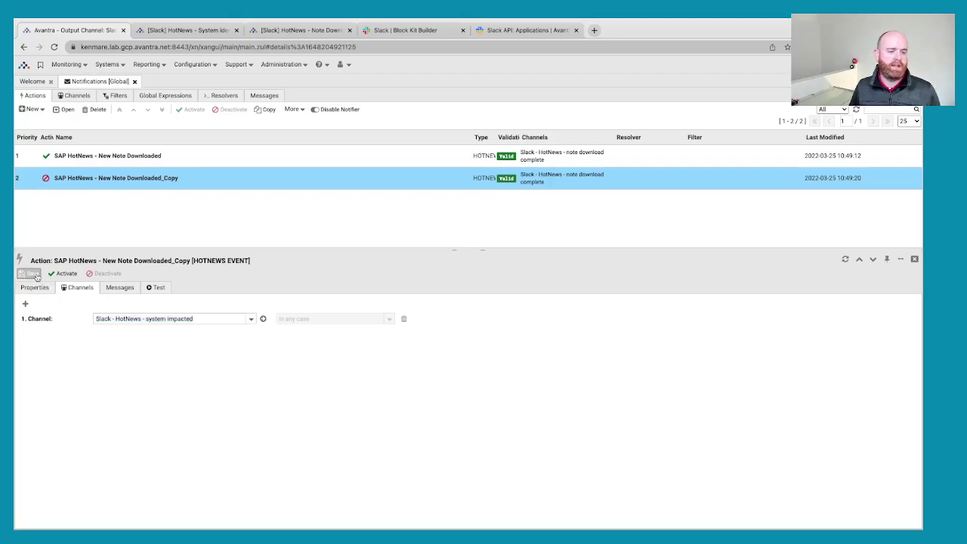
click(72, 275)
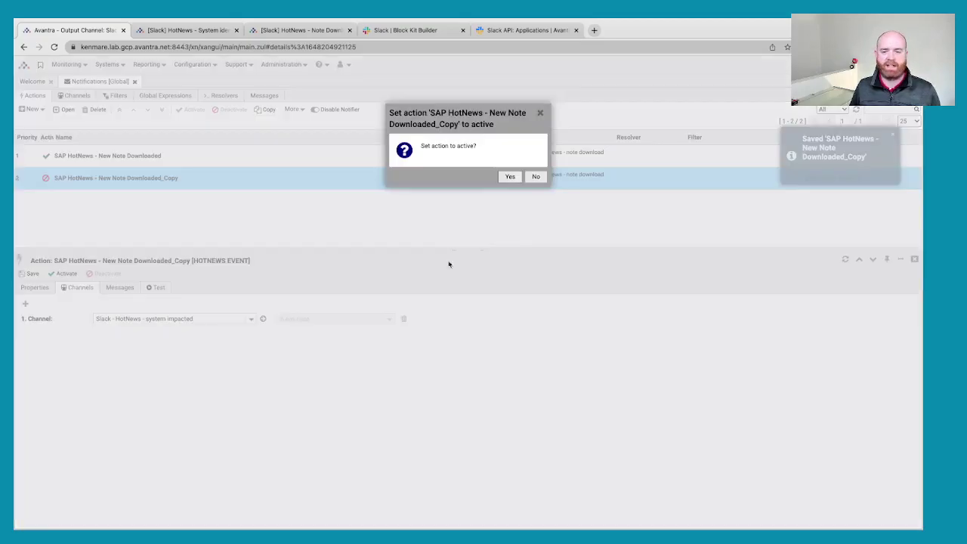
click(514, 179)
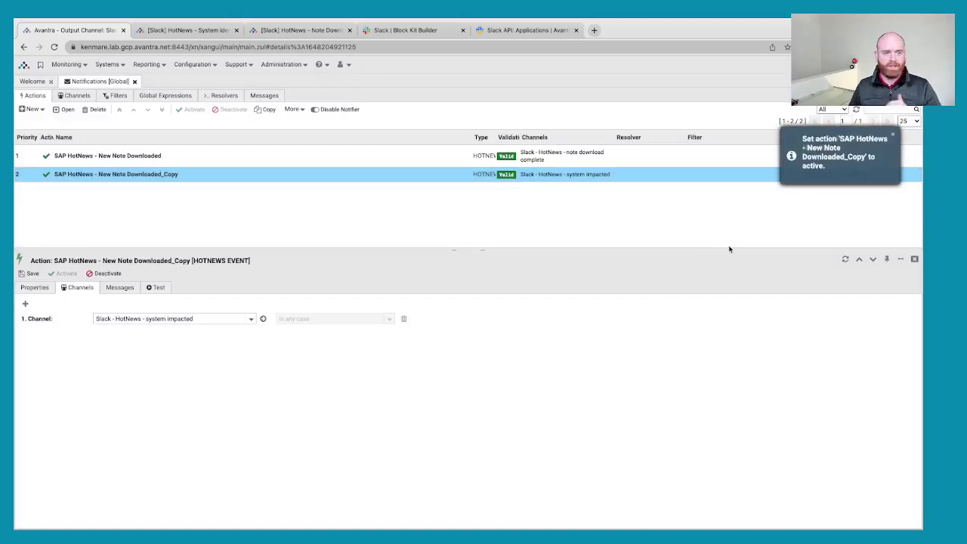
click(915, 260)
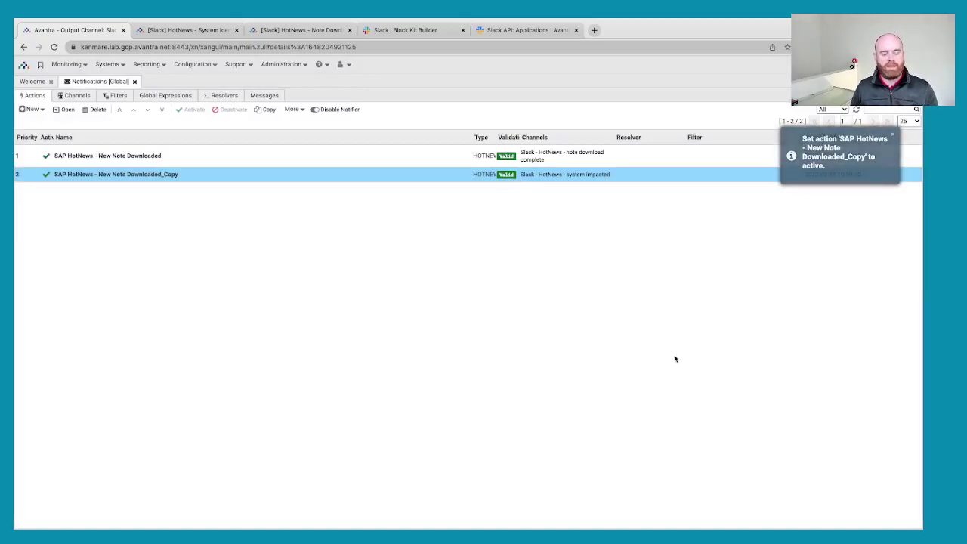
- Review the two Slack HotNews output channels and the notification actions that use them
click(77, 96)
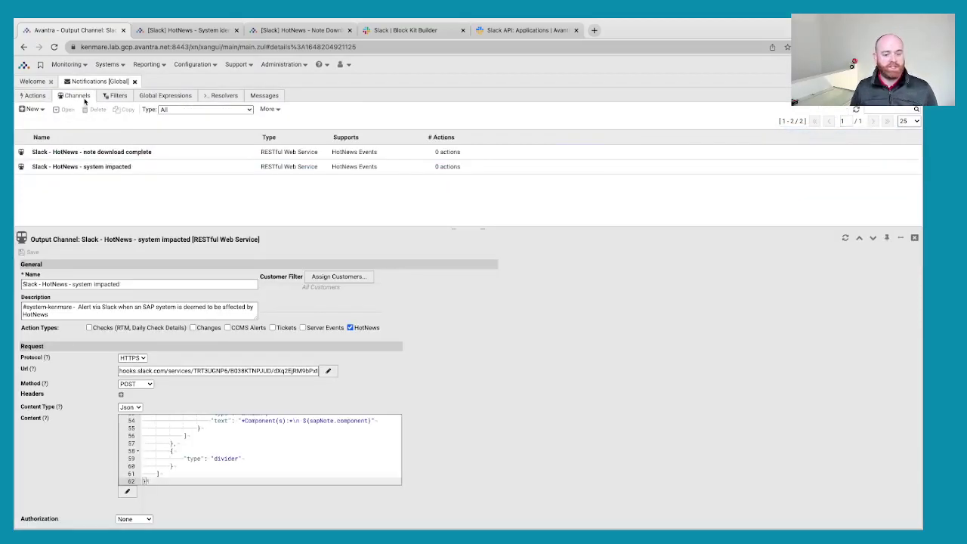
click(915, 238)
click(86, 153)
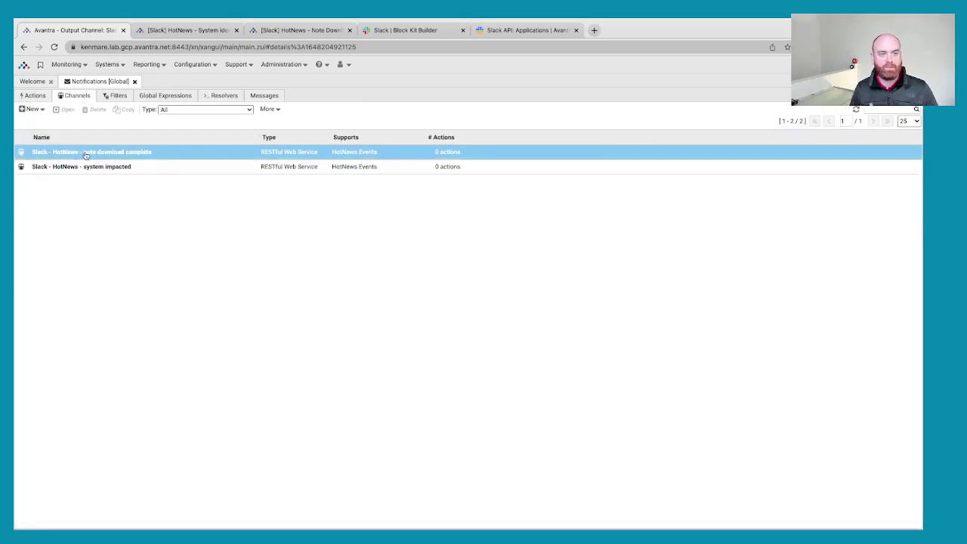
click(86, 157)
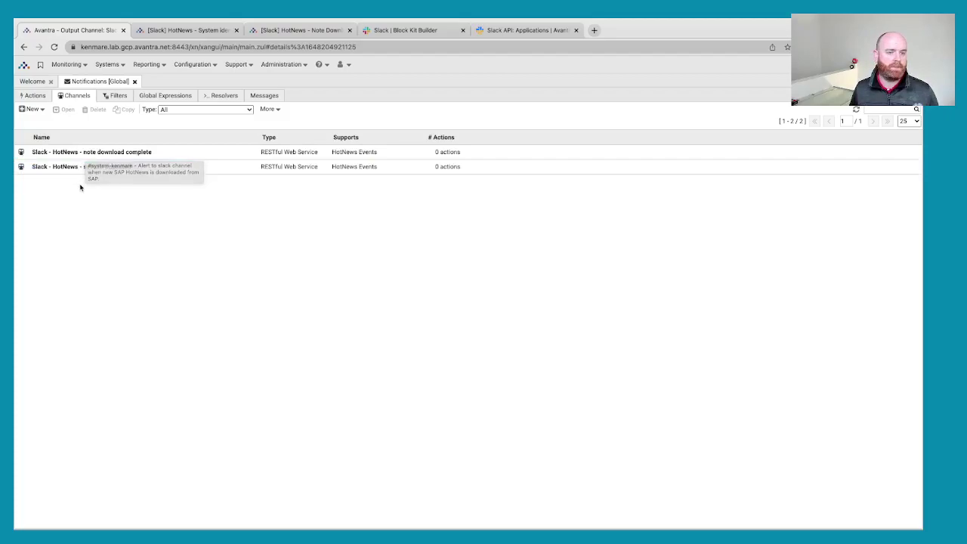
click(89, 157)
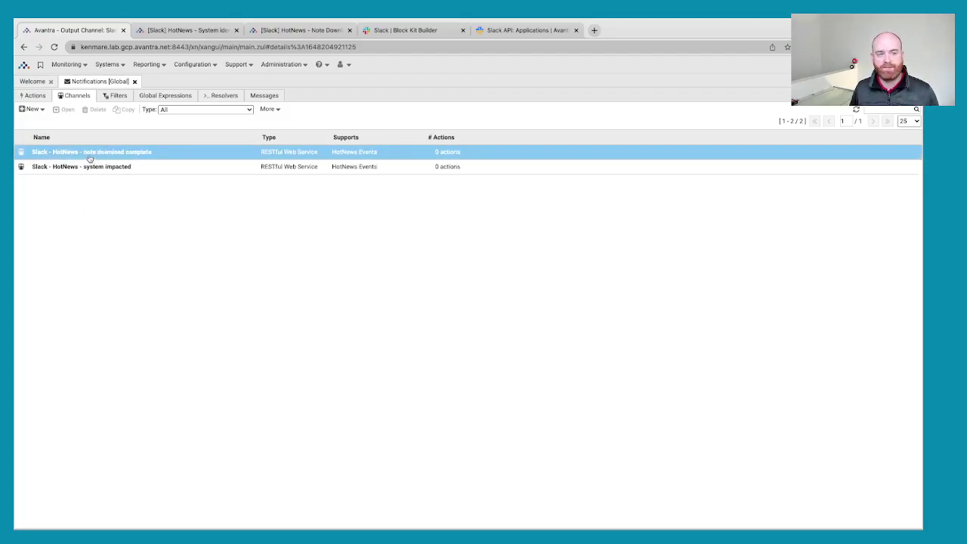
click(140, 166)
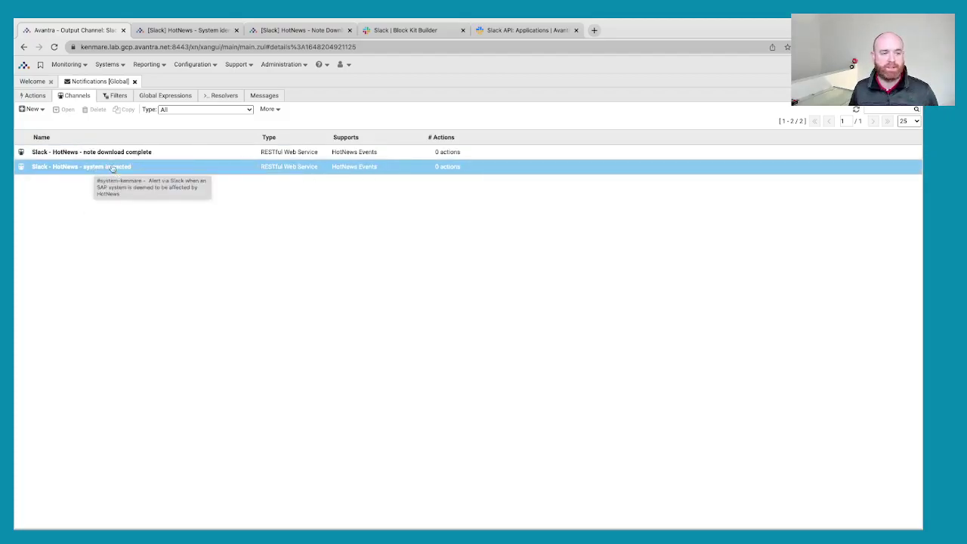
click(35, 96)
click(112, 160)
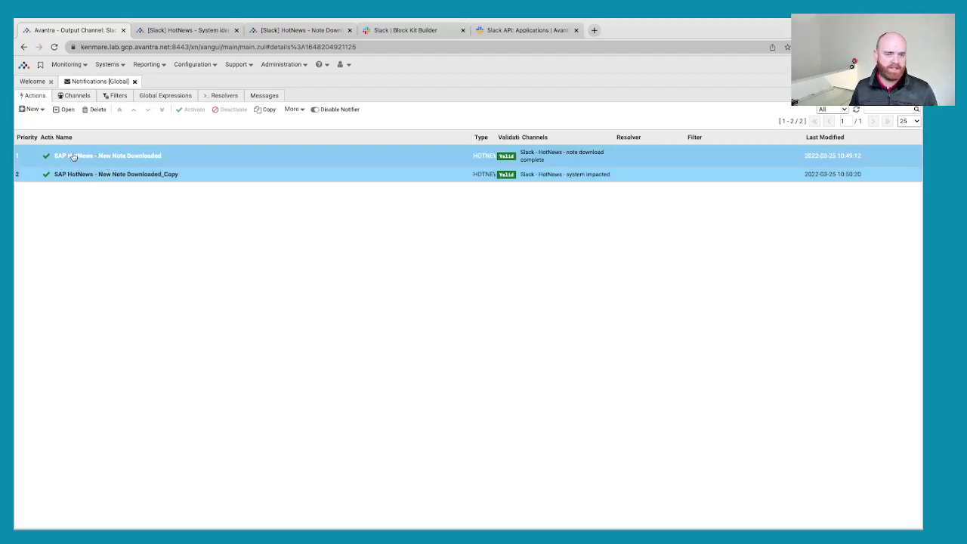
- Close the global notifications page and open the SAP HotNews overview in Avantra
click(135, 81)
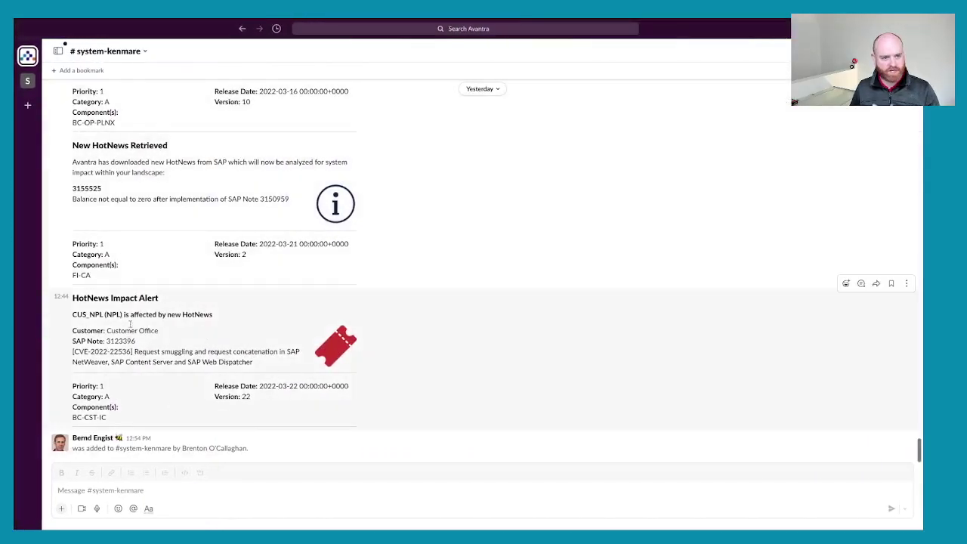
key(ctrl+Left)
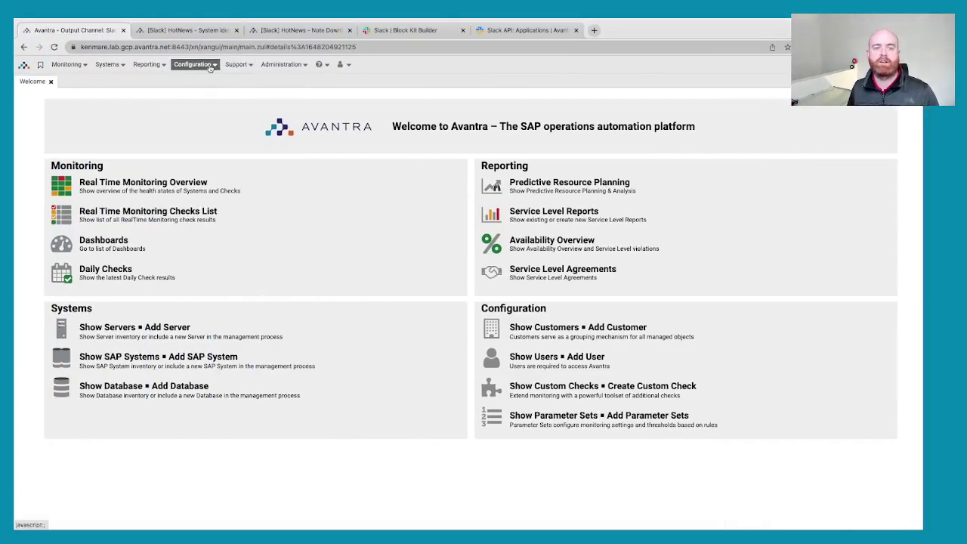
click(210, 66)
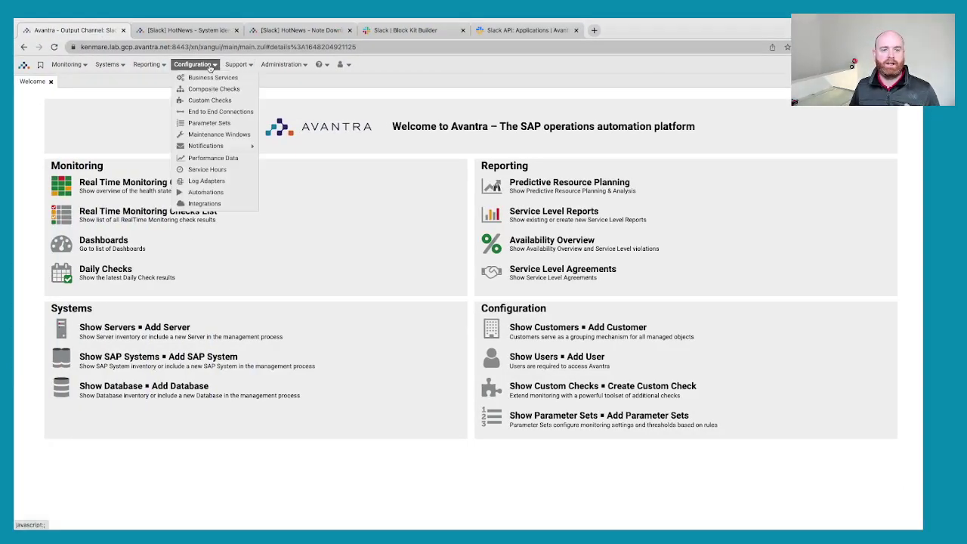
mouse_move(245, 66)
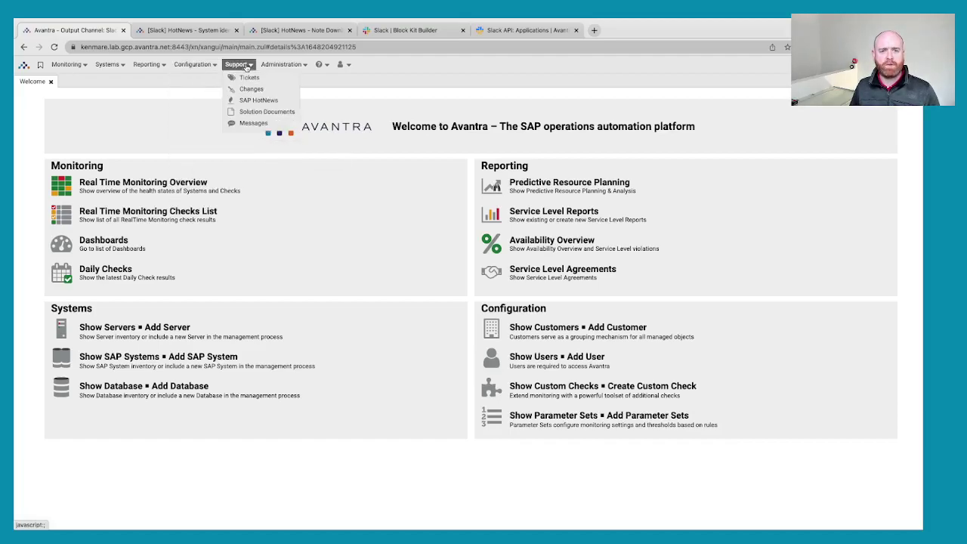
click(250, 104)
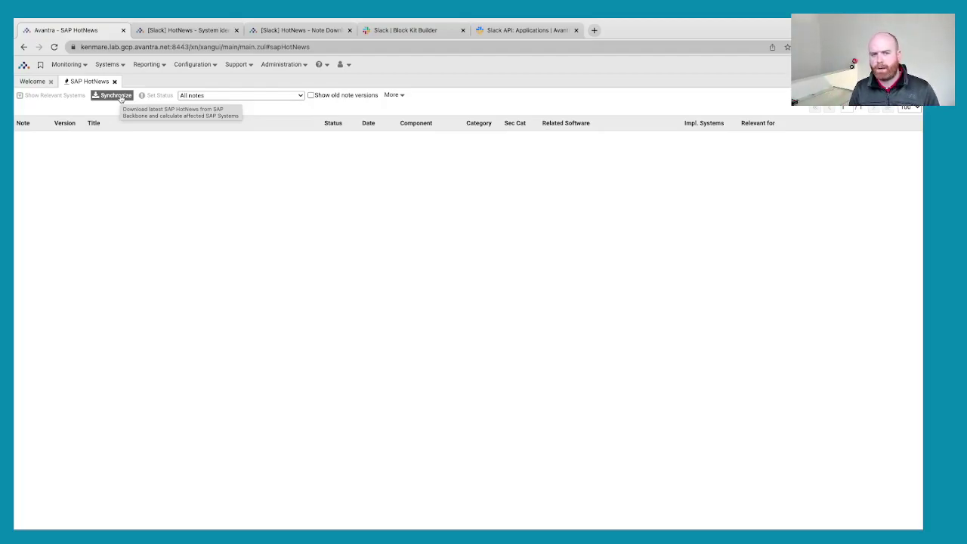
- Return to the global notification actions and open the details of the "SAP HotNews - New Note Downloaded_Copy" action
click(195, 64)
mouse_move(239, 149)
click(273, 149)
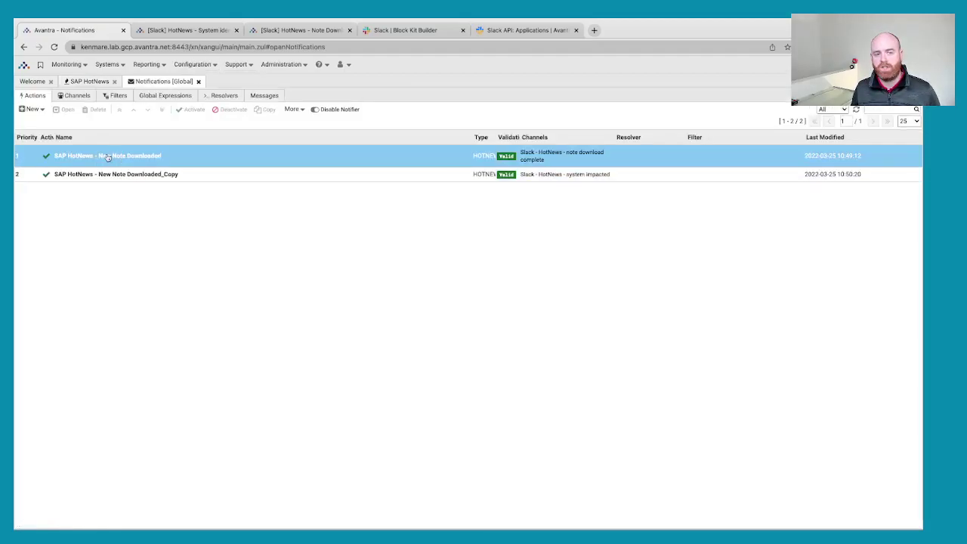
right_click(166, 154)
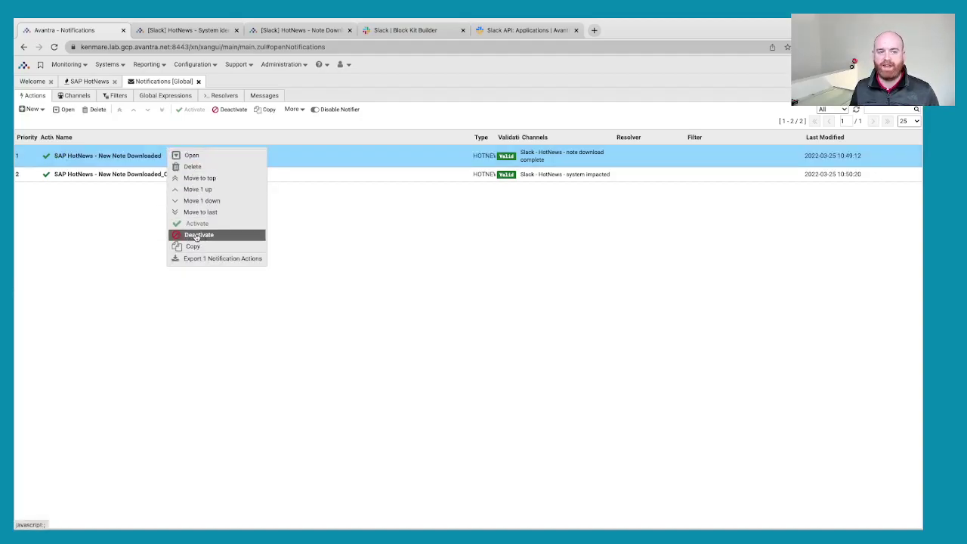
ctrl+click(168, 176)
click(170, 177)
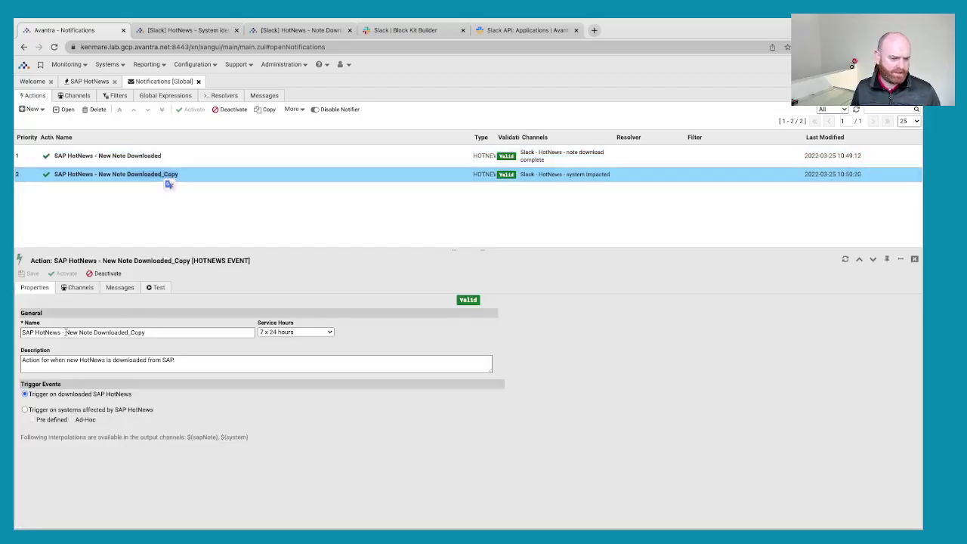
- Rename the copied action to "SAP HotNews - HotNews Affects System", save it, and close its details
drag(65, 333, 178, 331)
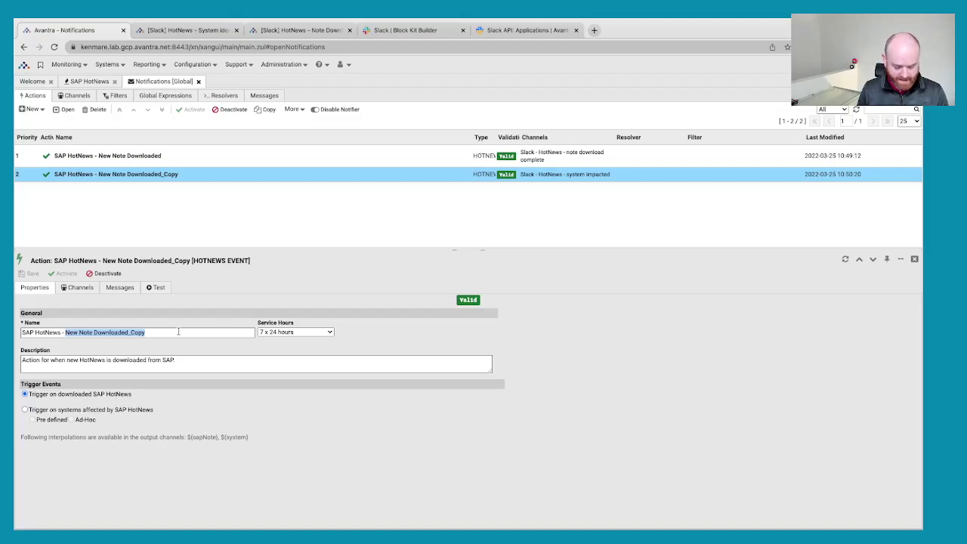
text(HotNews - HotNew)
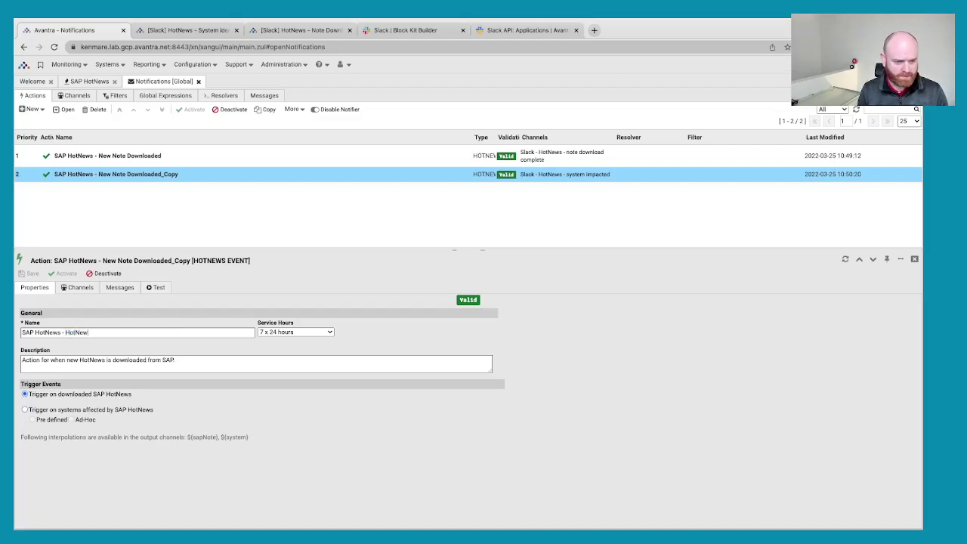
text(s Affects)
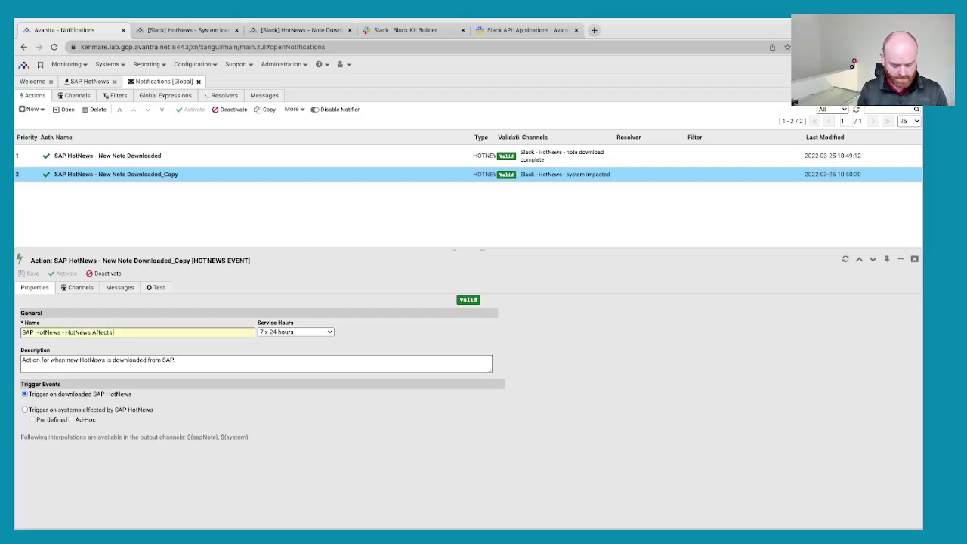
text( System)
click(30, 272)
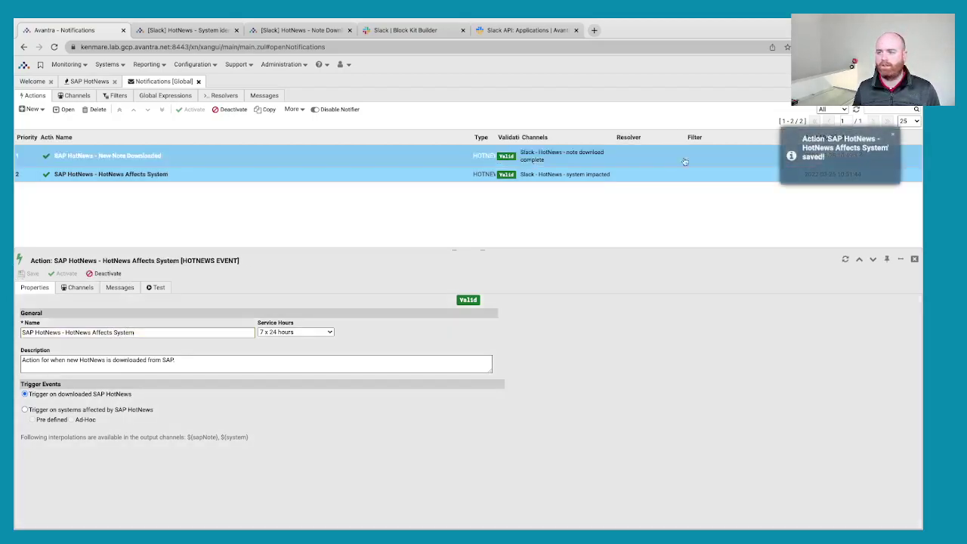
click(915, 258)
click(119, 158)
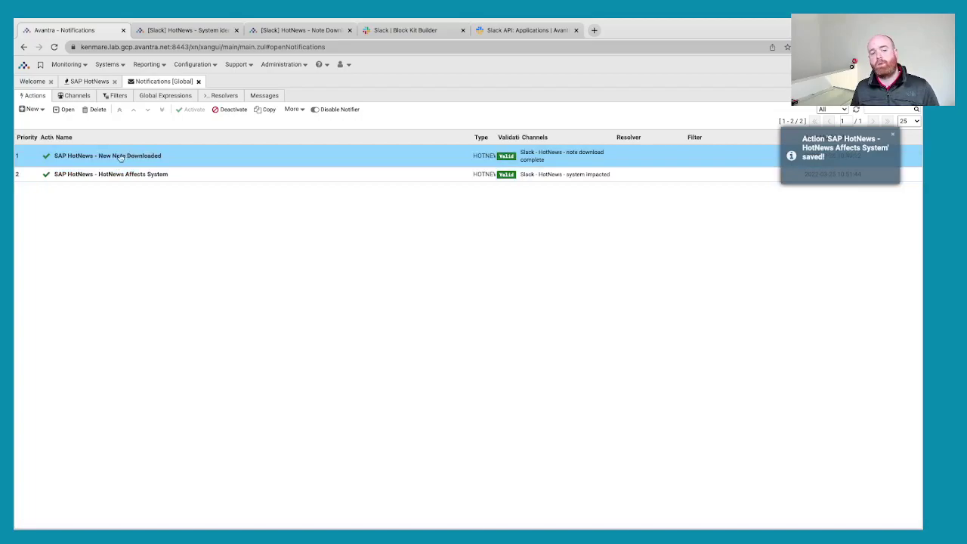
right_click(112, 161)
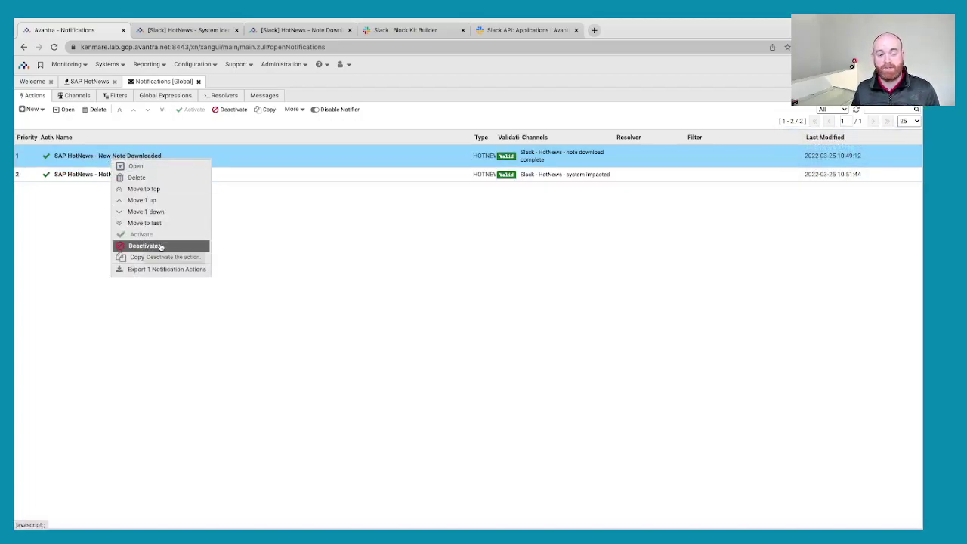
click(104, 225)
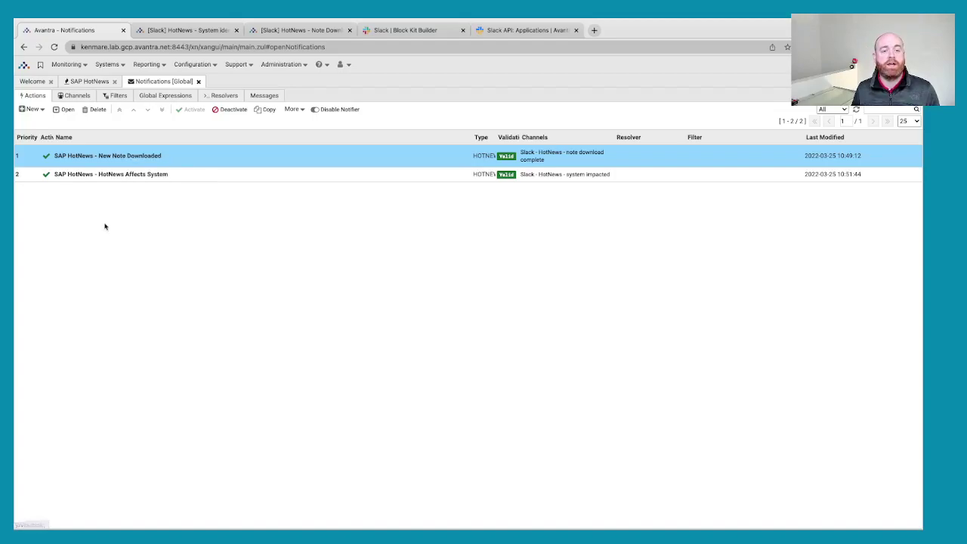
click(123, 175)
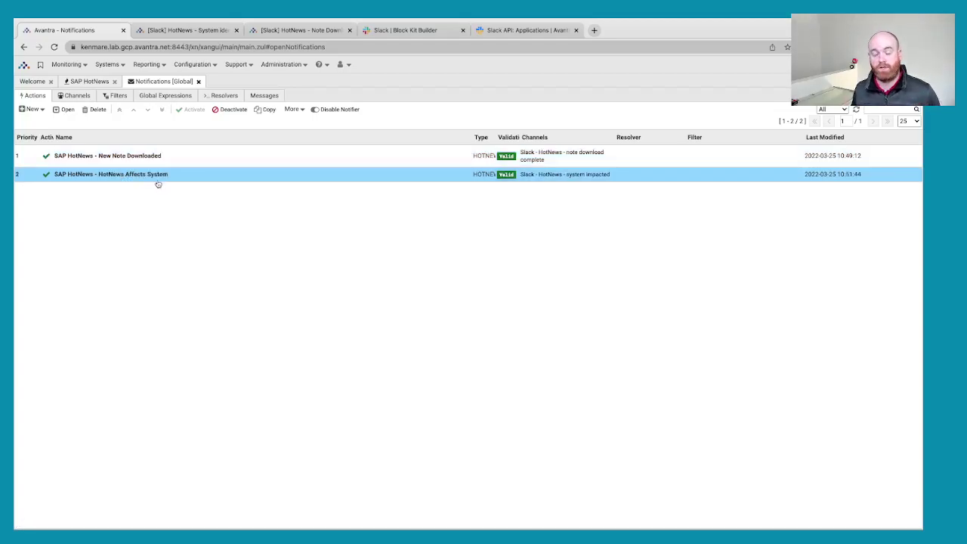
- Download the SAP HotNews notes from 2022-03-22 until 2022-03-25 and dismiss the download summary
click(87, 81)
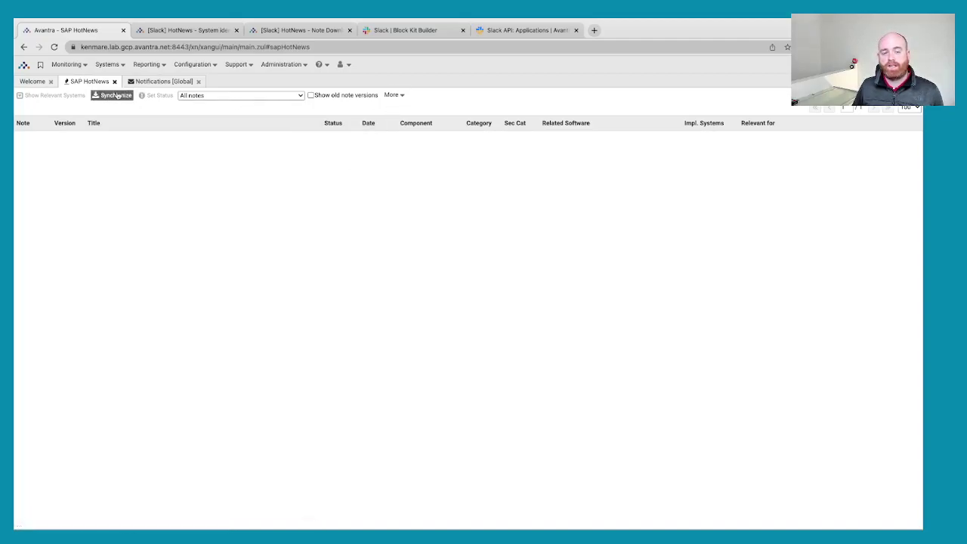
click(393, 95)
click(414, 119)
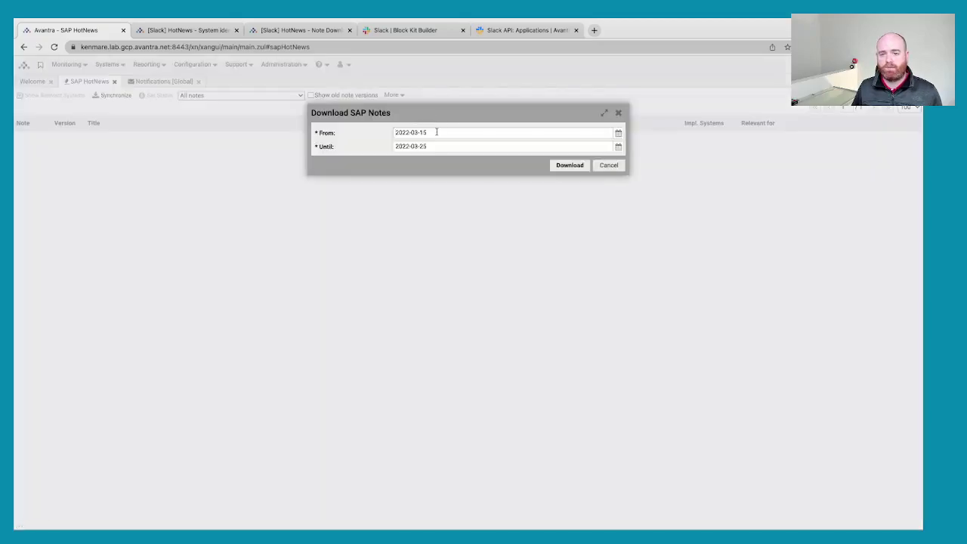
key(BackSpace)
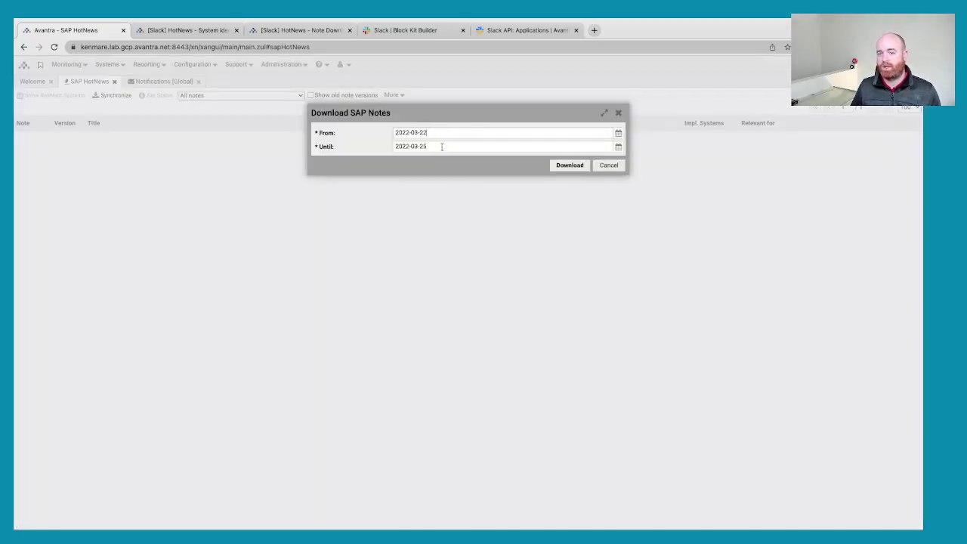
click(573, 166)
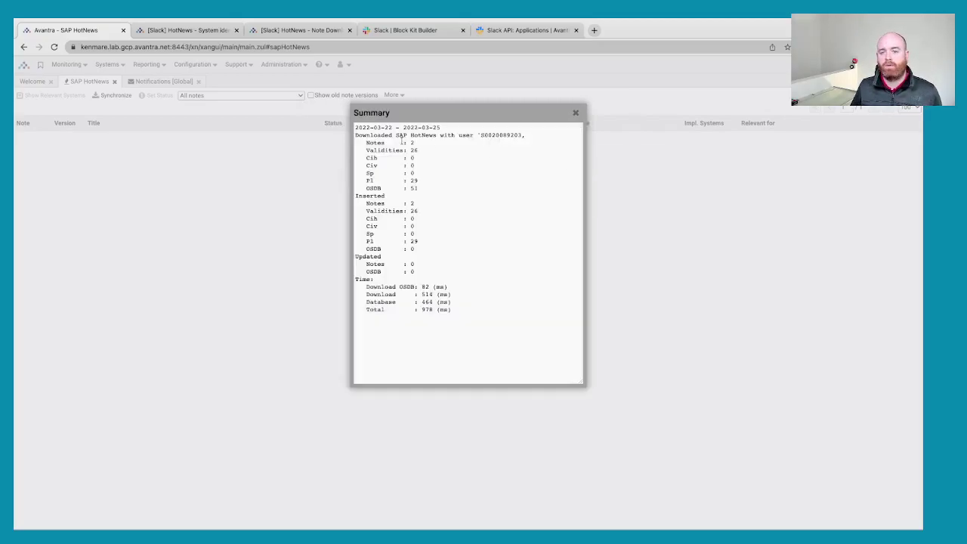
mouse_move(375, 142)
mouse_down()
mouse_move(422, 143)
mouse_move(367, 142)
mouse_up()
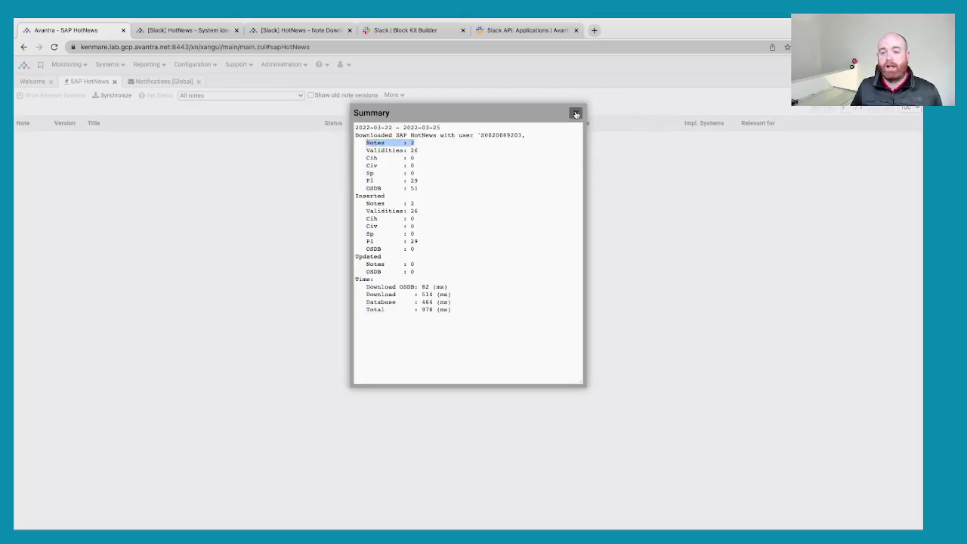
click(575, 113)
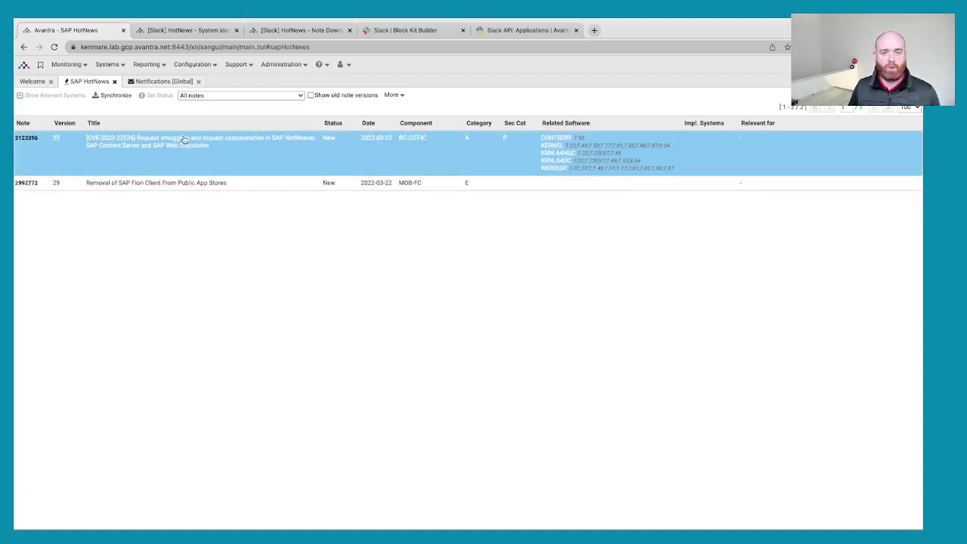
- Compare the downloaded notes in Avantra's SAP HotNews list with the newest posts in Slack's #system-kenmare channel
key(ctrl+Right)
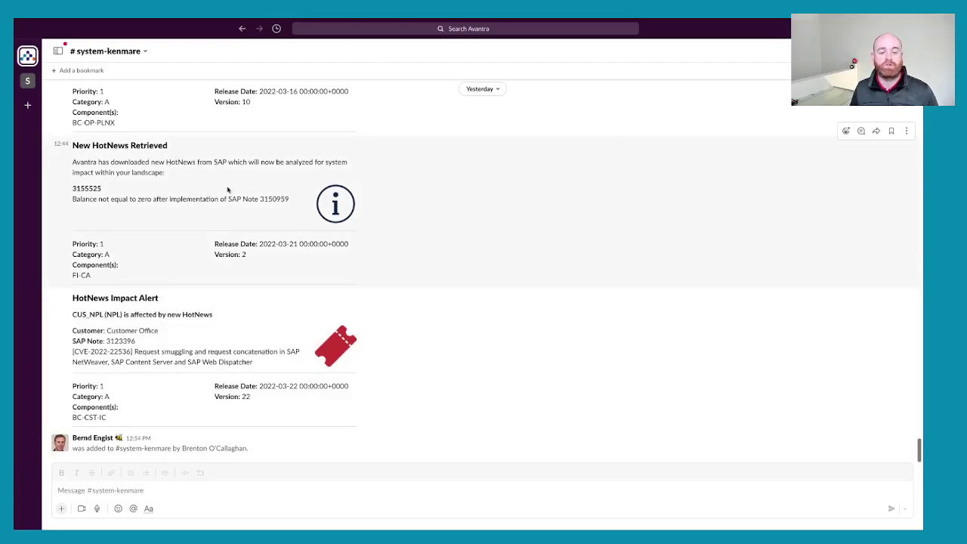
key(alt+Tab)
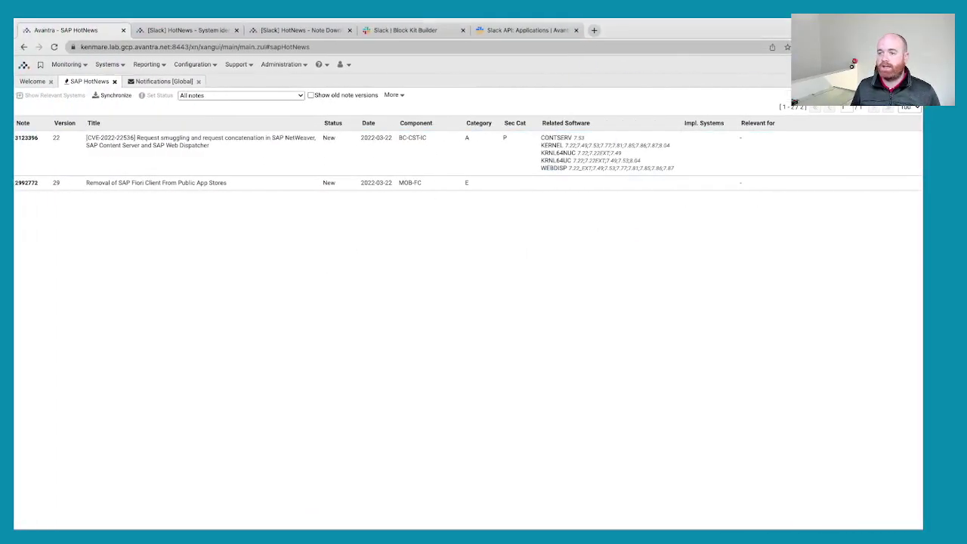
click(760, 146)
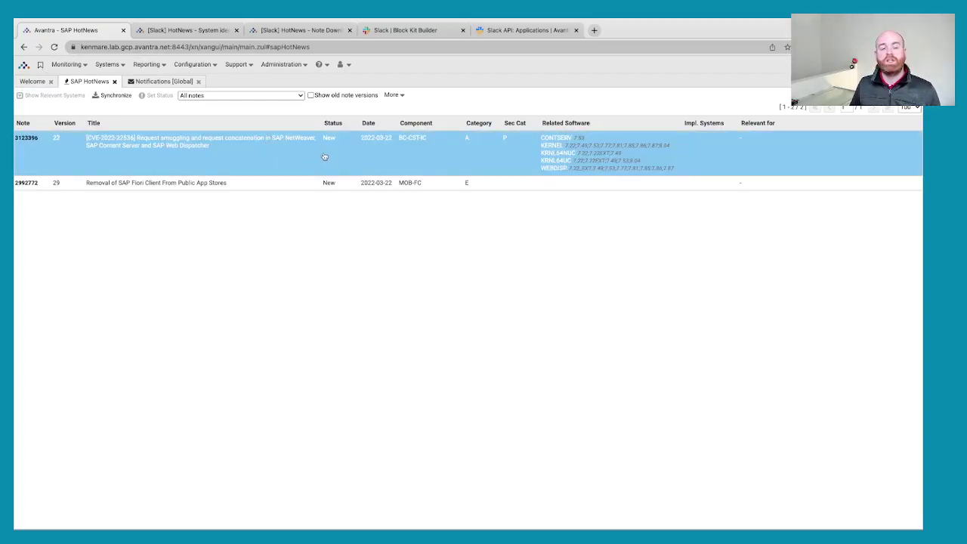
click(154, 82)
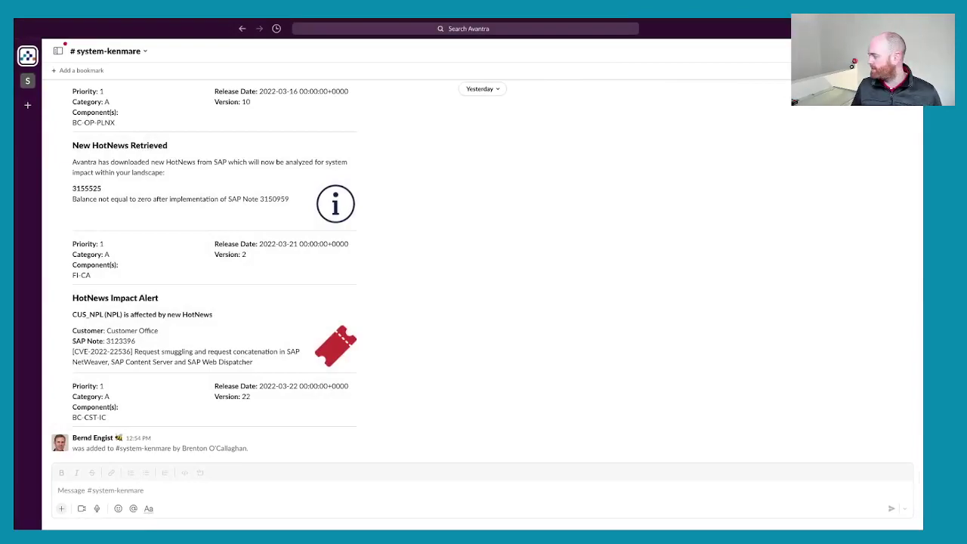
scroll(483, 265, down, 5)
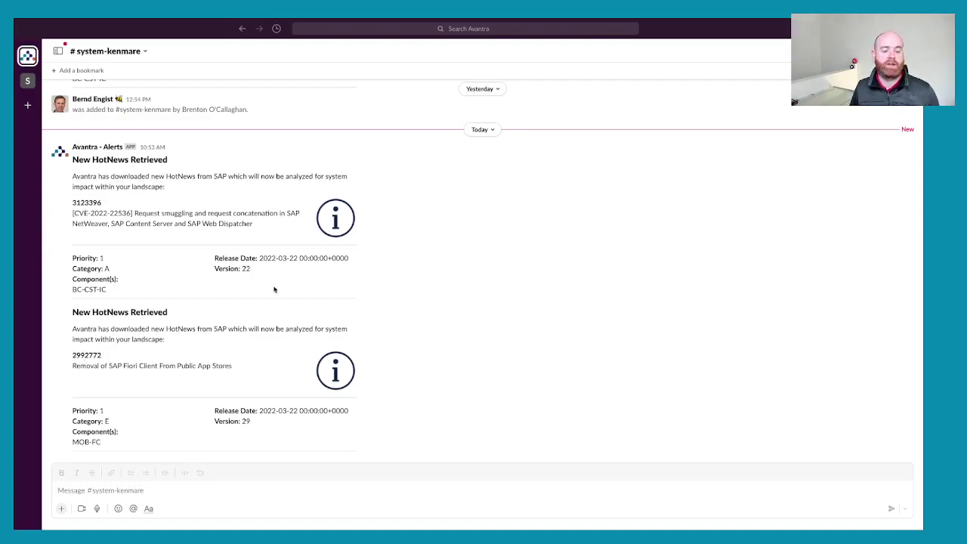
key(ctrl+Right)
click(89, 81)
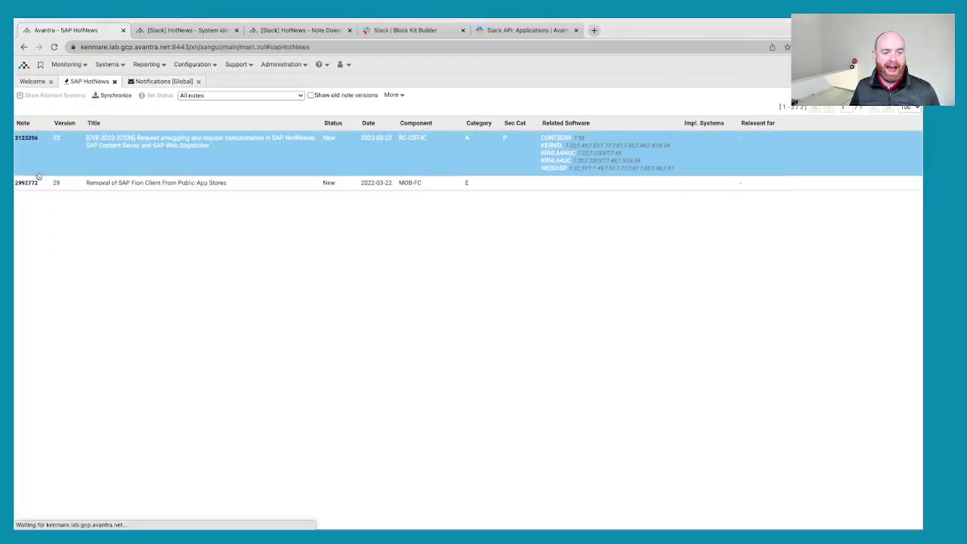
click(47, 184)
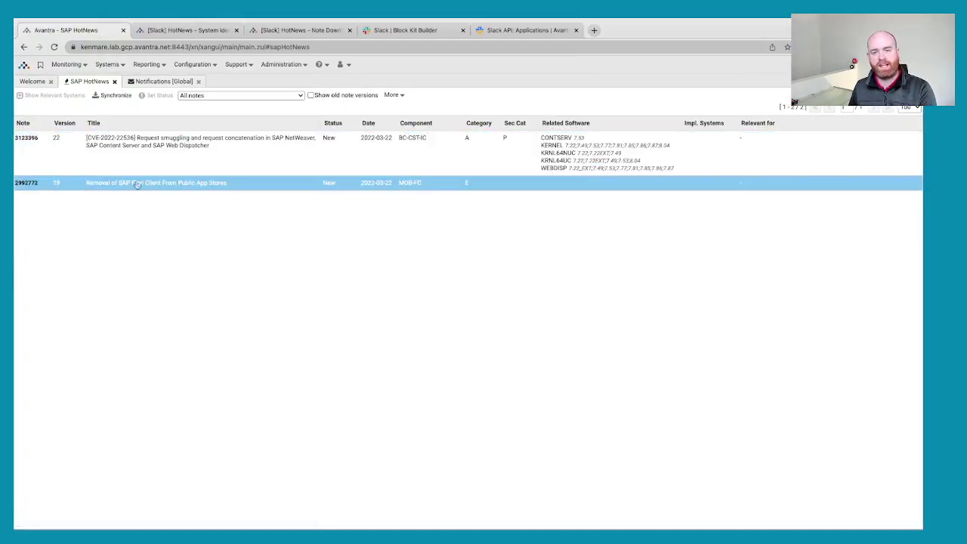
click(233, 144)
key(ctrl+Right)
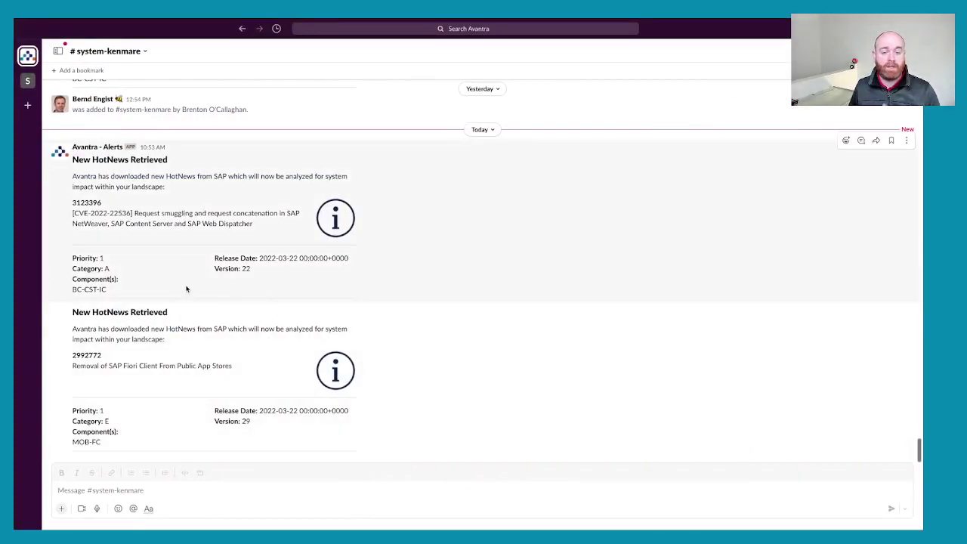
- Return to Avantra, synchronize SAP HotNews to calculate the affected systems, dismiss the summary, and keep the list filter on All notes
key(ctrl+Left)
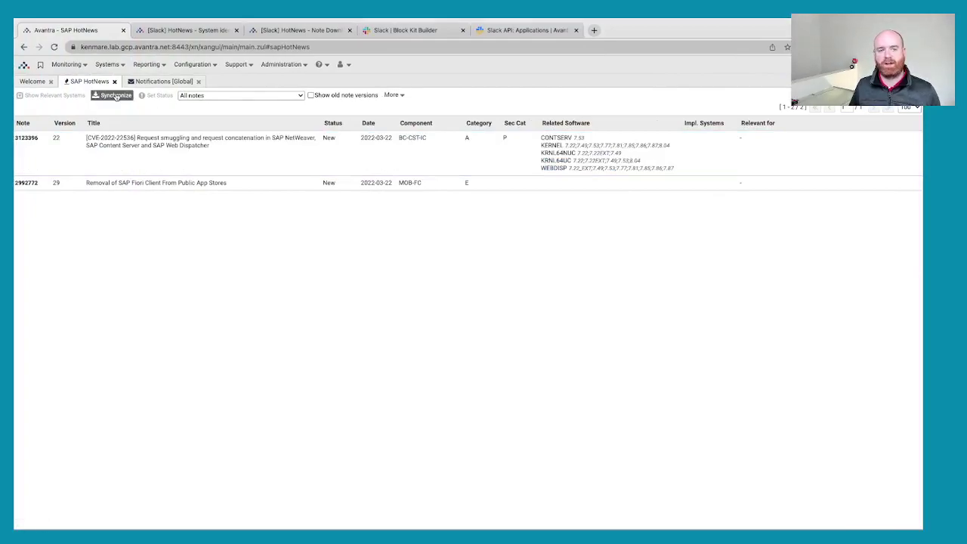
click(115, 95)
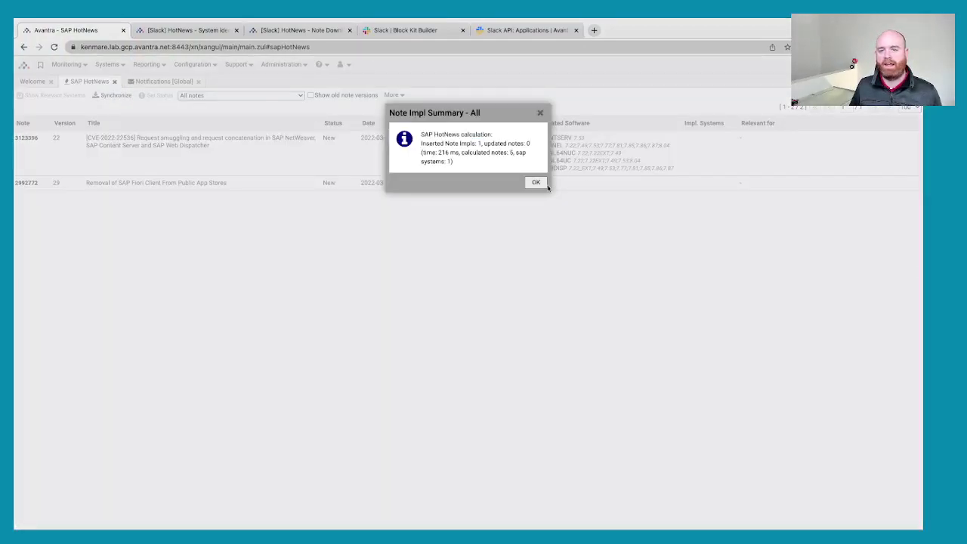
click(538, 183)
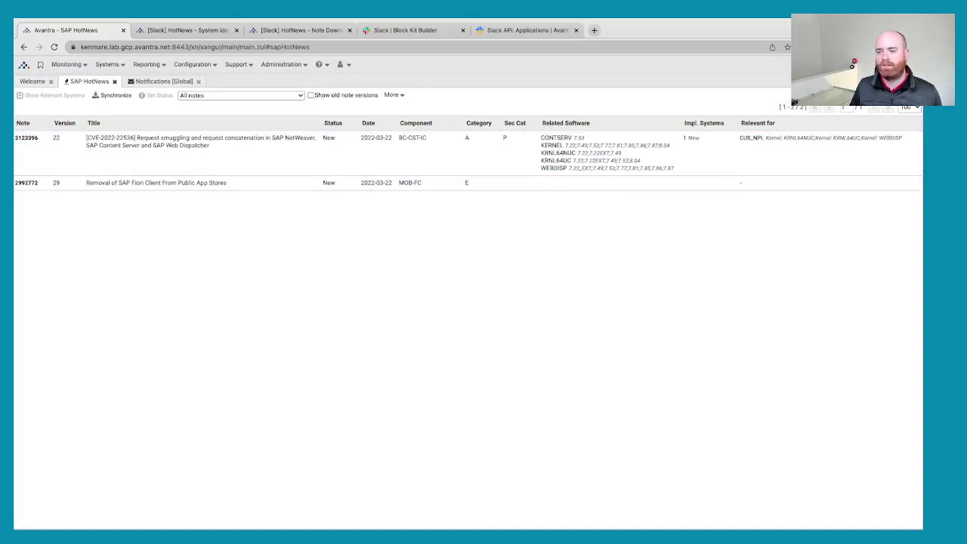
click(242, 99)
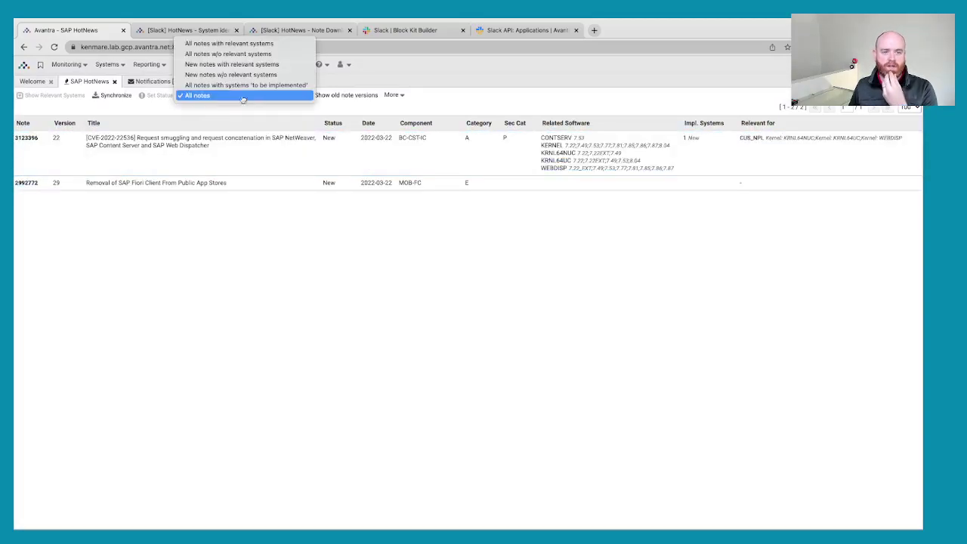
click(238, 96)
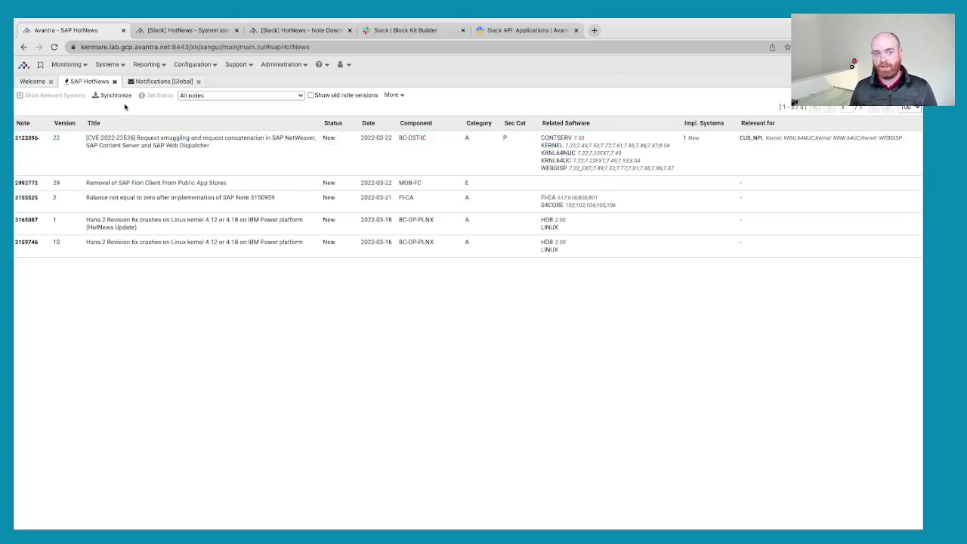
click(118, 96)
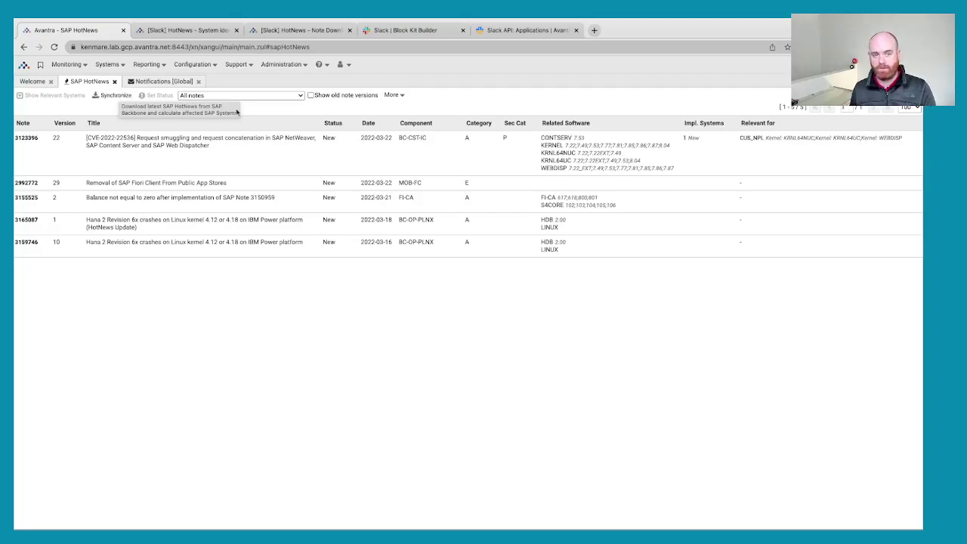
click(393, 94)
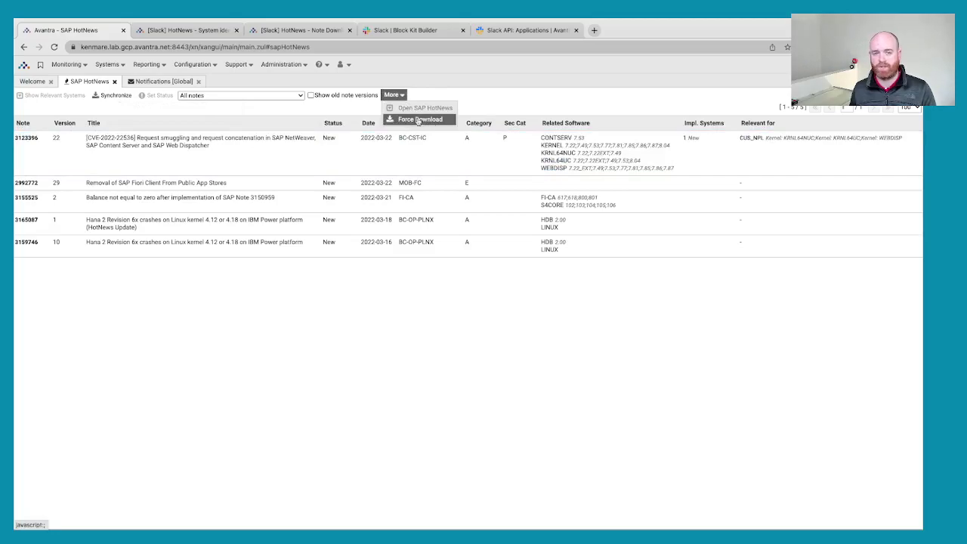
click(166, 326)
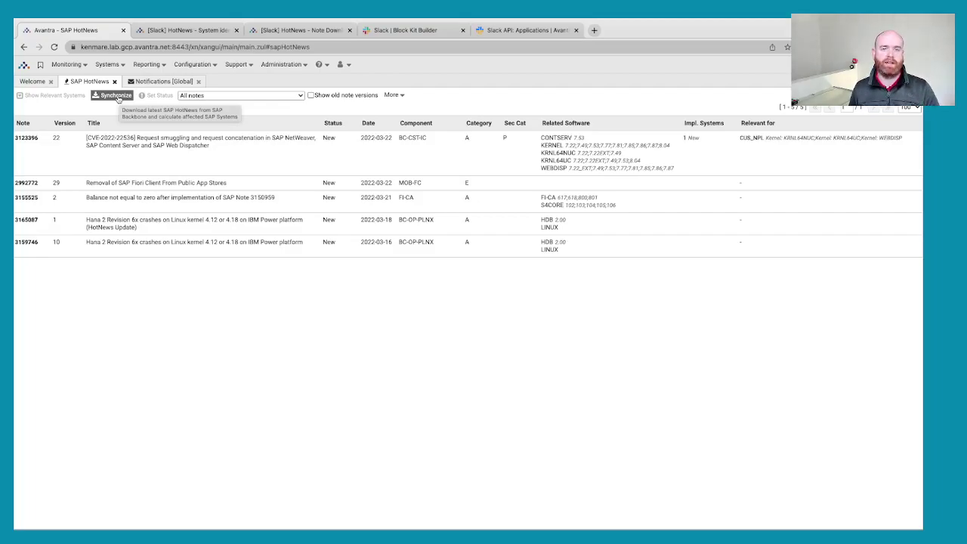
click(115, 96)
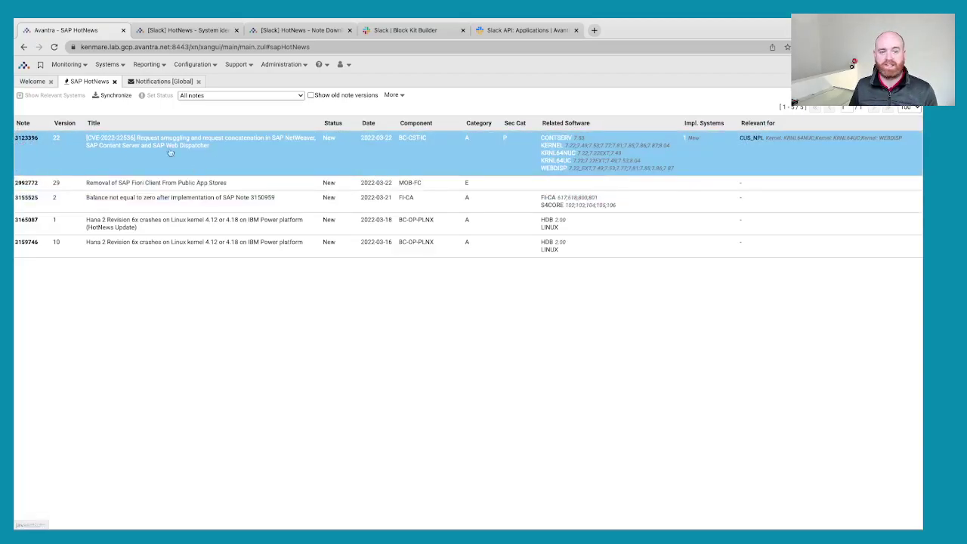
- Switch to Slack's #system-kenmare channel and review the HotNews Impact Alert's affected system, customer, SAP Note number and note title
key(alt+Tab)
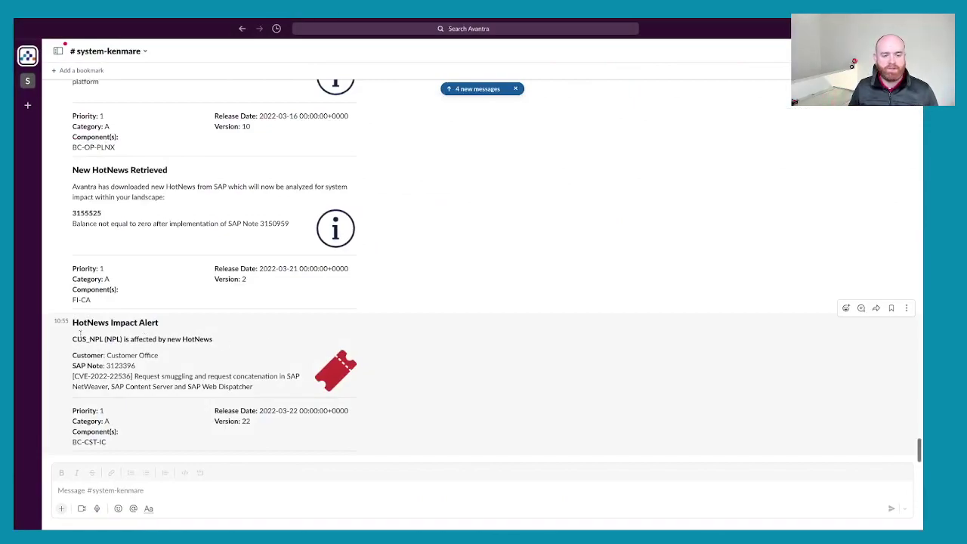
drag(76, 339, 212, 339)
drag(77, 356, 151, 356)
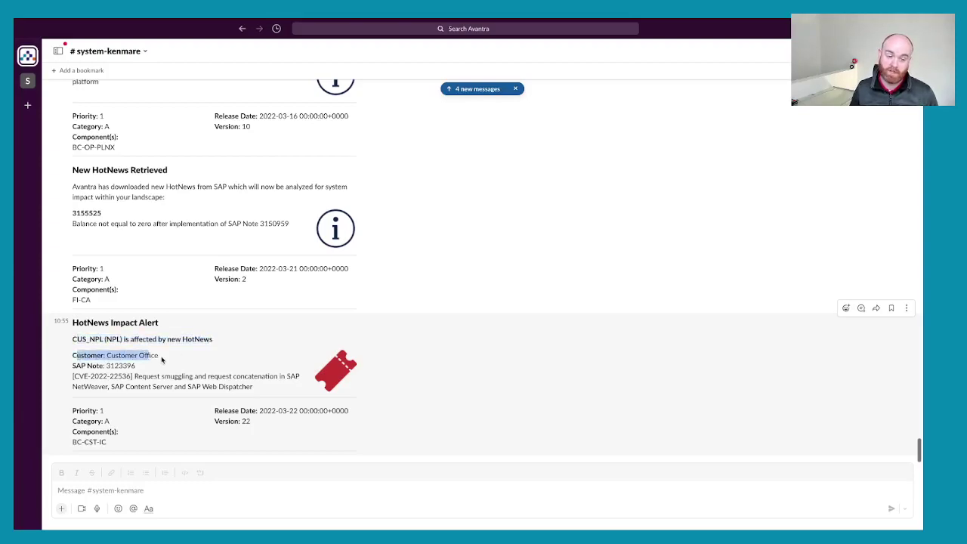
drag(88, 366, 137, 368)
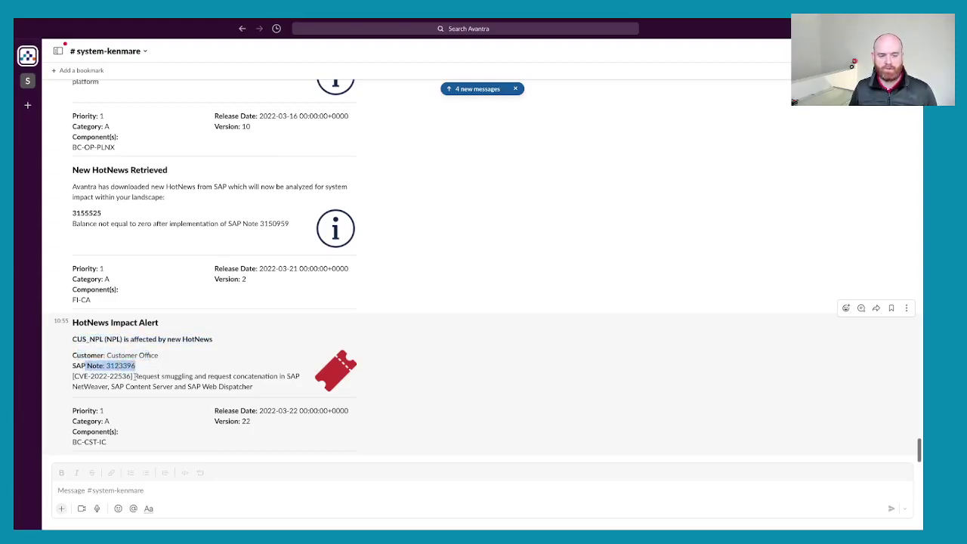
click(134, 376)
drag(75, 376, 258, 389)
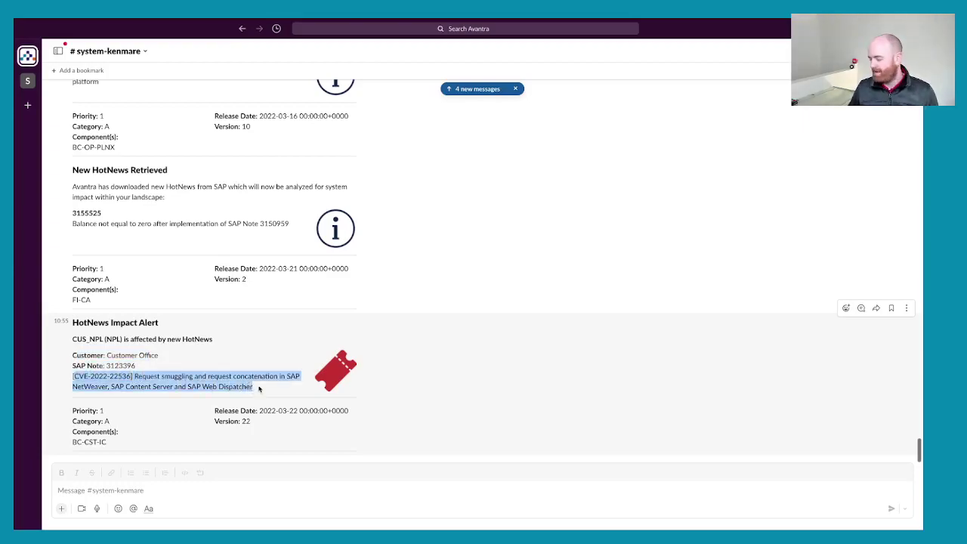